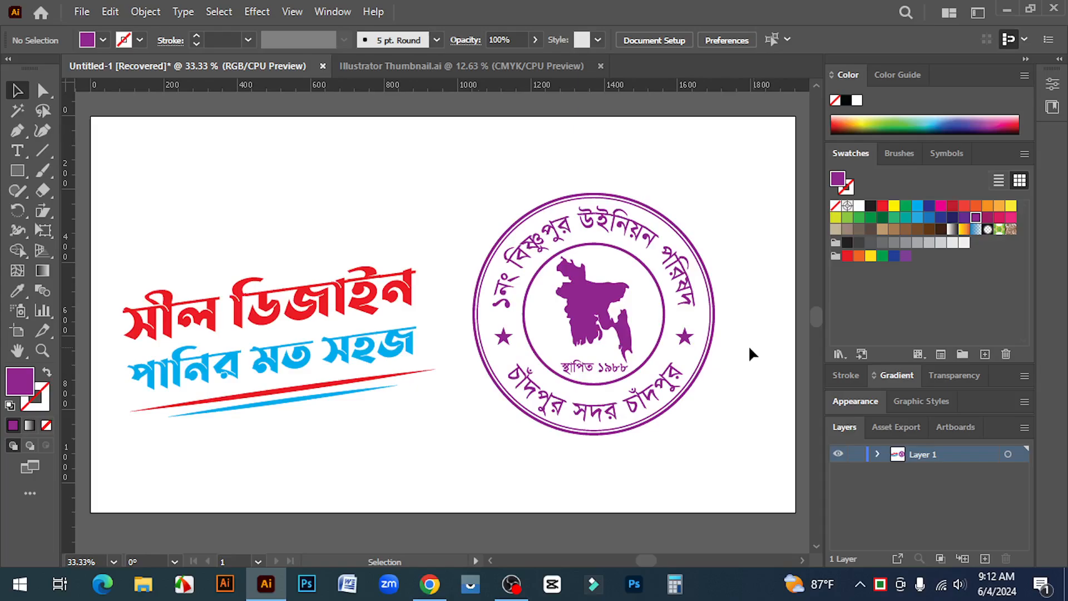
left_click_drag(473, 173, 731, 501)
left_click_drag(734, 464, 464, 163)
left_click(512, 175)
left_click_drag(465, 166, 715, 465)
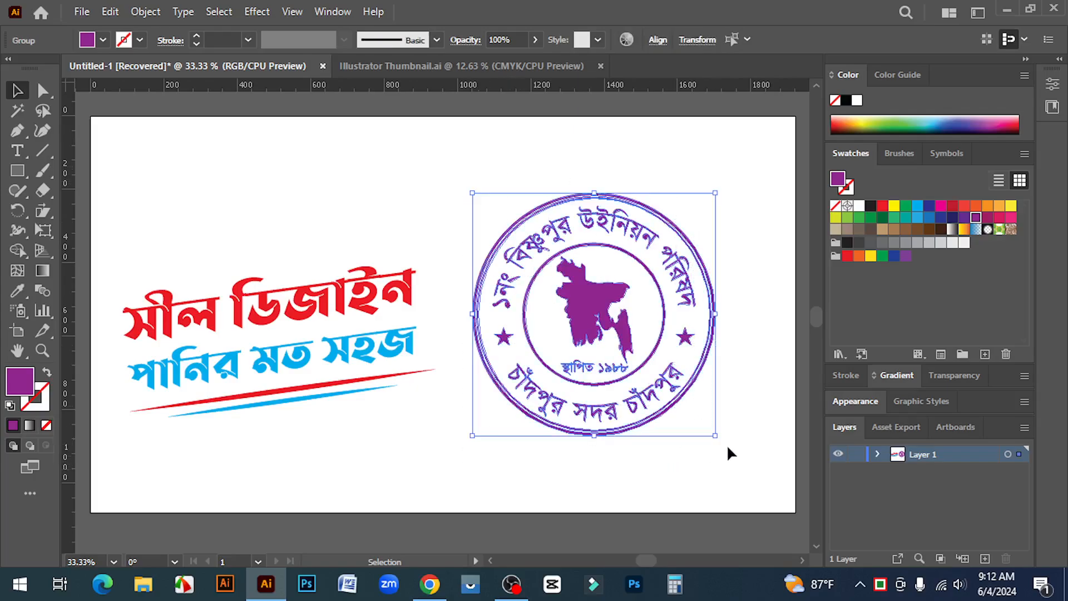
left_click(739, 400)
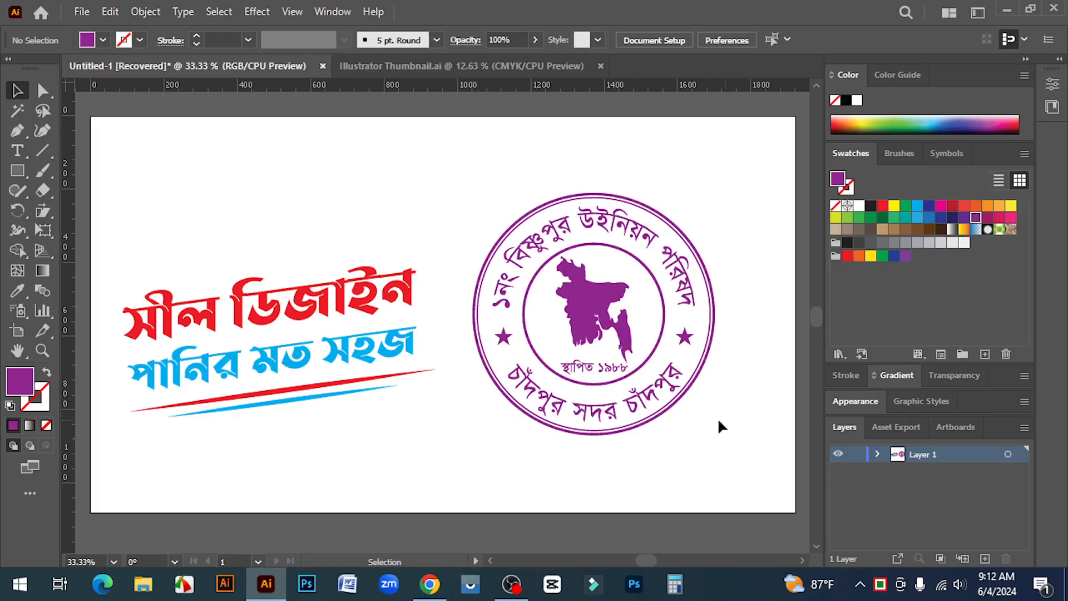
left_click_drag(453, 174, 718, 477)
left_click(736, 455)
left_click_drag(477, 179, 720, 478)
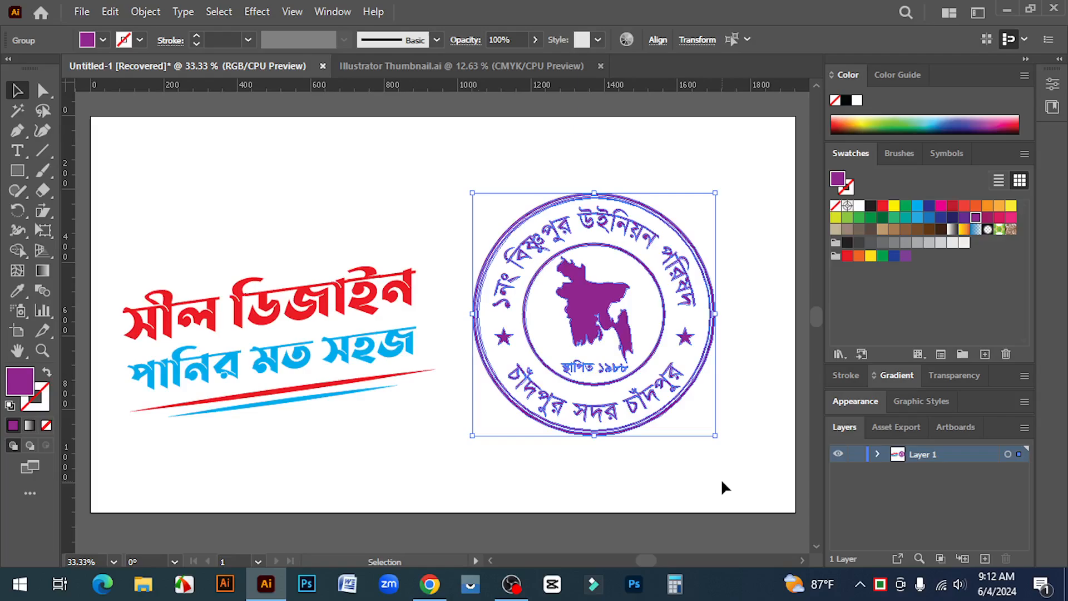
left_click(726, 316)
left_click_drag(461, 179, 727, 471)
left_click(741, 409)
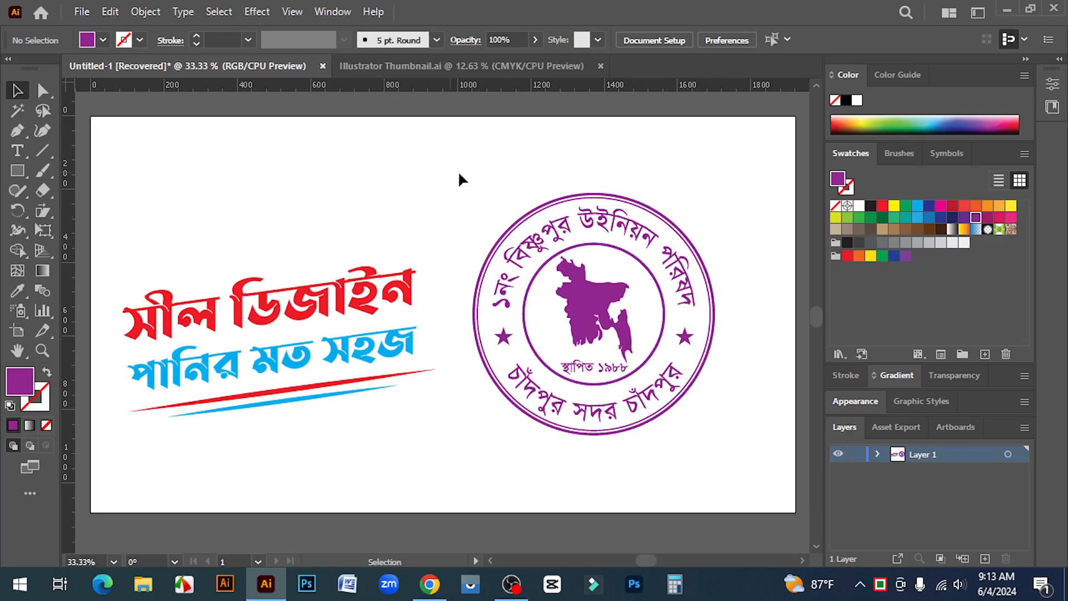
left_click_drag(450, 170, 731, 470)
left_click(739, 445)
left_click_drag(472, 168, 717, 471)
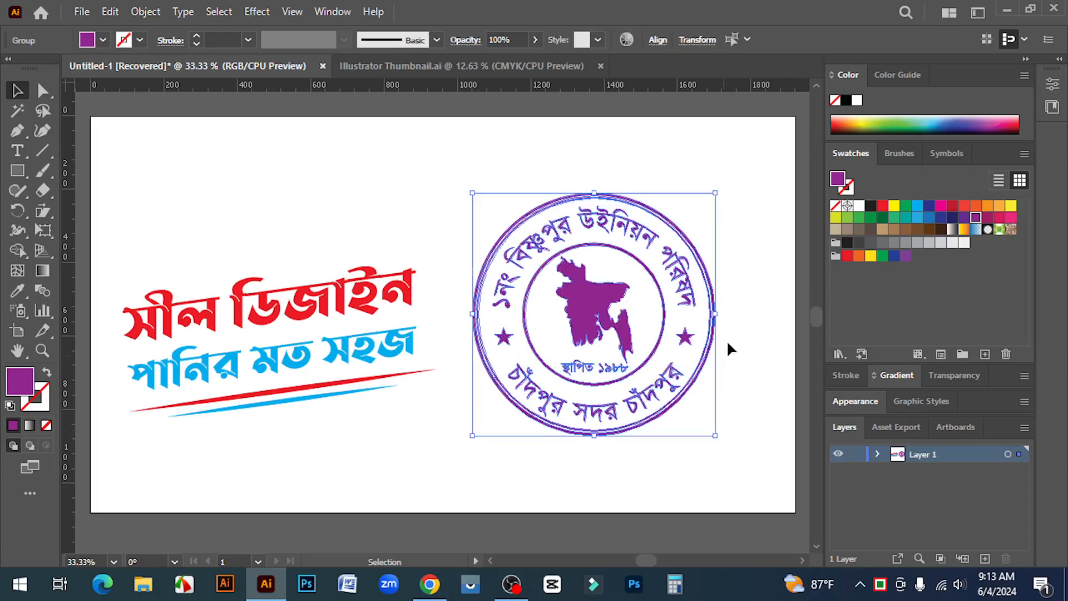
left_click(732, 314)
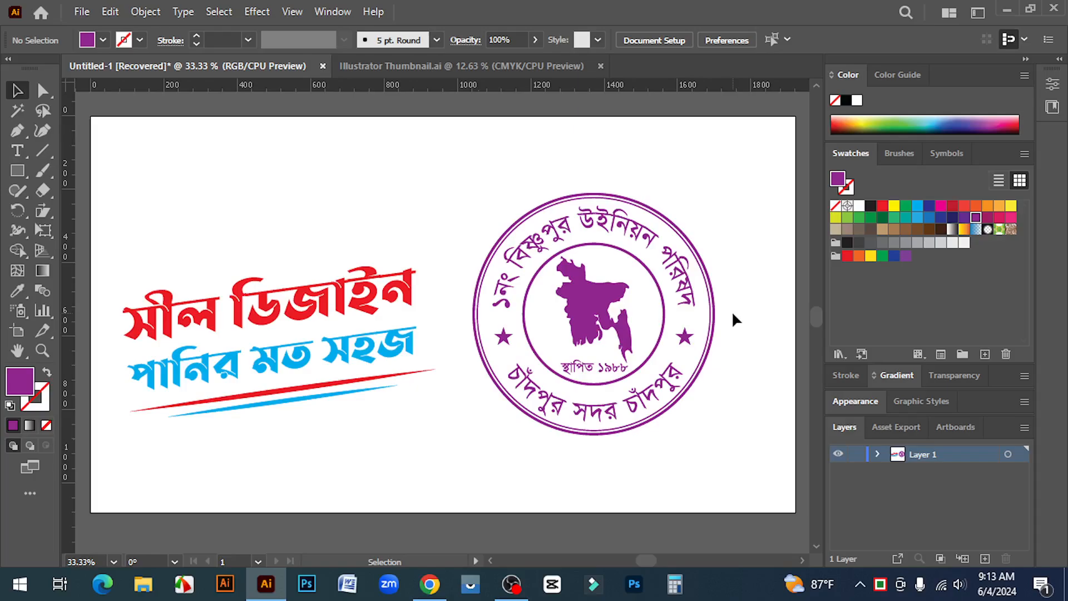
left_click_drag(469, 178, 718, 458)
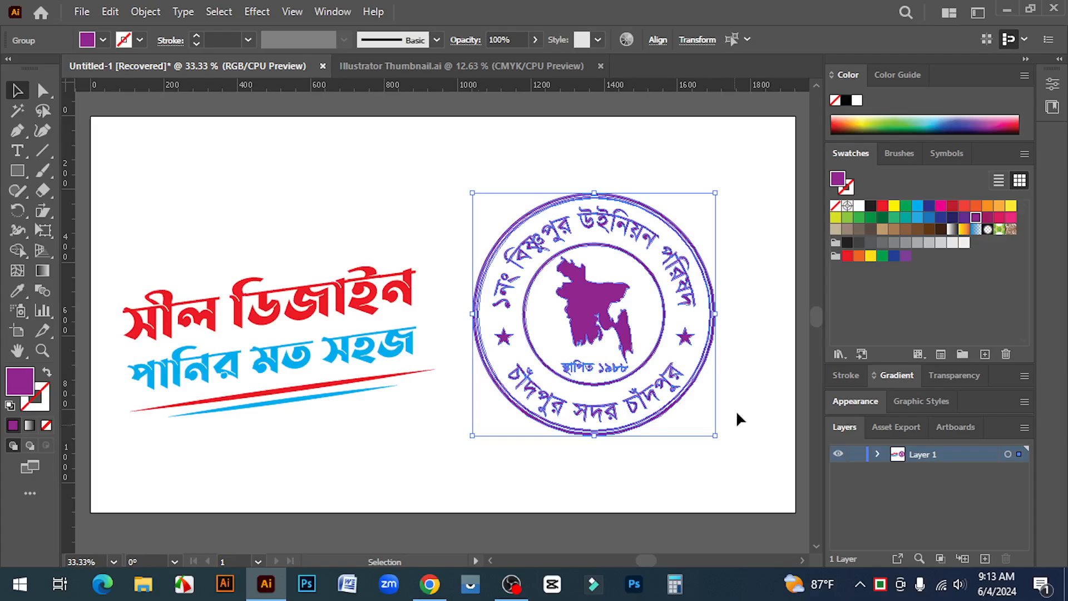
left_click(740, 381)
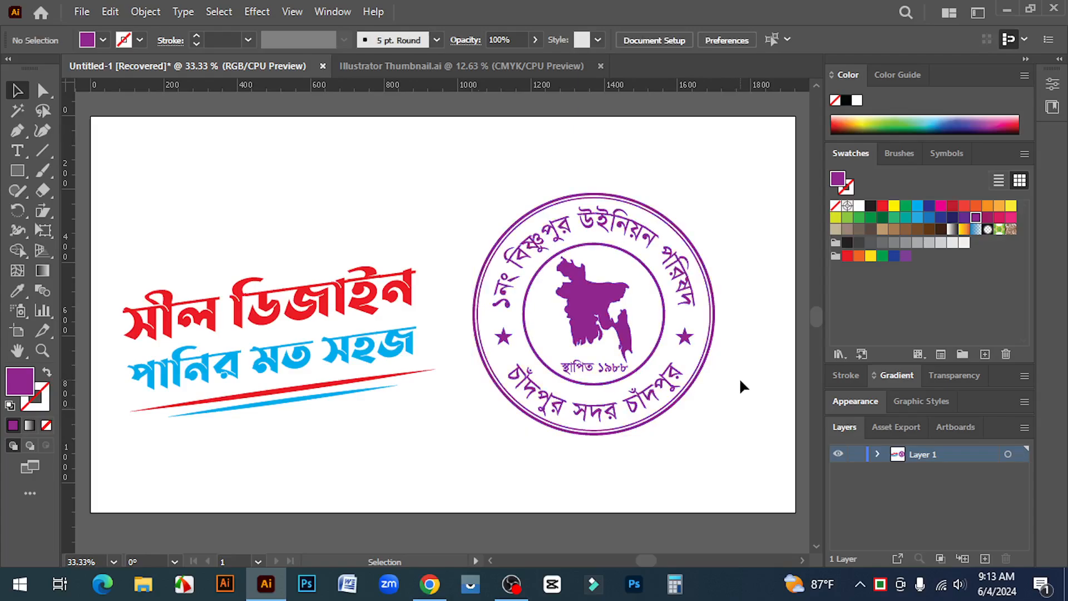
left_click_drag(465, 172, 735, 491)
left_click(739, 400)
left_click_drag(457, 176, 747, 487)
left_click(754, 429)
left_click_drag(477, 179, 733, 437)
left_click(733, 431)
left_click_drag(463, 170, 719, 460)
left_click(762, 420)
left_click_drag(515, 179, 747, 394)
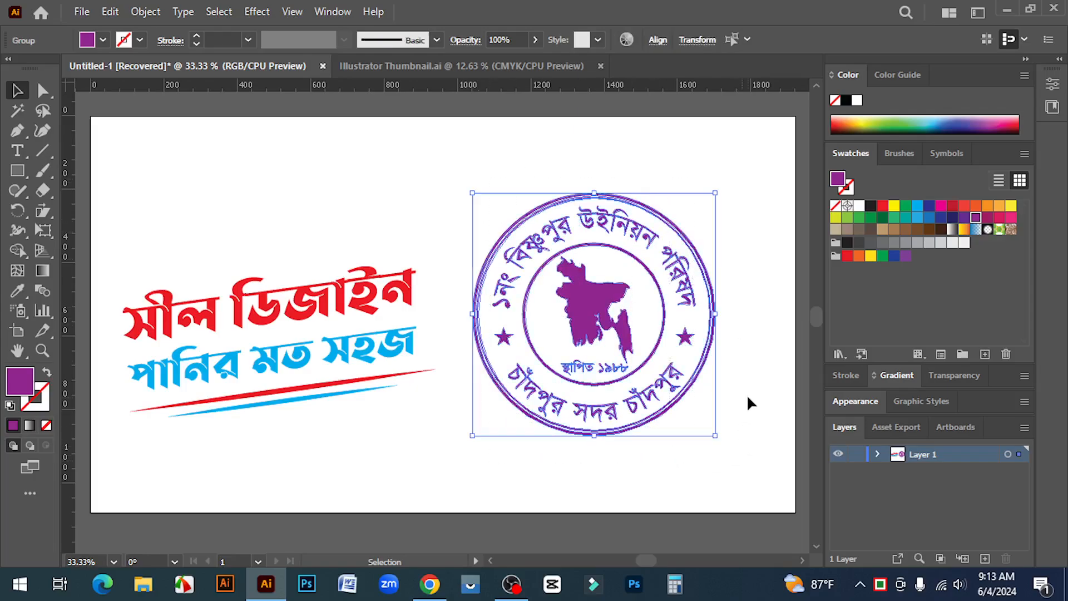
left_click(746, 392)
left_click_drag(474, 181, 742, 412)
left_click(739, 350)
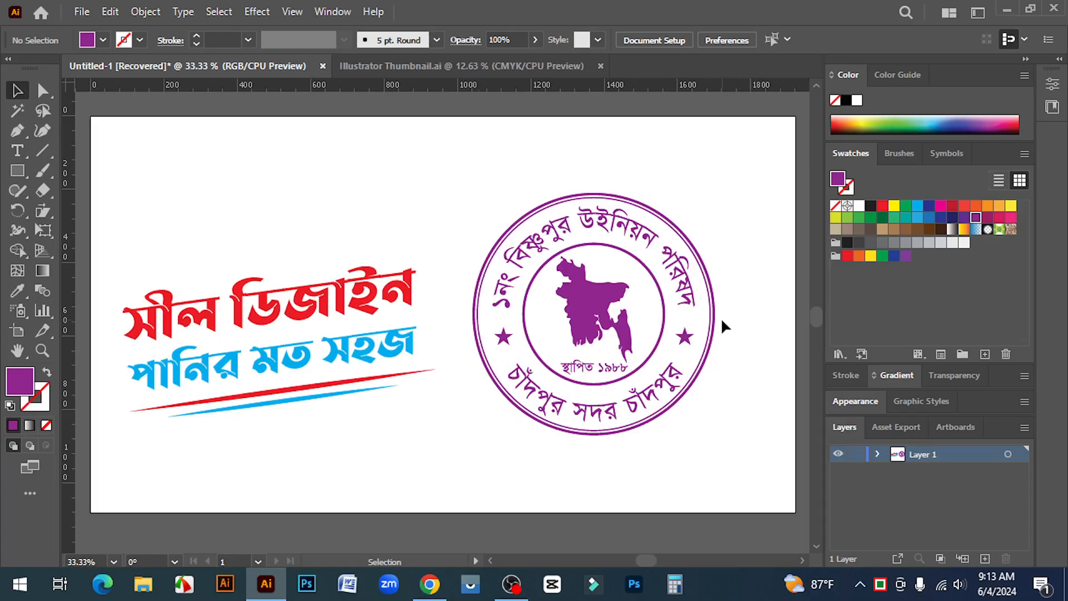
left_click_drag(457, 178, 721, 457)
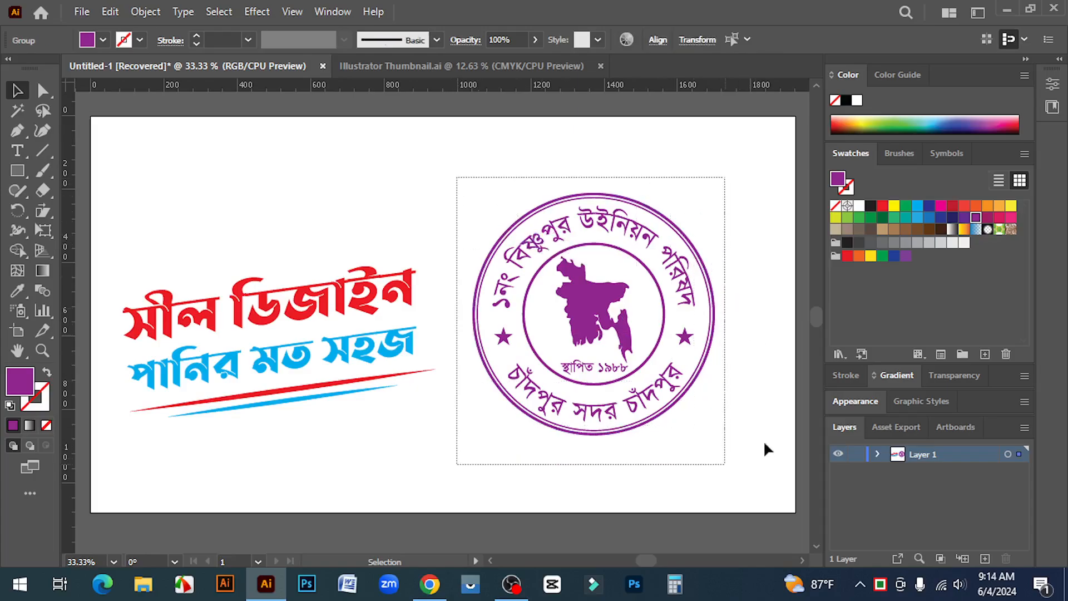
left_click(760, 372)
left_click_drag(466, 182, 764, 447)
left_click(732, 315)
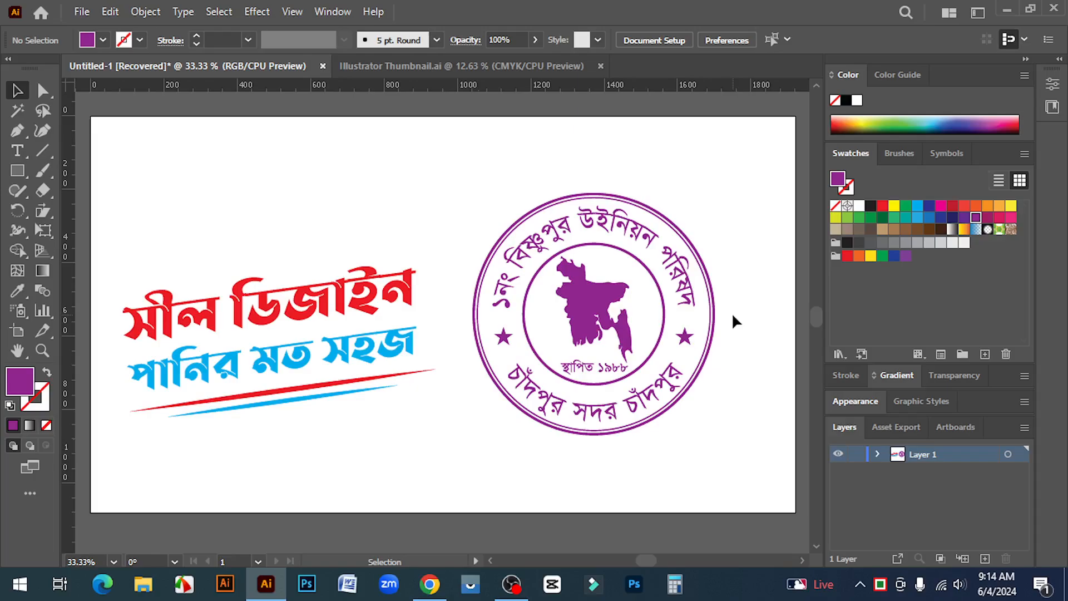
left_click_drag(496, 177, 740, 444)
left_click(735, 338)
left_click_drag(741, 431, 460, 172)
left_click(740, 433)
left_click(503, 171)
left_click(460, 171)
left_click_drag(595, 157, 618, 203)
left_click(619, 166)
left_click_drag(618, 167, 616, 218)
Delete the red and blue title lettering together with the two swooshes beneath it
left_click(654, 183)
left_click_drag(118, 225, 422, 467)
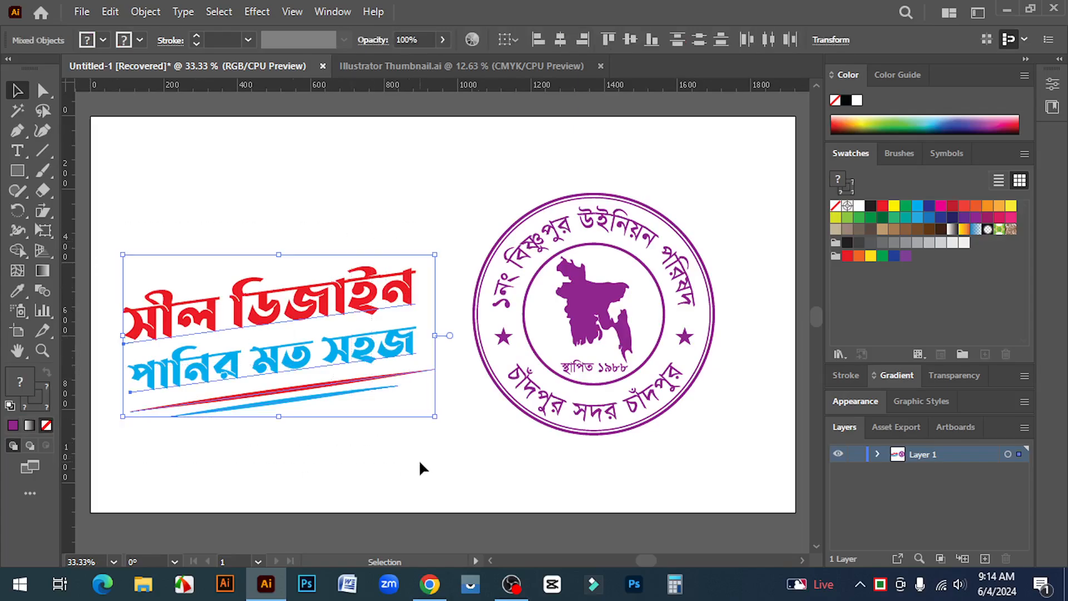
key("Delete")
Scale the purple seal down proportionally about its centre and move it to the left side of the artboard
left_click_drag(459, 186, 683, 403)
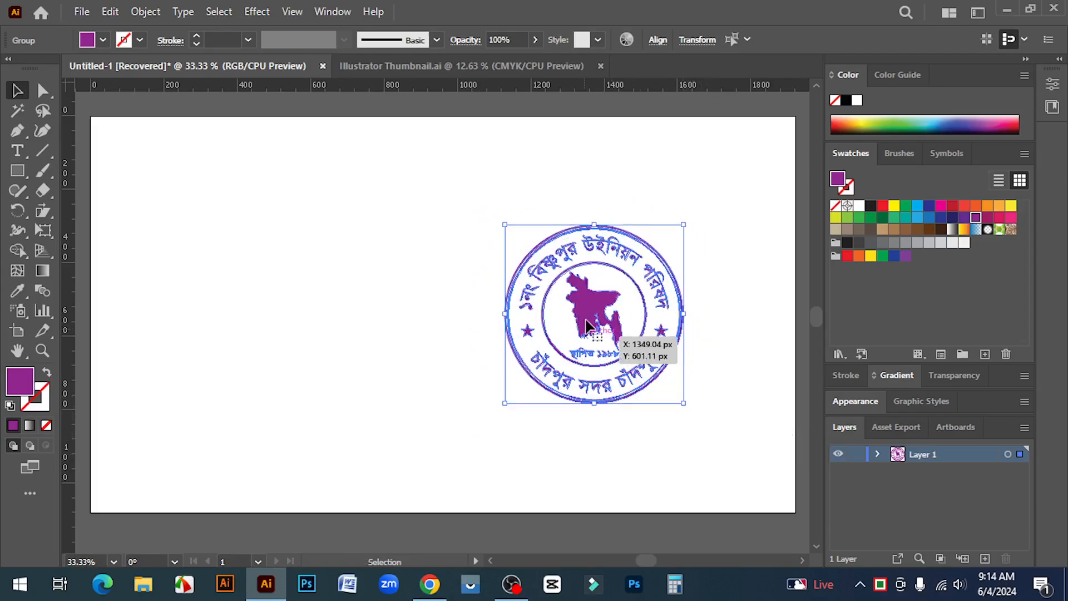
left_click_drag(586, 326, 220, 301)
left_click(420, 298)
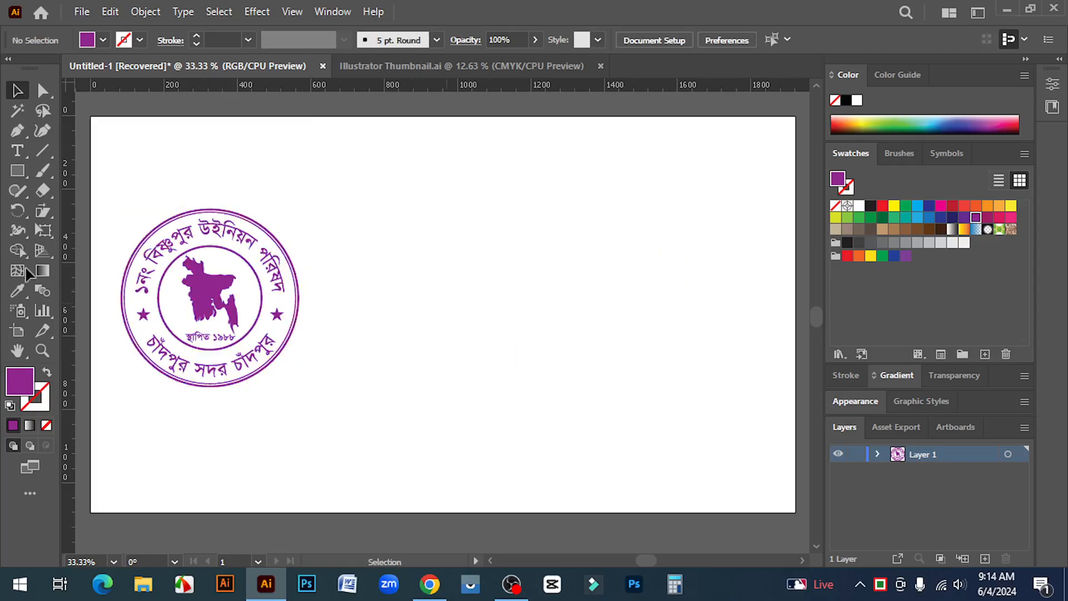
Activate the Ellipse tool and swap the colours to no fill with a purple stroke
left_click(17, 170)
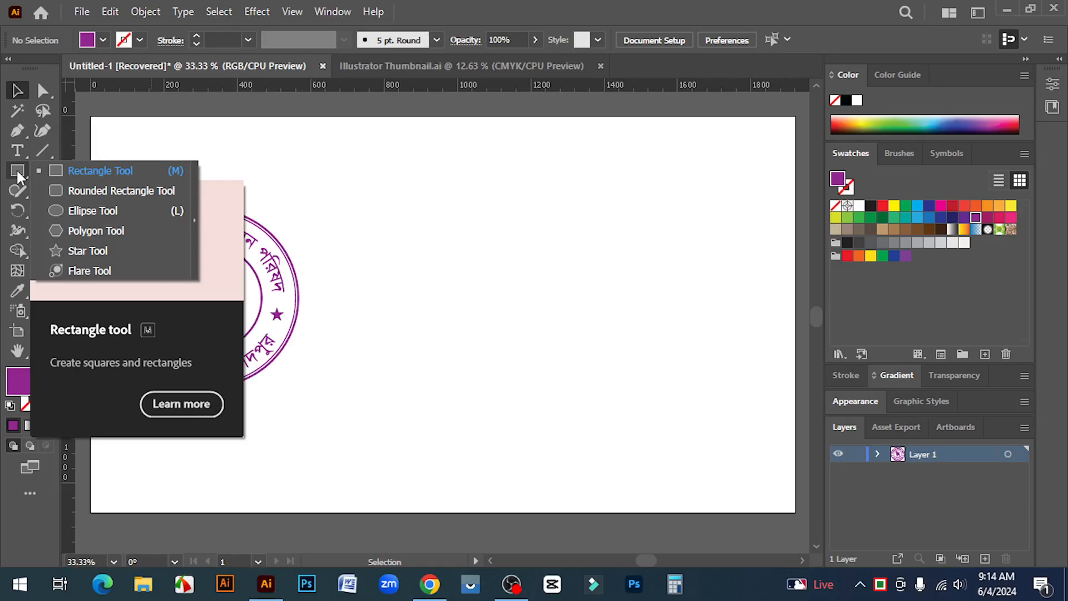
left_click(93, 210)
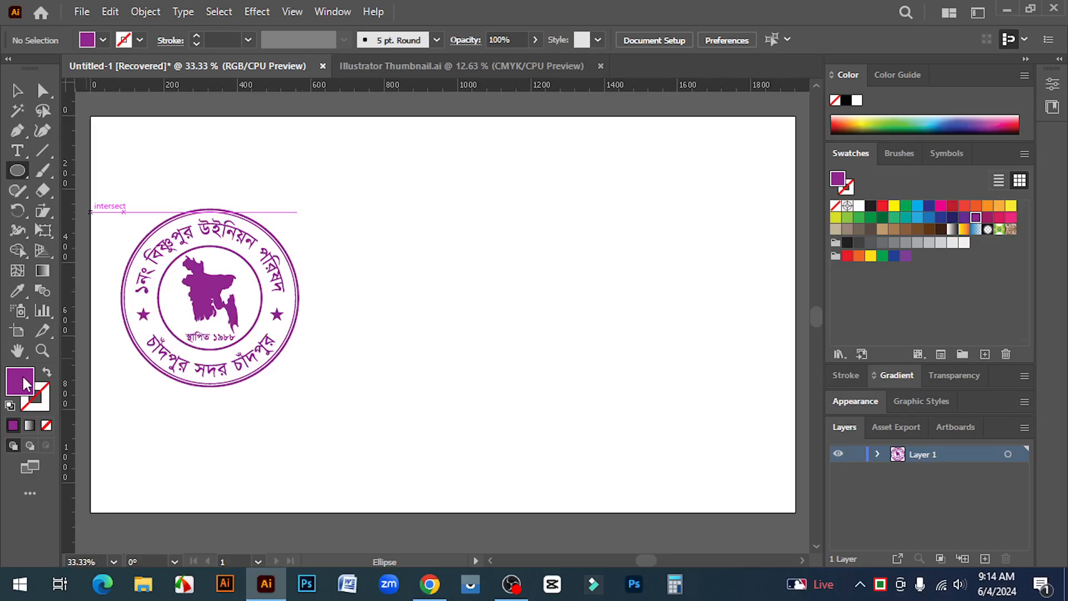
left_click(47, 372)
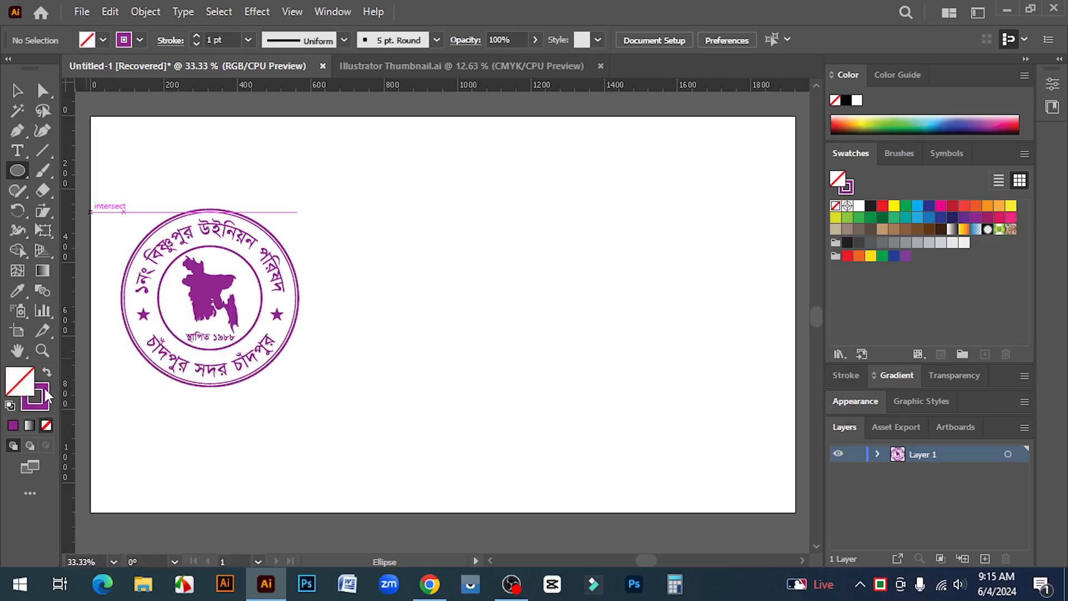
left_click(45, 395)
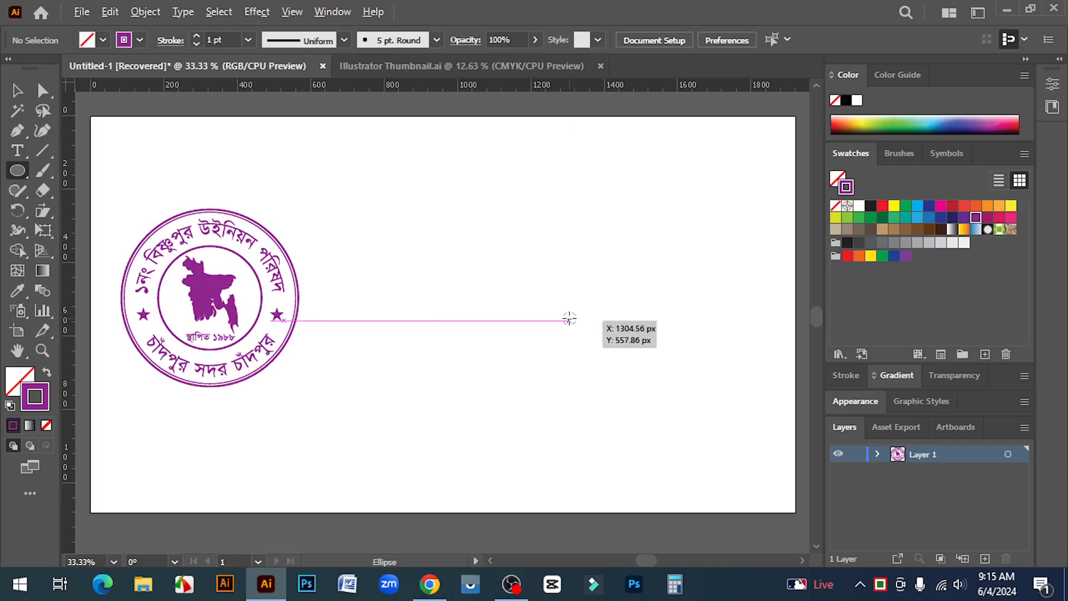
Draw a circle about 512 px in diameter in the empty area to the right of the seal
left_click_drag(569, 319, 627, 414)
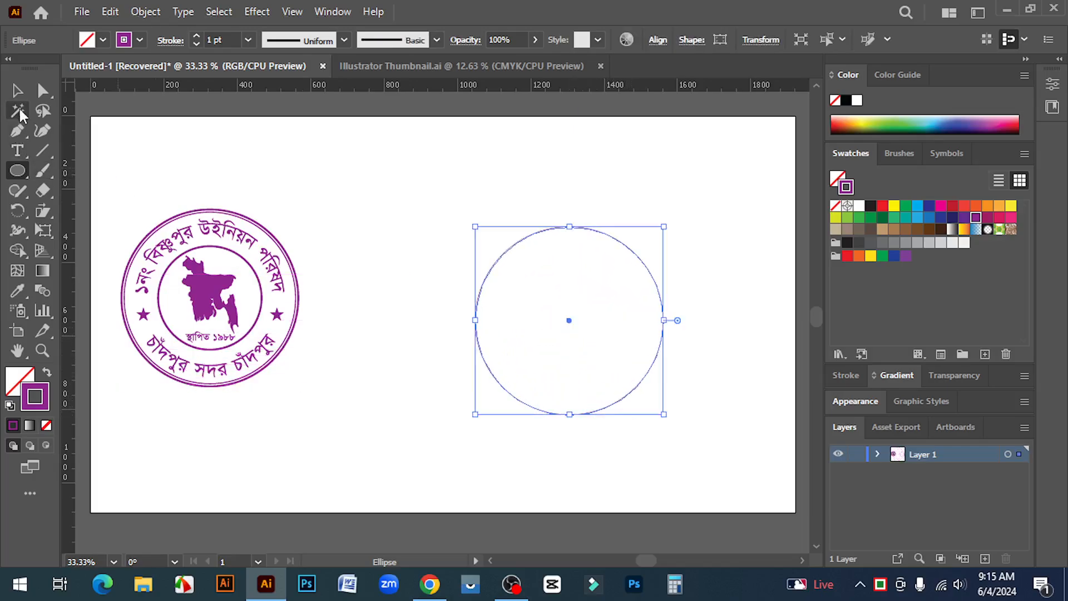
left_click(17, 90)
left_click(626, 204)
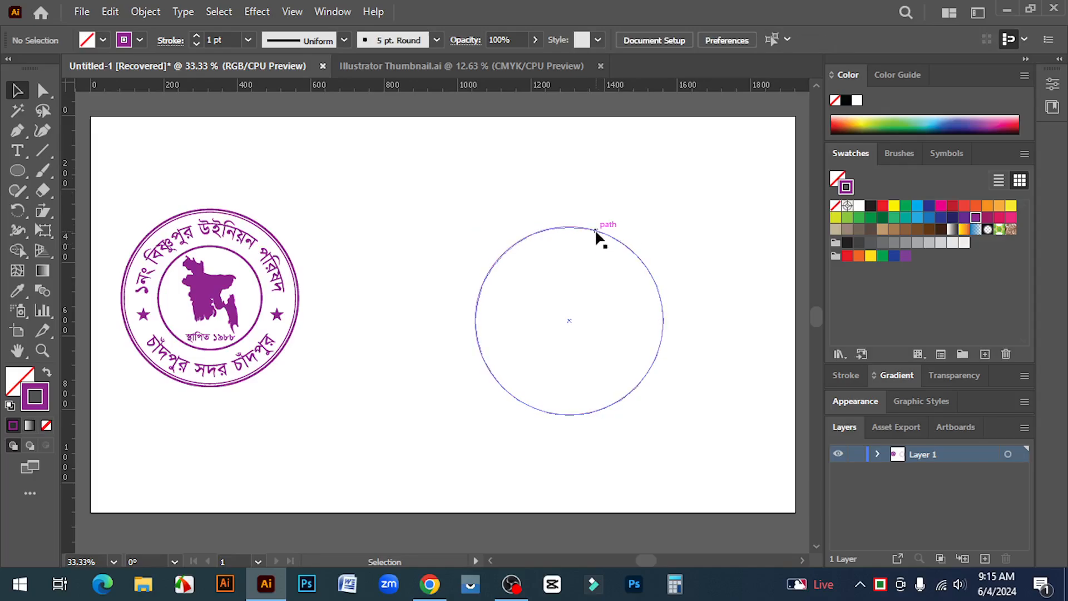
left_click(599, 236)
left_click(671, 202)
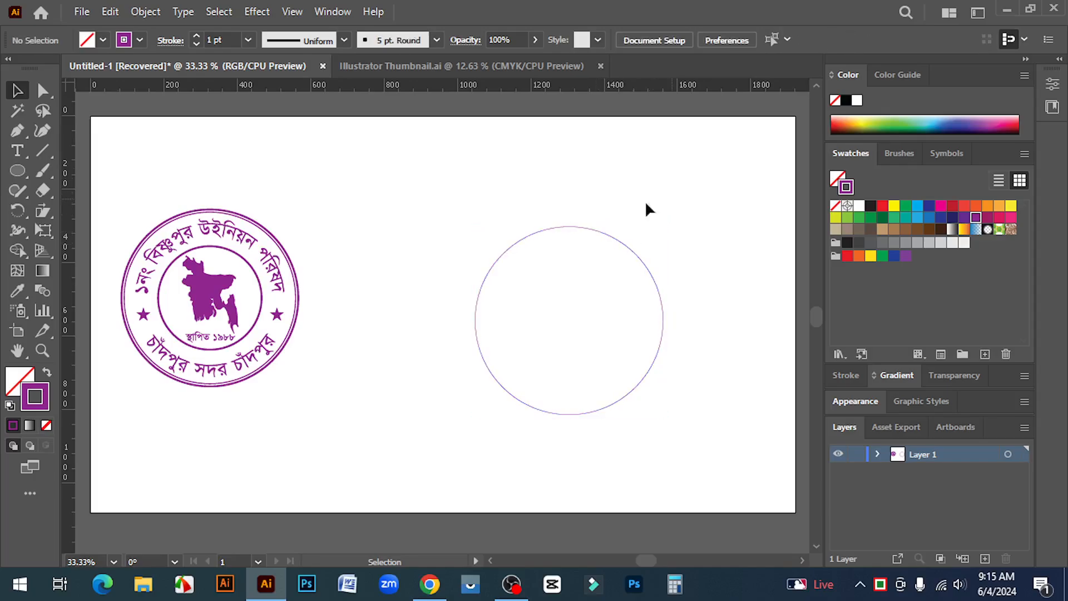
left_click(586, 227)
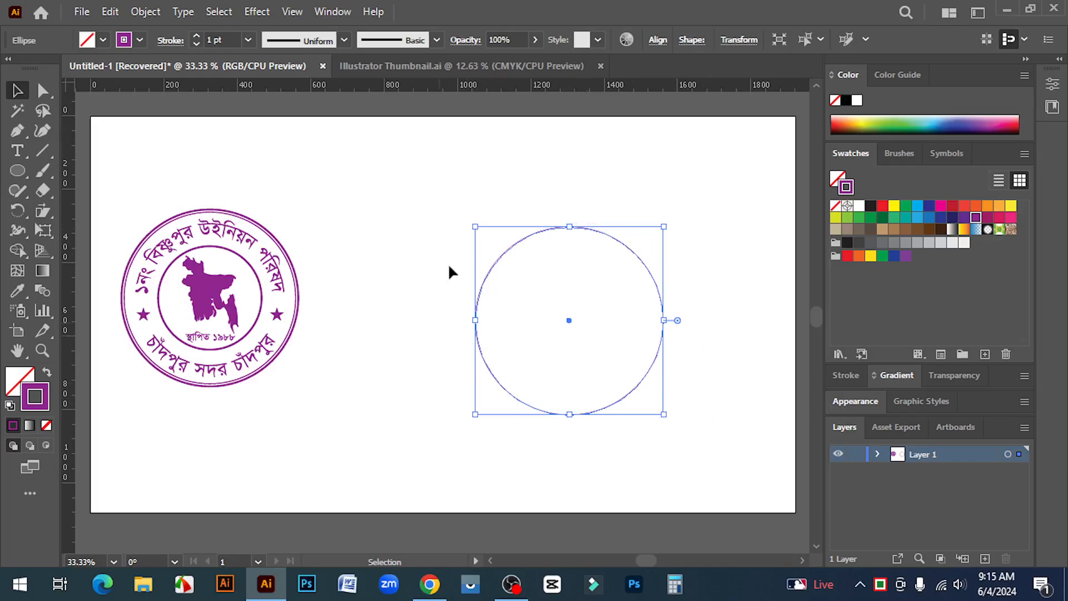
left_click(696, 287)
left_click(584, 229)
left_click(706, 248)
left_click(590, 228)
left_click(582, 220)
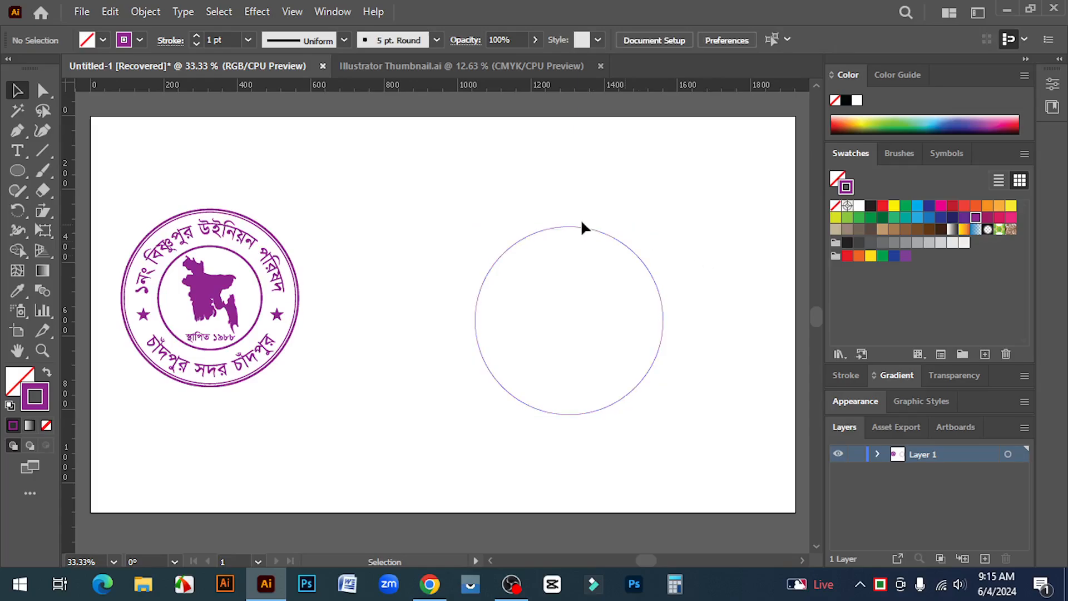
Delete the freehand-drawn circle
left_click(580, 226)
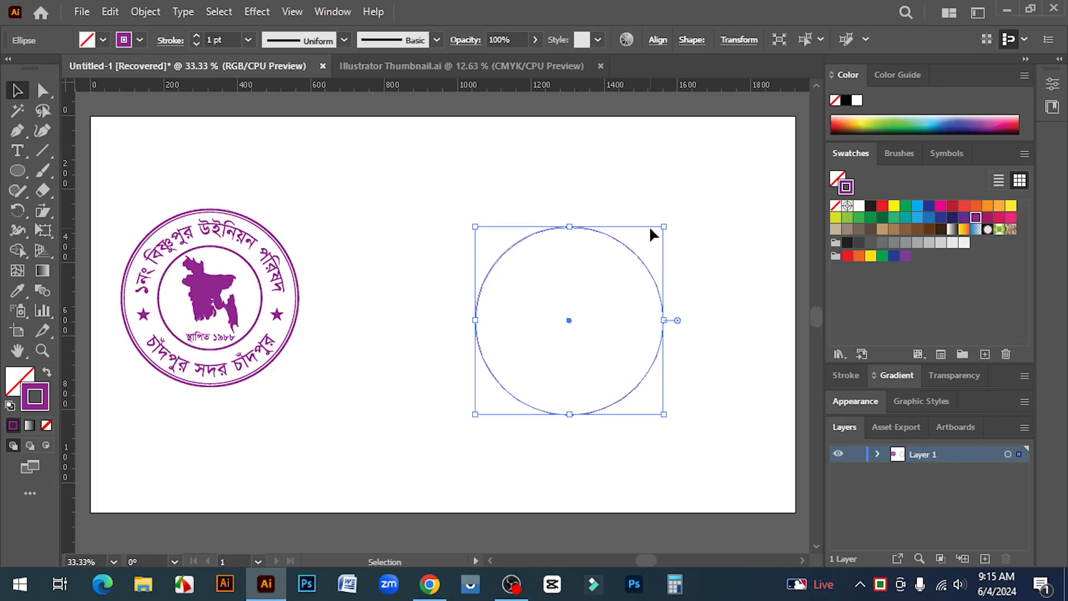
key("Delete")
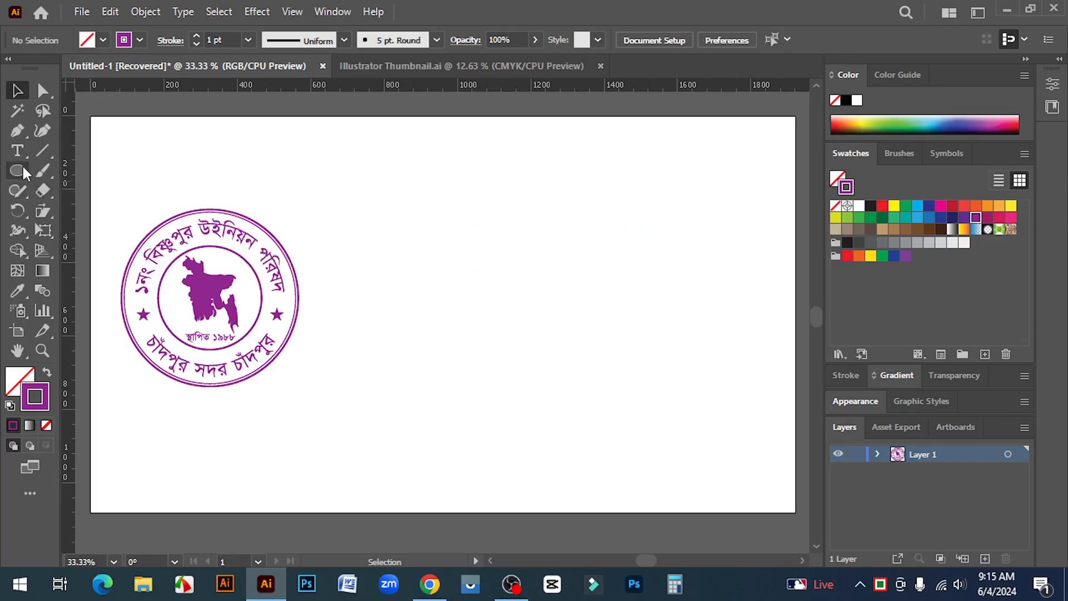
Create an ellipse with exact dimensions of 512 px width and 512 px height to the right of the seal
left_click(23, 169)
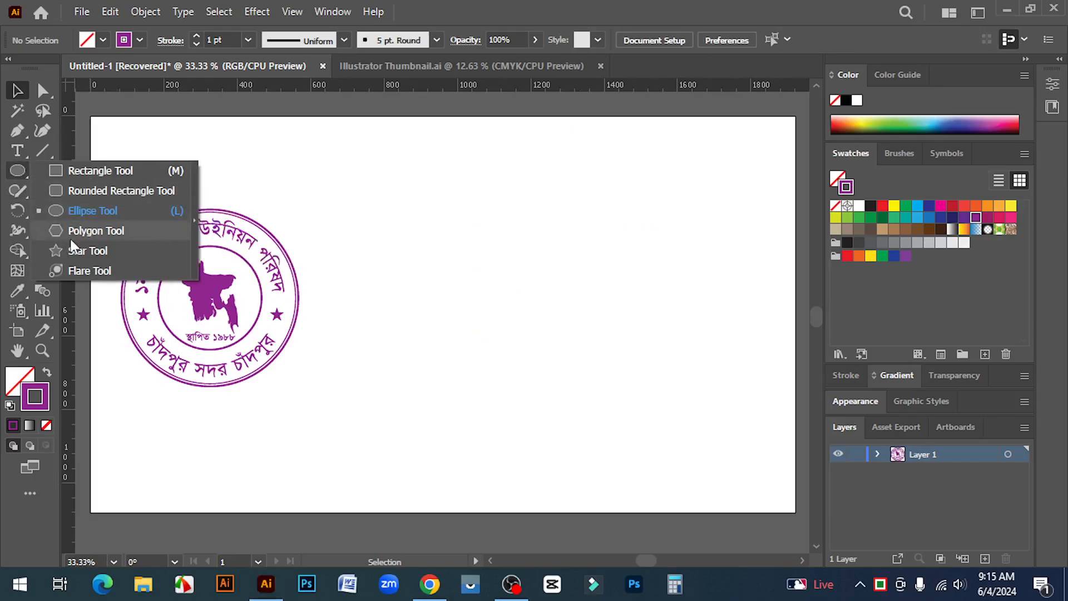
left_click(95, 209)
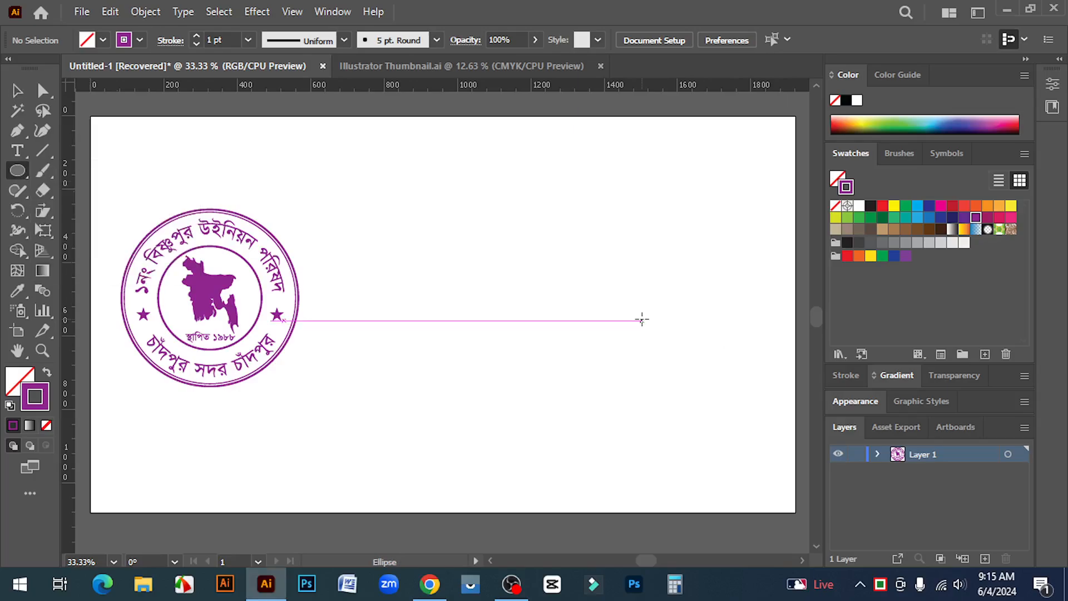
left_click(524, 322)
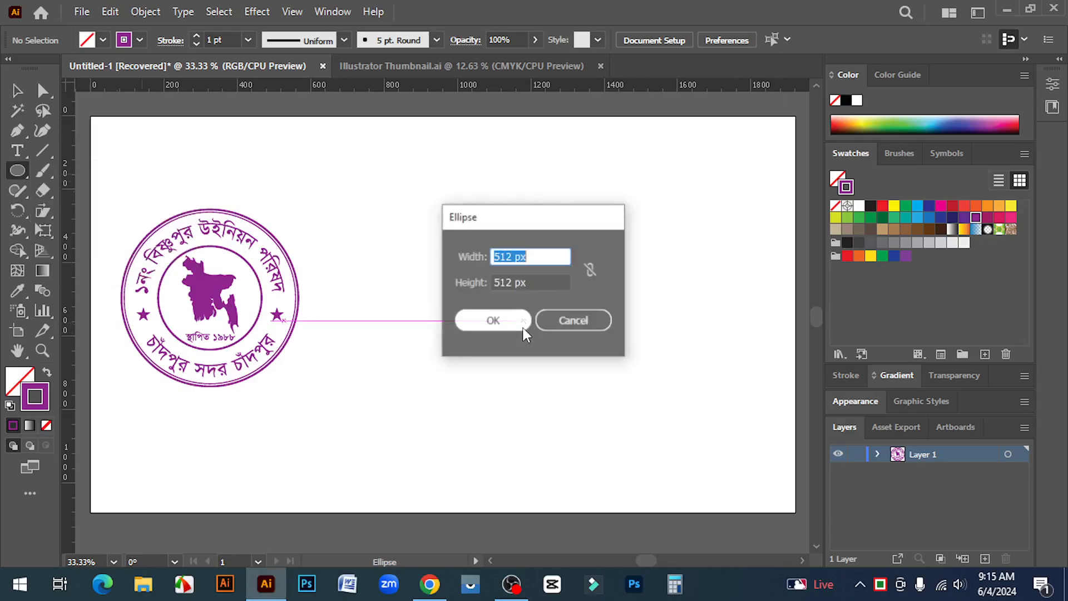
left_click(513, 256)
double_click(513, 256)
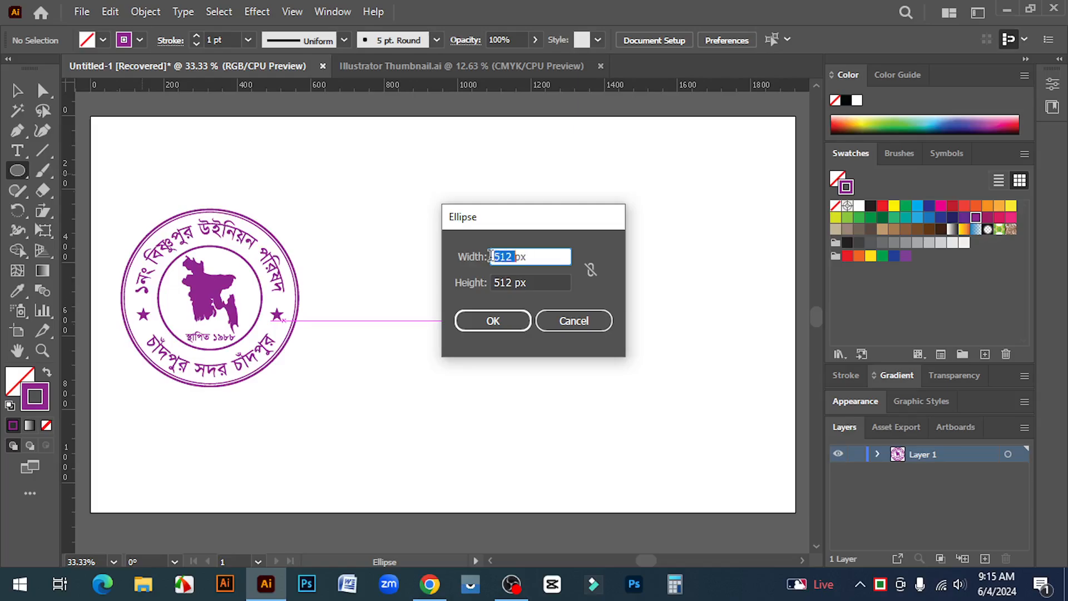
double_click(514, 283)
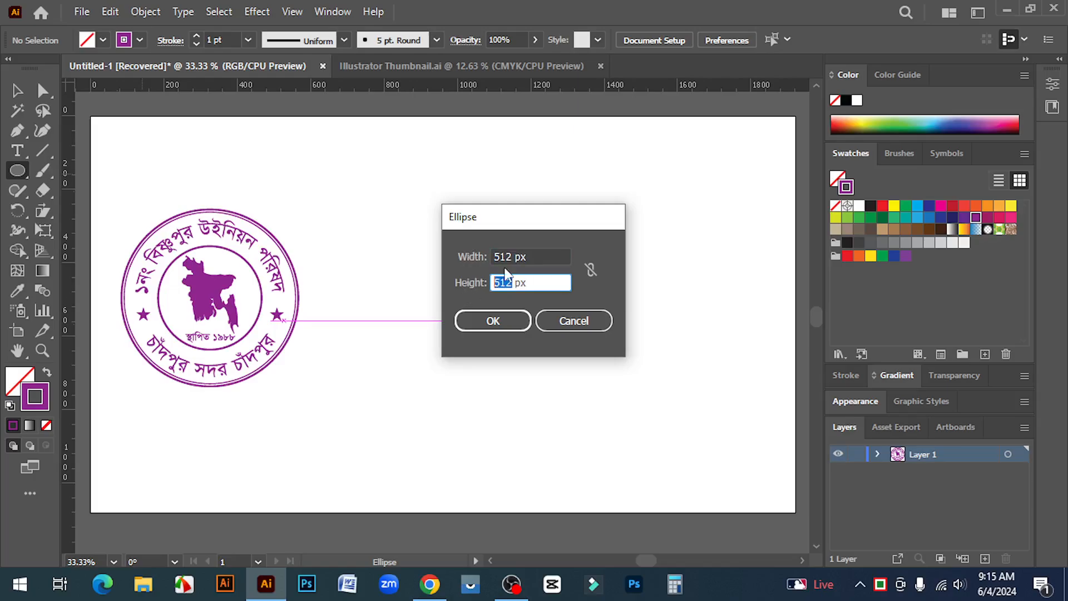
double_click(510, 257)
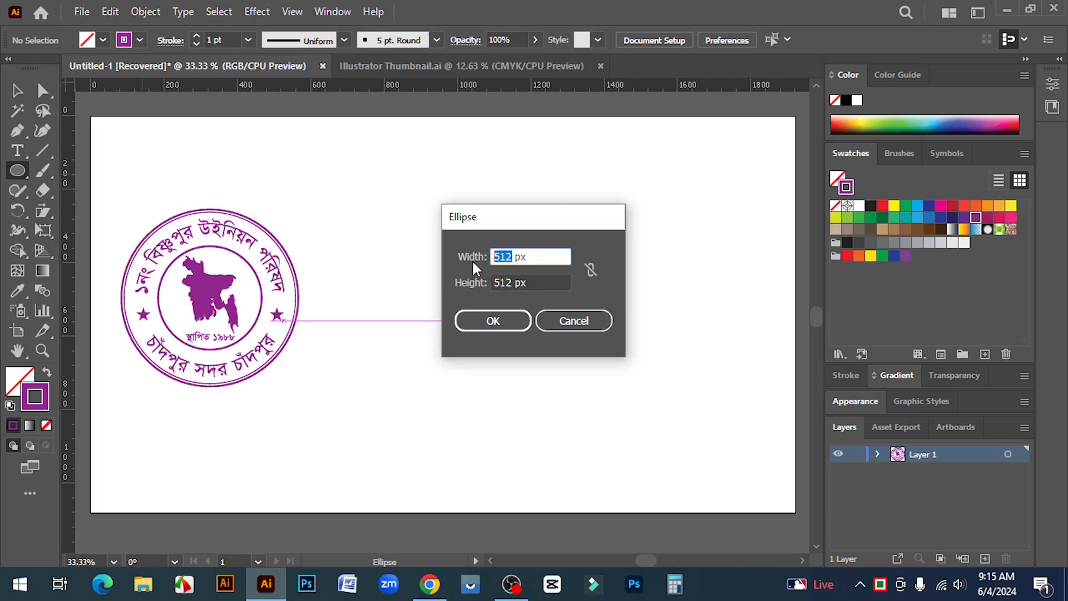
double_click(513, 283)
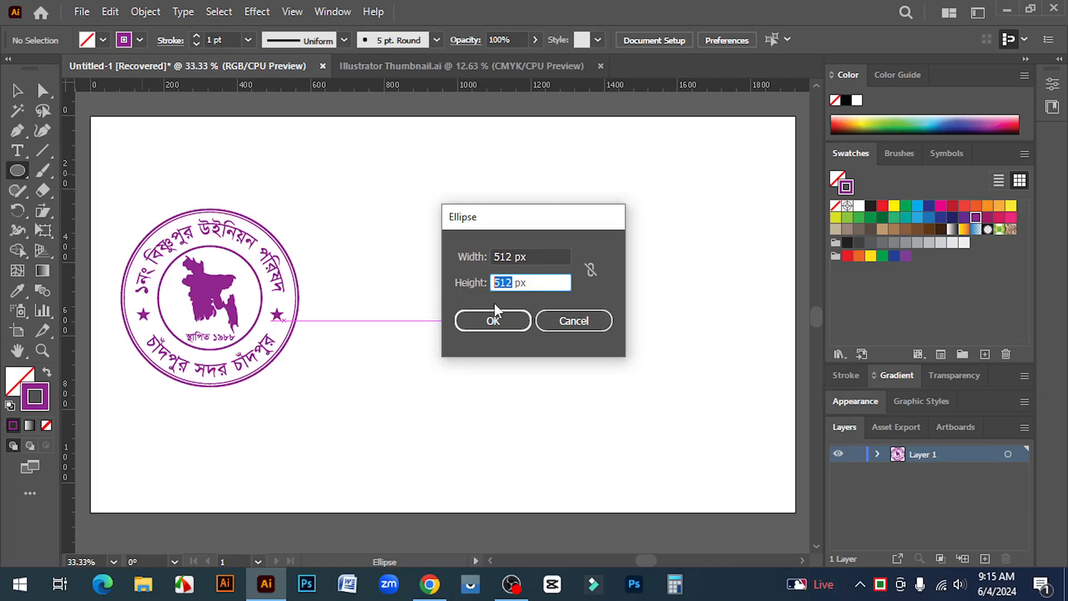
double_click(510, 257)
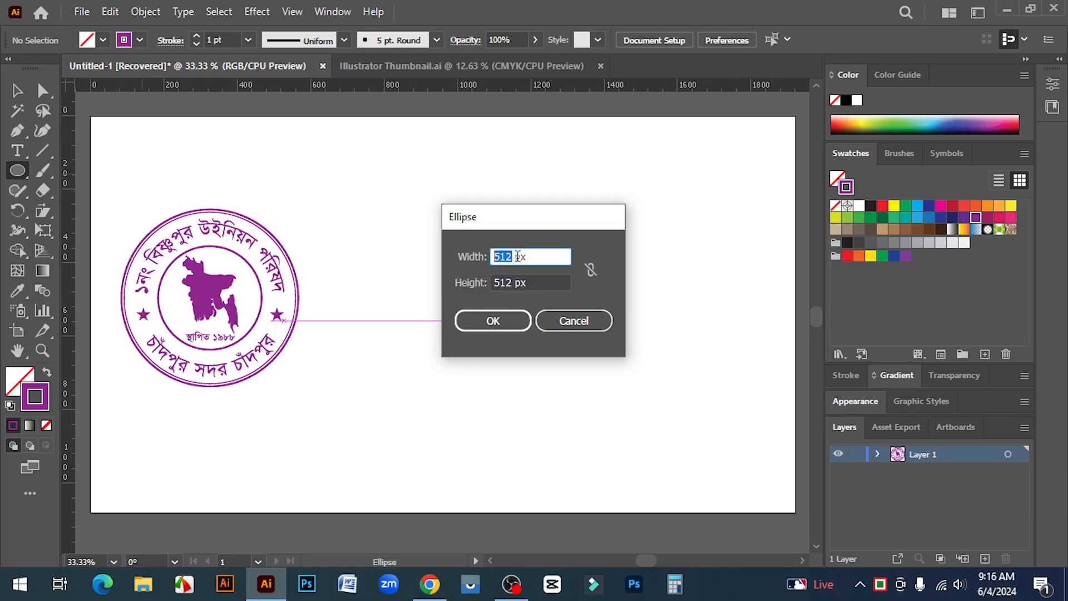
left_click(503, 320)
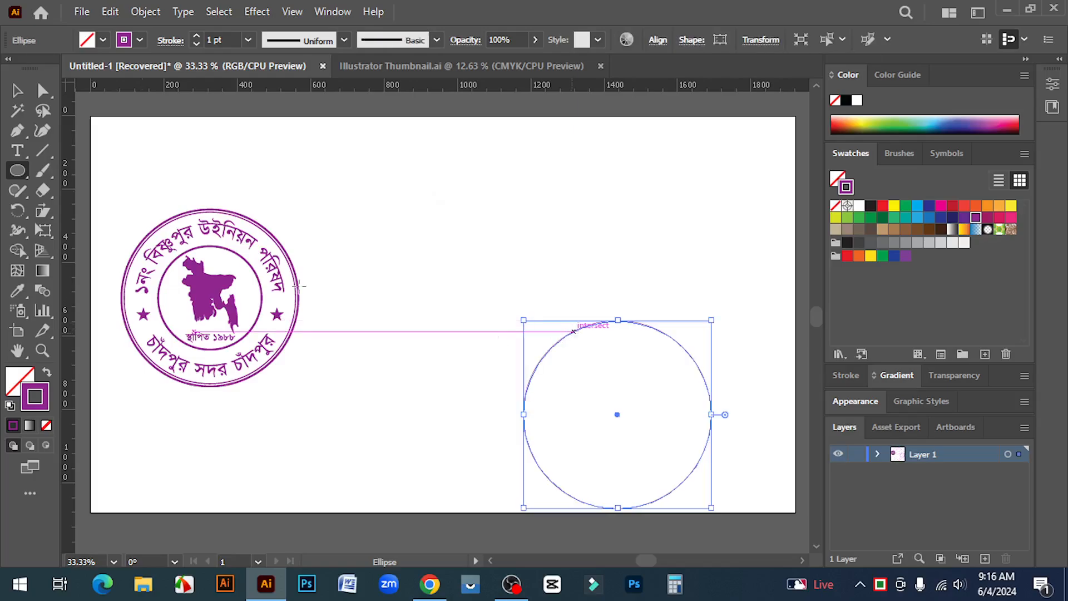
Move the new circle up until it is roughly level with the reference seal, and leave it deselected
key("v")
left_click_drag(676, 336, 650, 228)
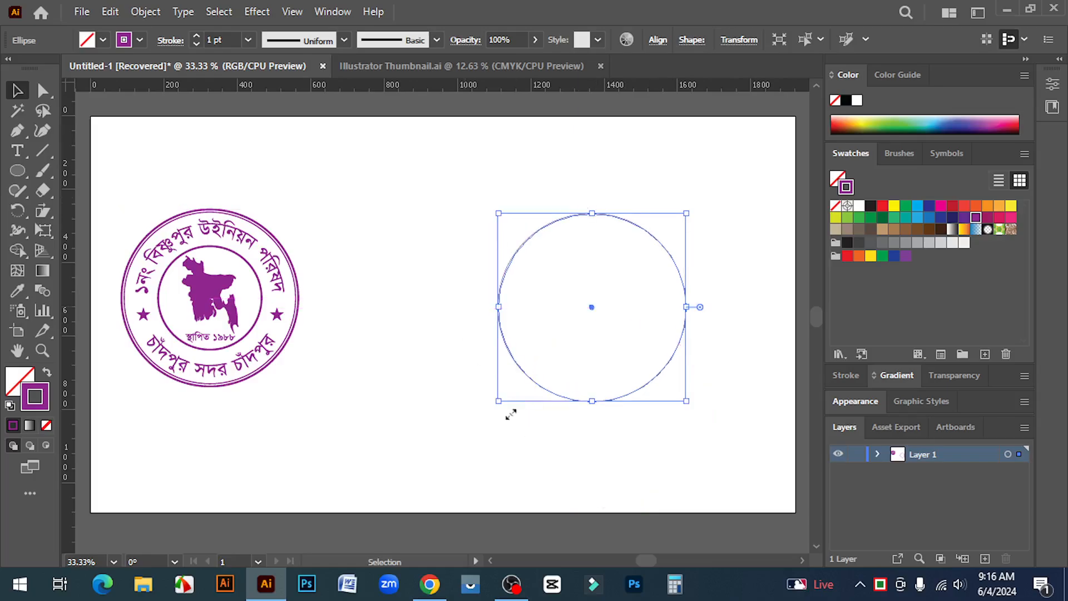
left_click(756, 316)
left_click(600, 220)
left_click(733, 290)
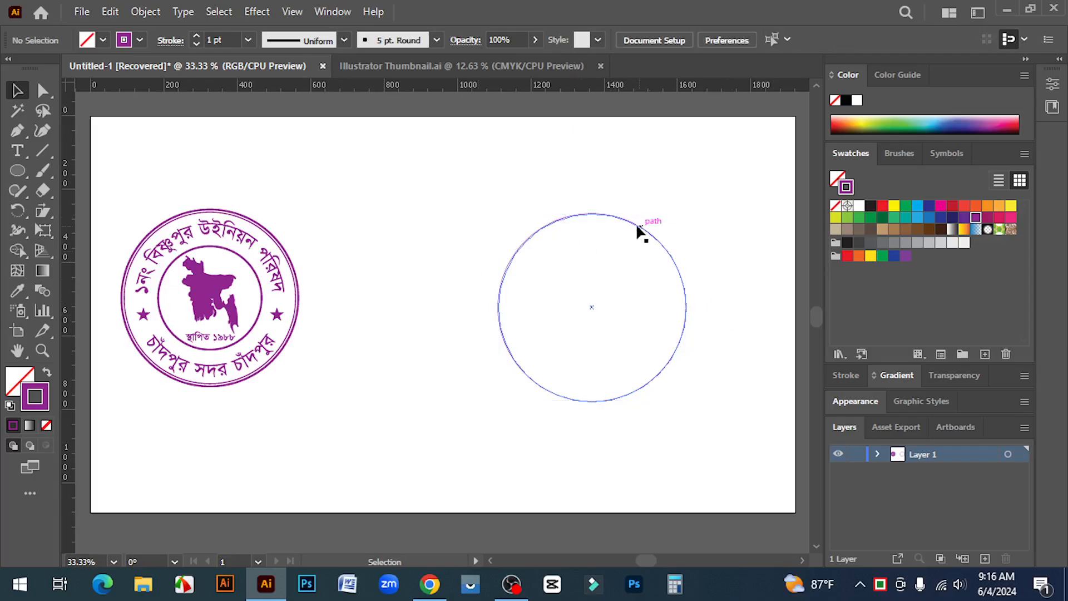
Set the plain circle's stroke weight to 7 pt and leave it deselected
left_click(610, 214)
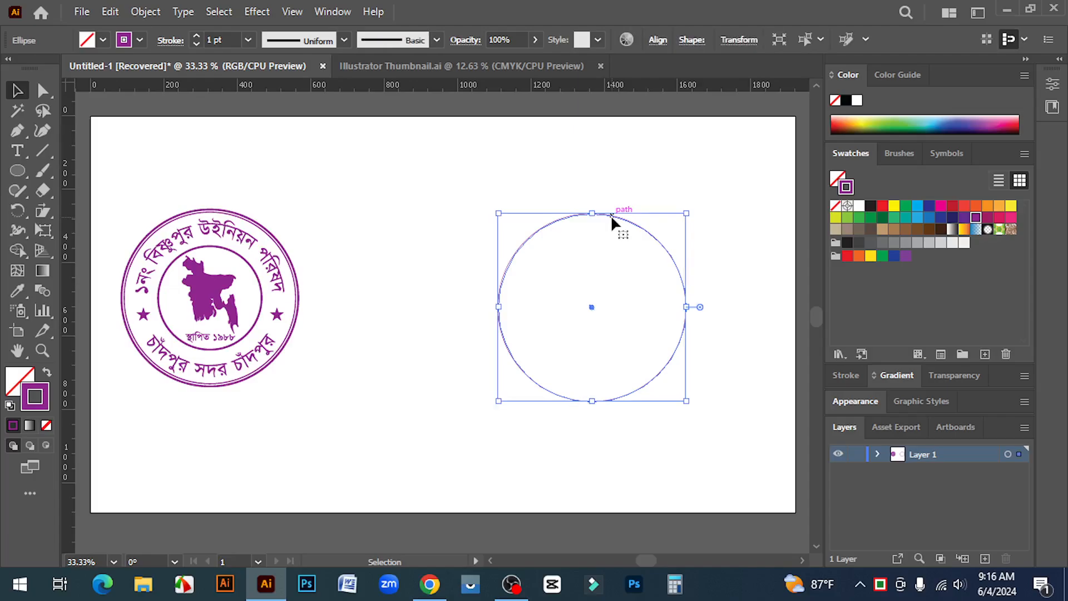
left_click(195, 36)
left_click(195, 37)
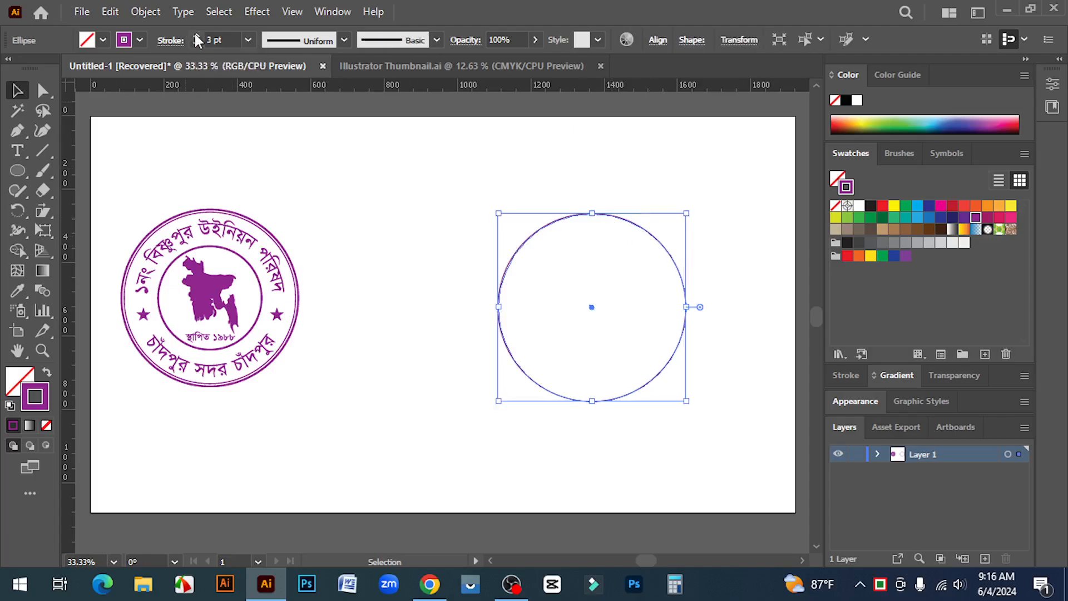
left_click(612, 232)
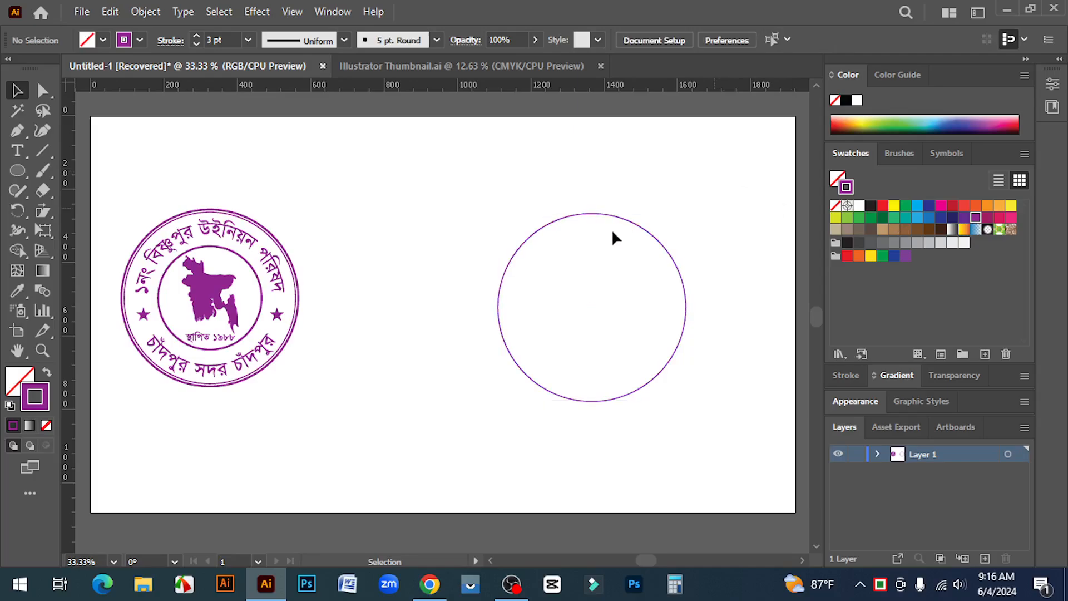
left_click(592, 214)
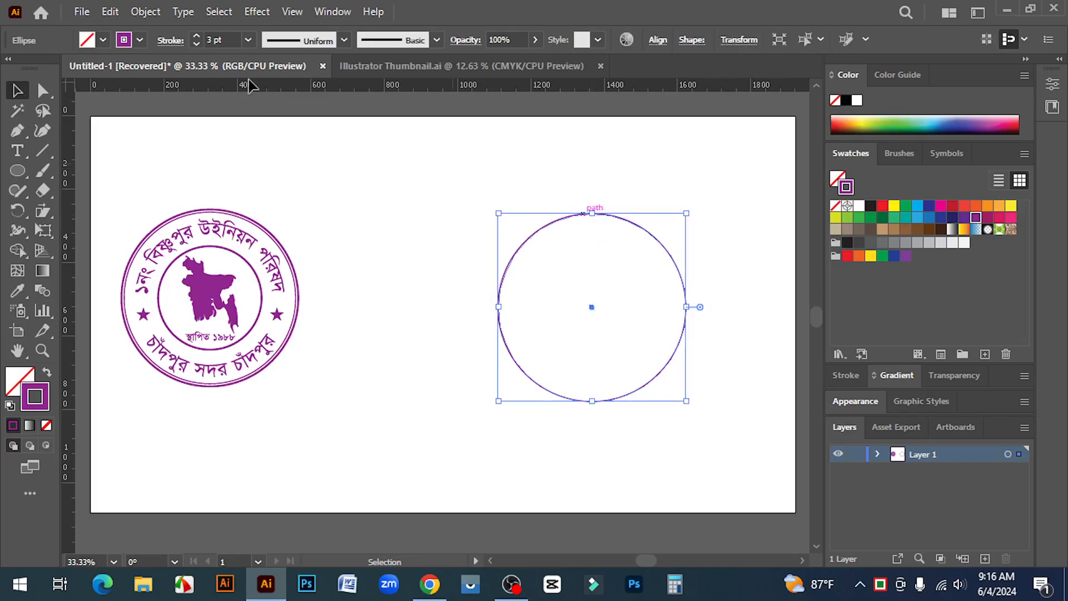
left_click(195, 37)
left_click(196, 36)
left_click(196, 37)
left_click(196, 37)
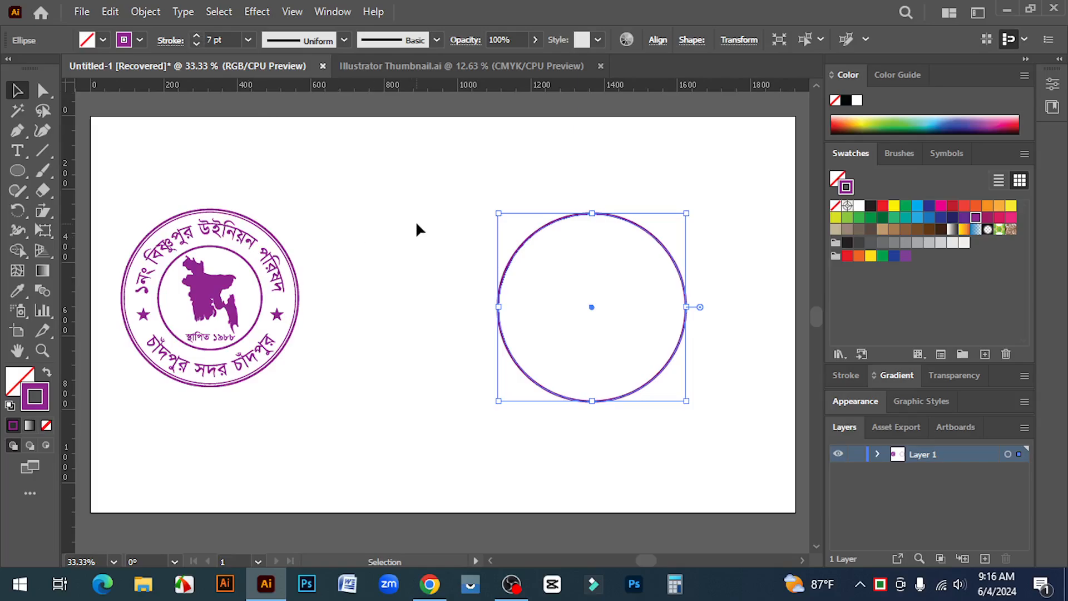
left_click(745, 211)
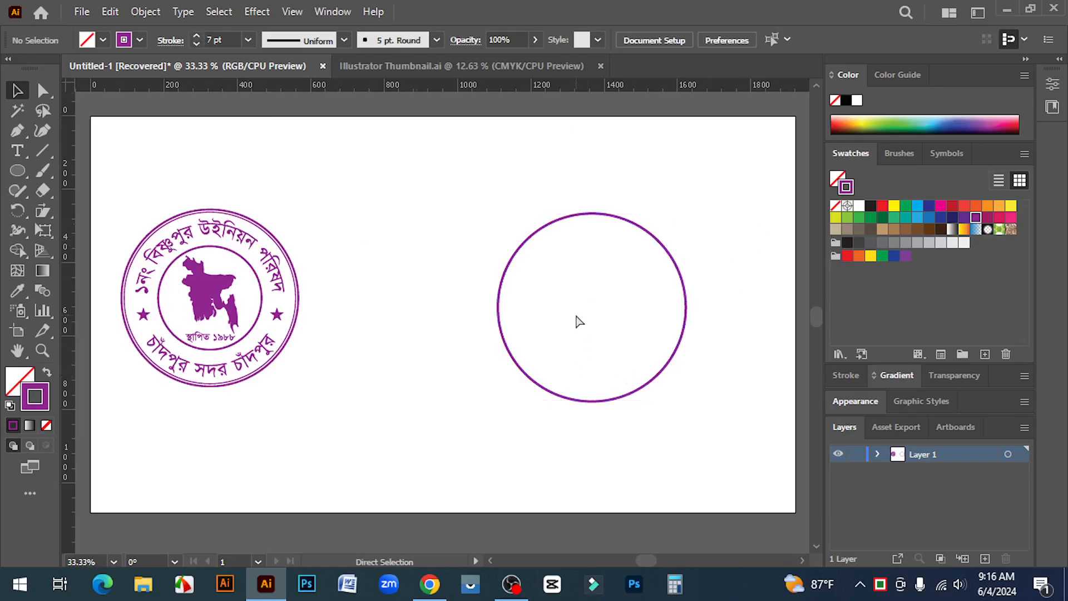
Add a copy of the circle directly on top and scale it down slightly about the shared centre to form an inner ring
key("ctrl+space")
left_click(587, 294, "ctrl")
key("space")
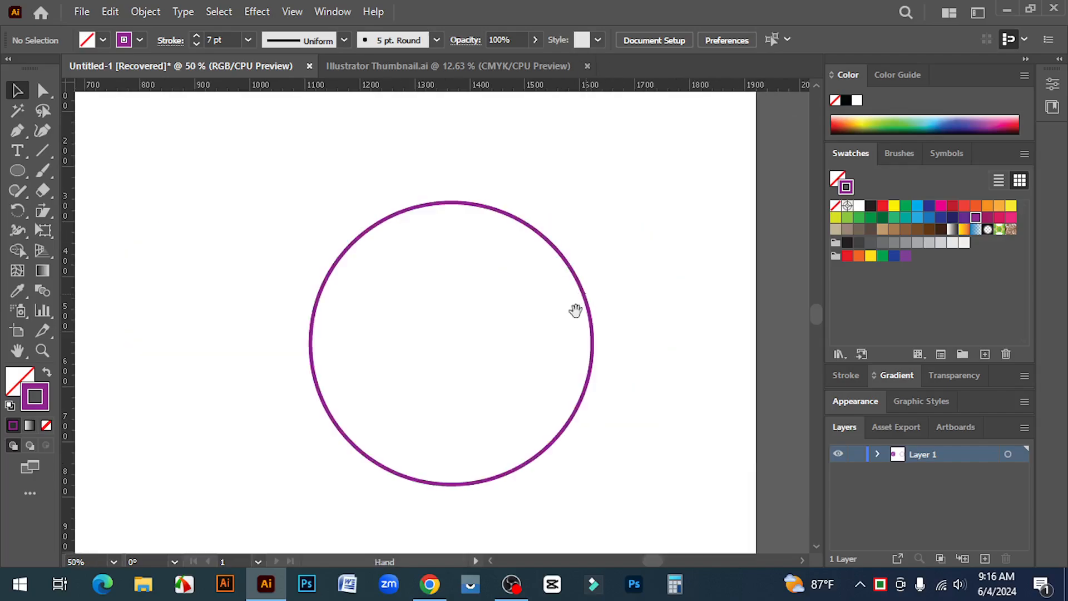
left_click_drag(489, 336, 556, 284)
left_click(518, 148)
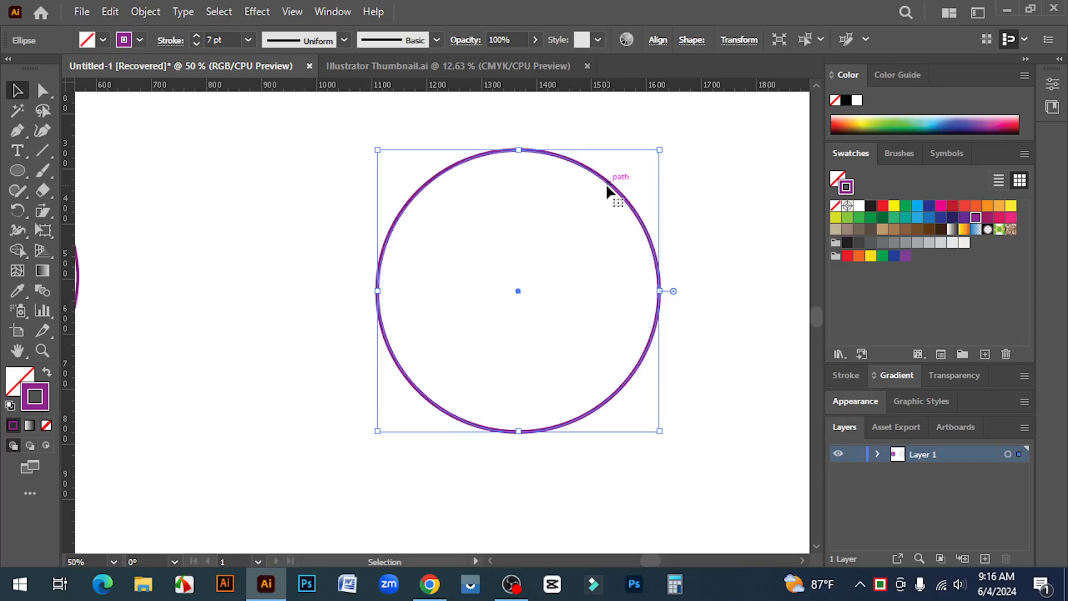
key("a")
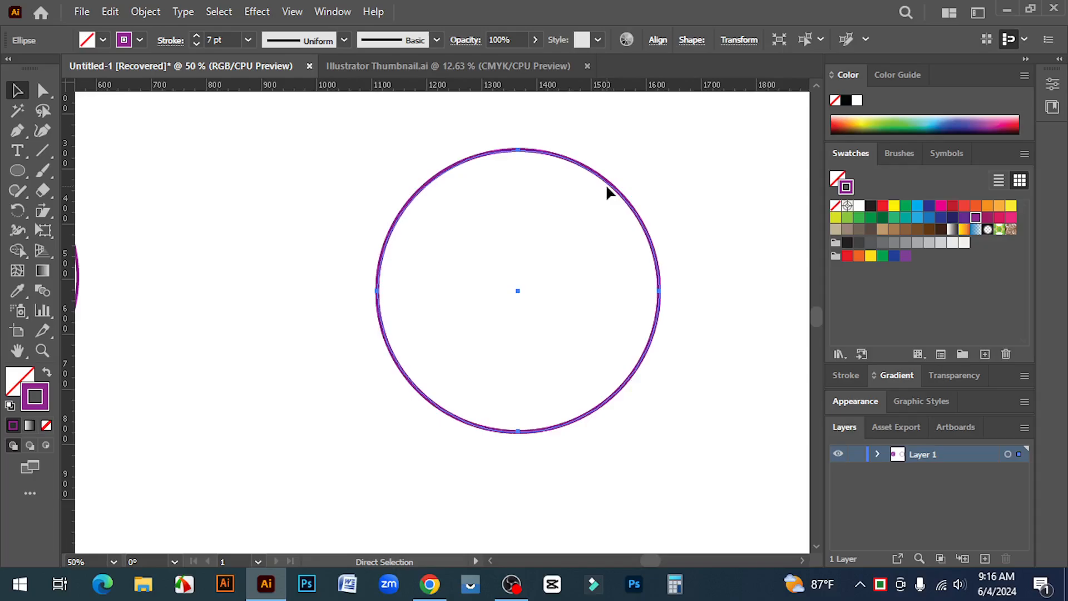
key("v")
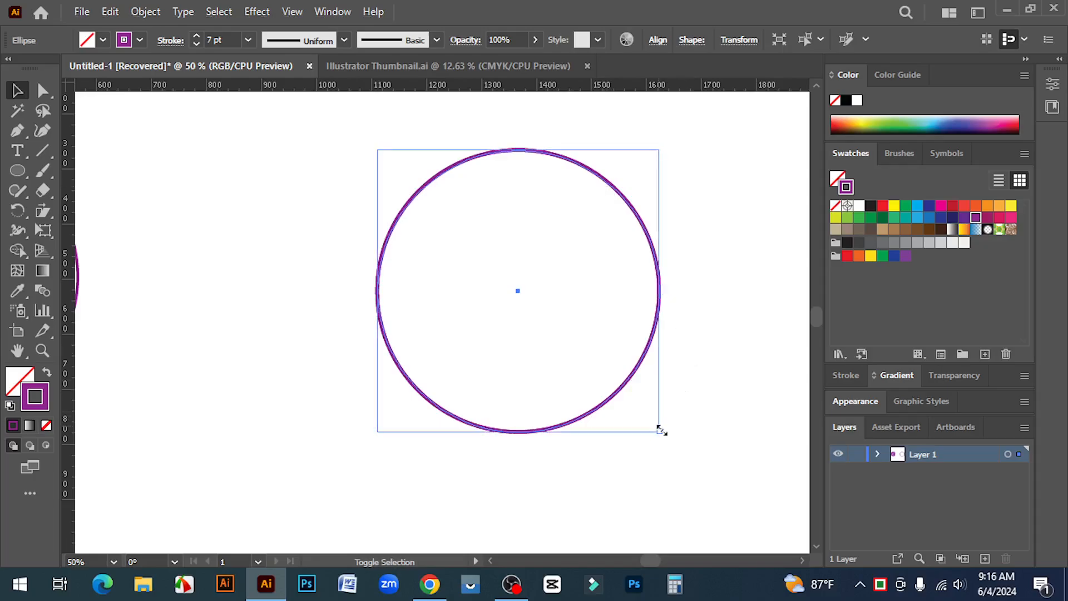
left_click_drag(660, 429, 658, 426)
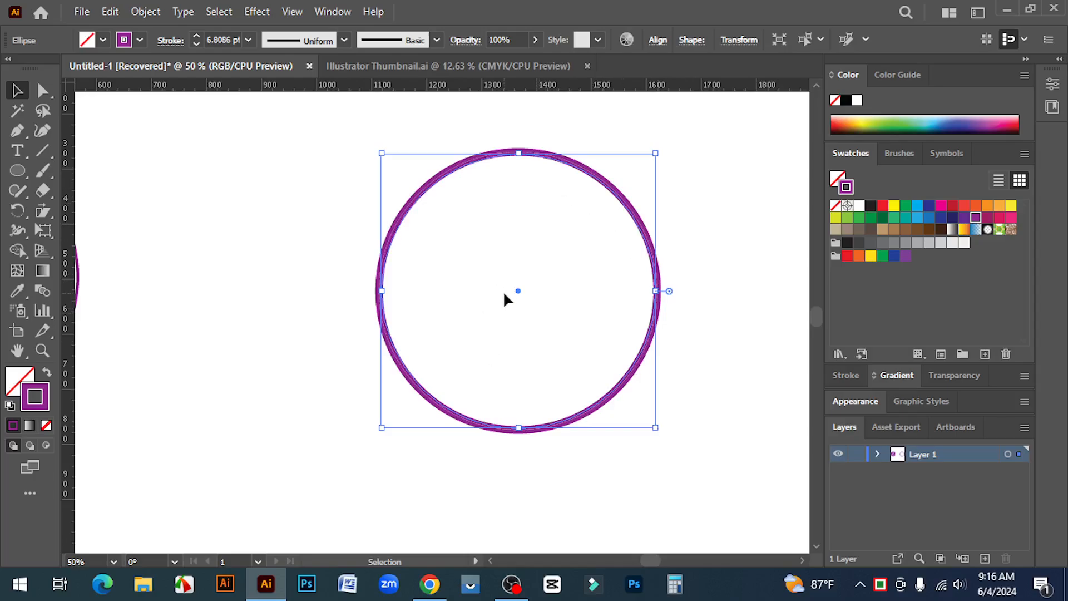
Reduce the inner ring's stroke weight to 2 pt and deselect it
left_click(195, 44)
left_click(196, 45)
left_click(195, 45)
left_click(196, 45)
left_click(196, 45)
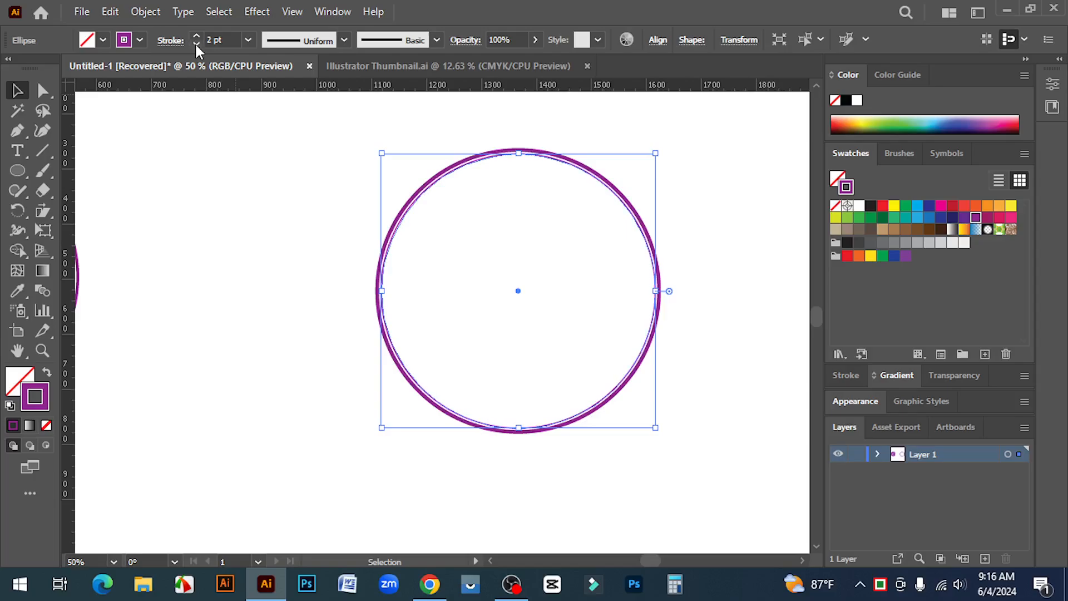
left_click(229, 254)
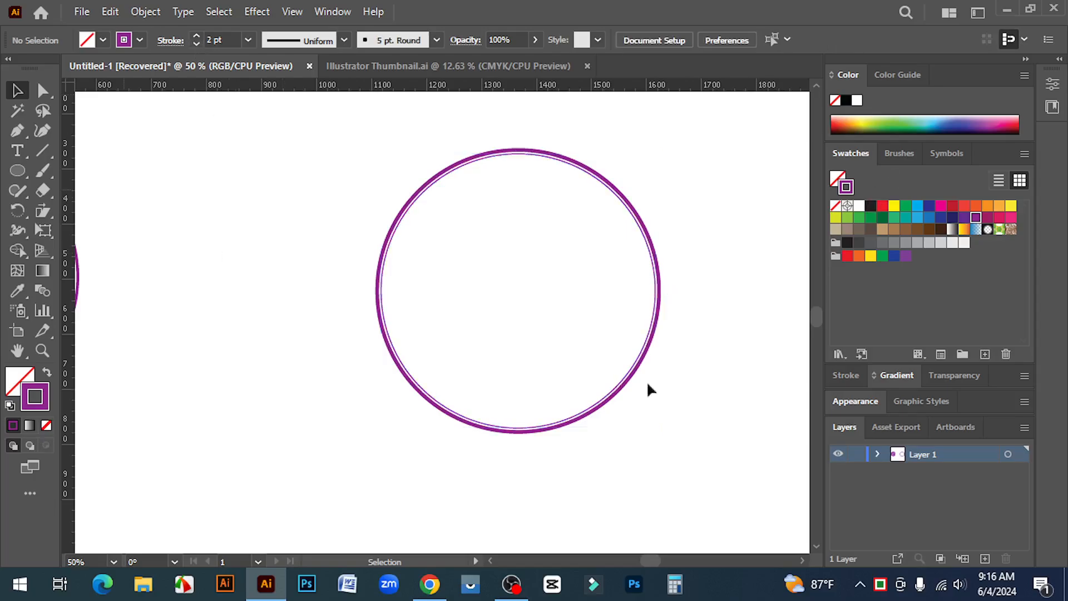
Scale the thin inner ring down slightly about its centre to widen the gap to the outer ring, and deselect it
left_click(495, 271, "ctrl")
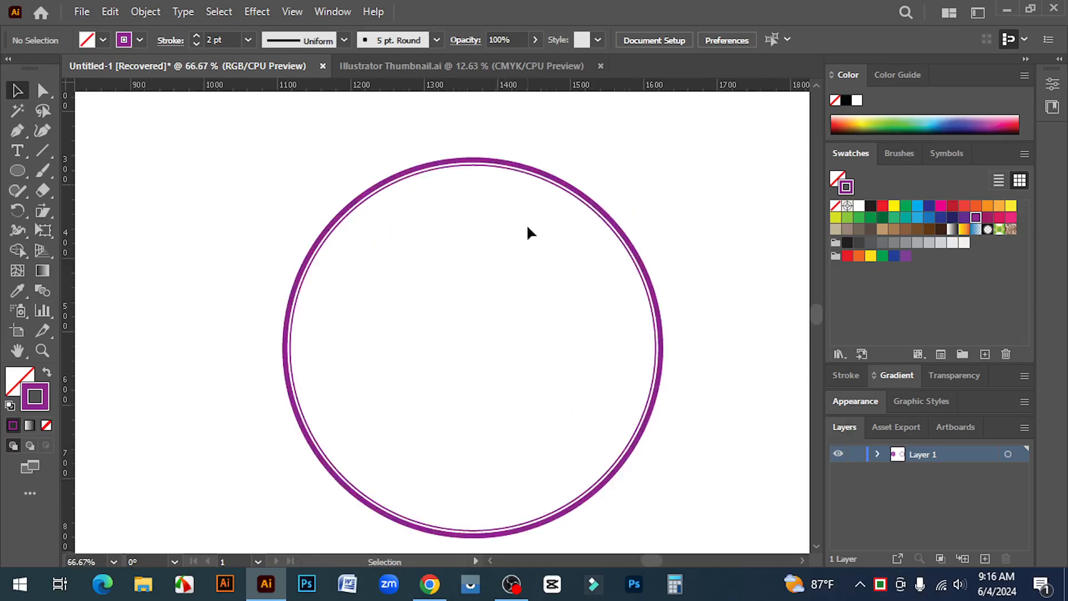
left_click(515, 170)
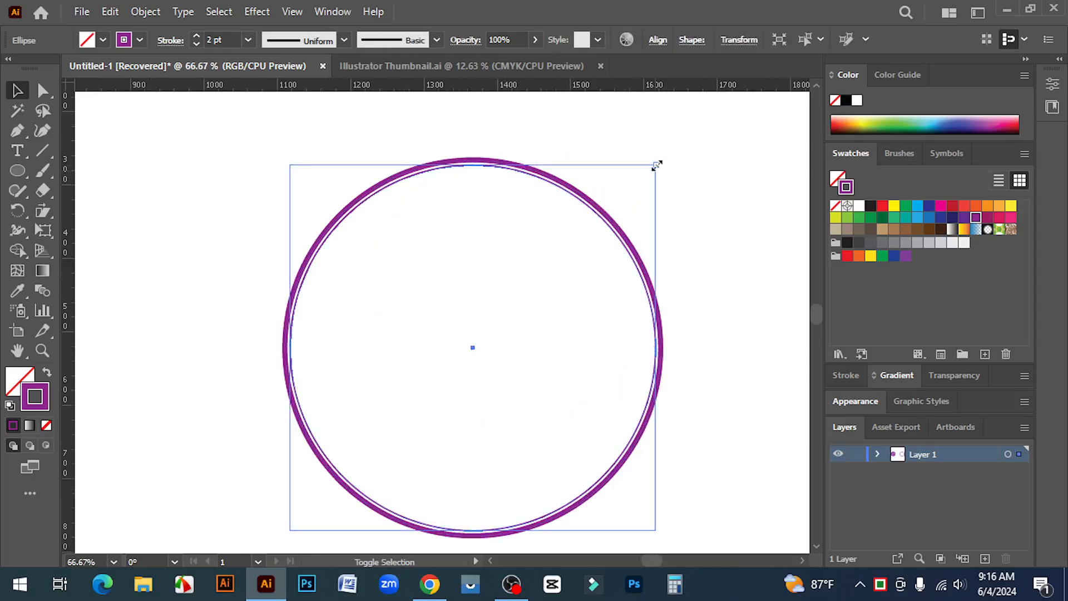
left_click_drag(657, 165, 653, 167)
key("ctrl+shift+a")
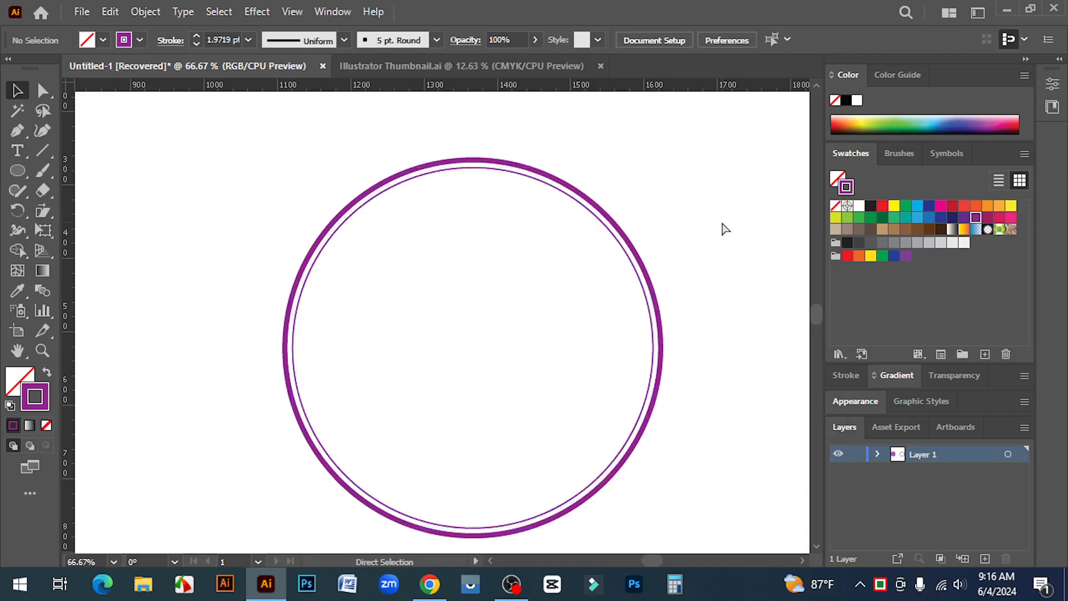
Set the thin inner ring's stroke weight to 3 pt and deselect it
key("ctrl+minus")
key("ctrl+minus")
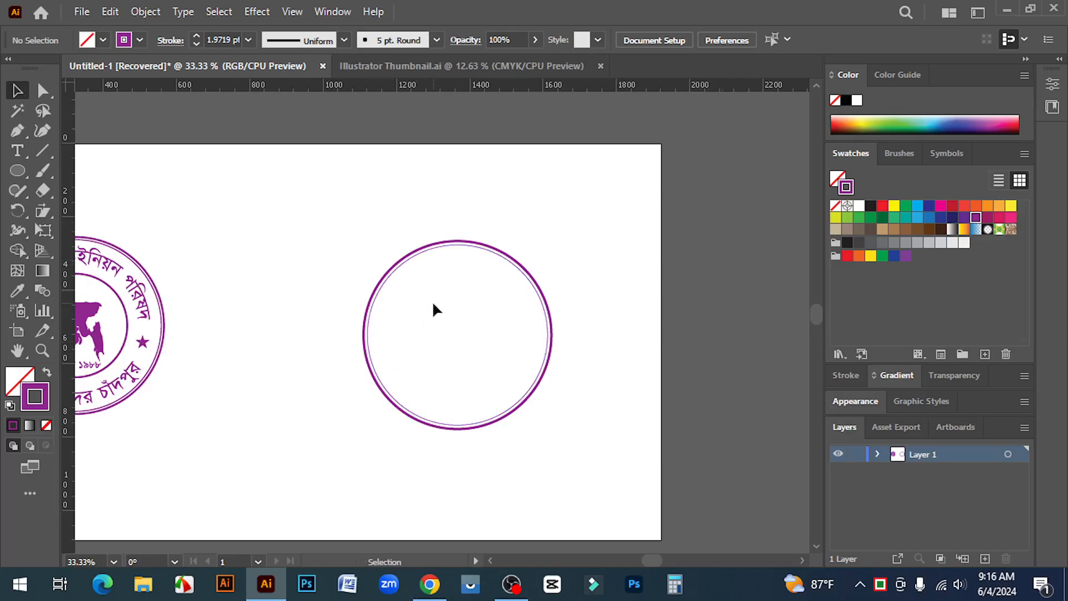
key("ctrl+plus")
left_click(457, 238)
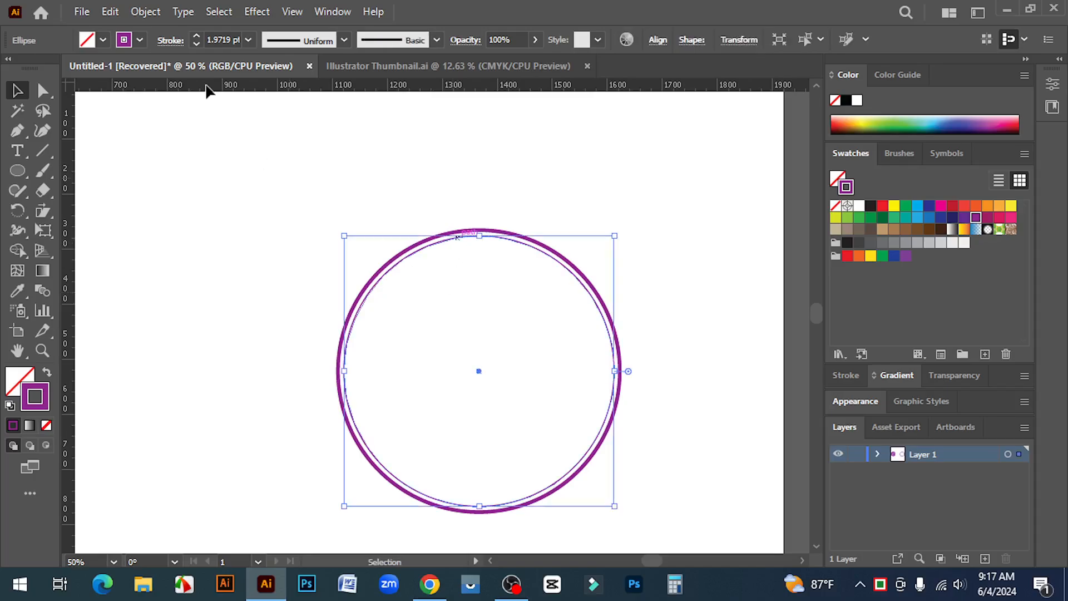
left_click(196, 37)
left_click(165, 145)
scroll(208, 198, "down", 2)
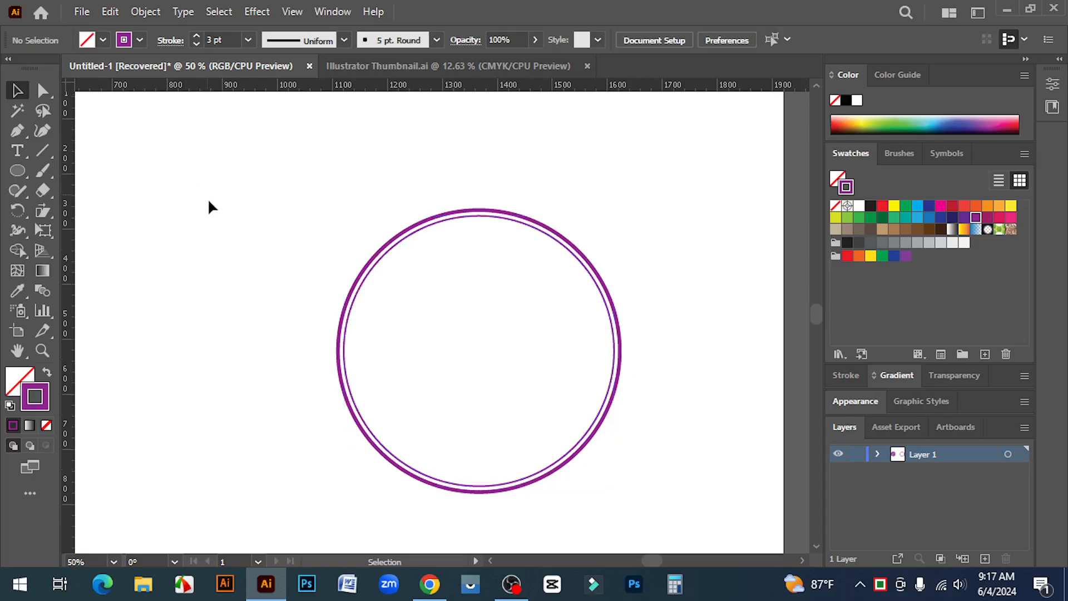
Duplicate the outer ring concentrically and scale the copy to roughly the size of the reference seal's centre circle, leaving it deselected
key("ctrl+minus")
left_click_drag(207, 386, 298, 379)
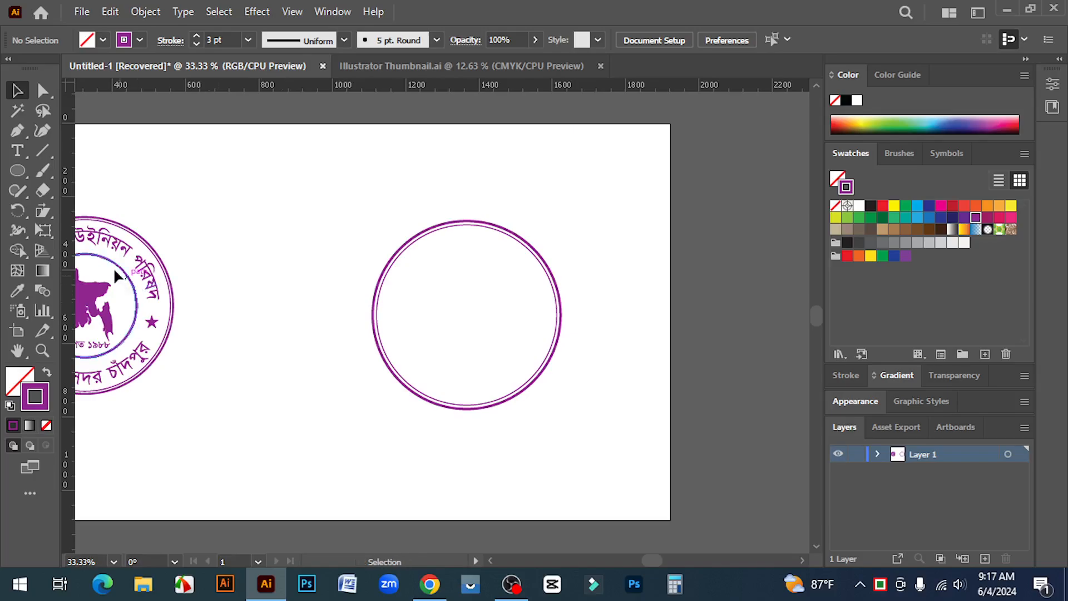
left_click(25, 351)
left_click_drag(201, 420, 282, 422)
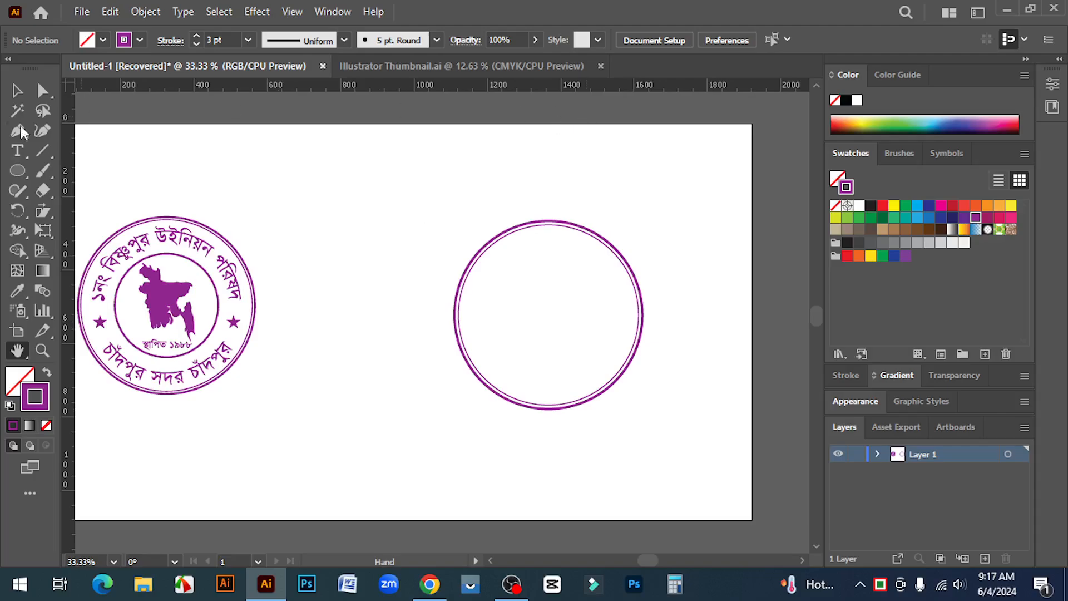
left_click(17, 91)
left_click(527, 223)
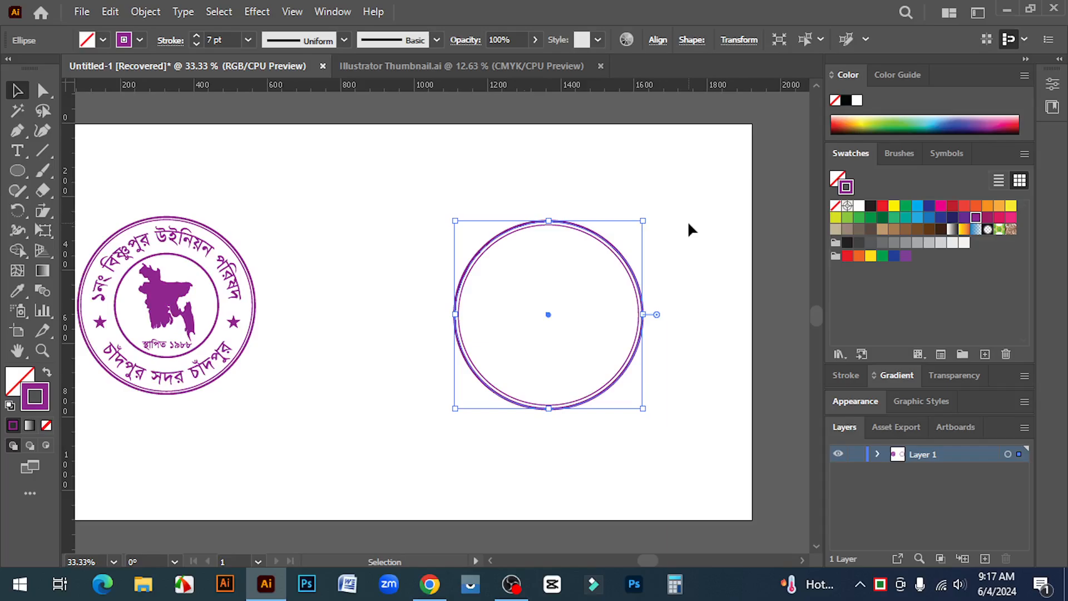
key("ctrl")
left_click_drag(643, 221, 617, 267)
left_click(679, 365)
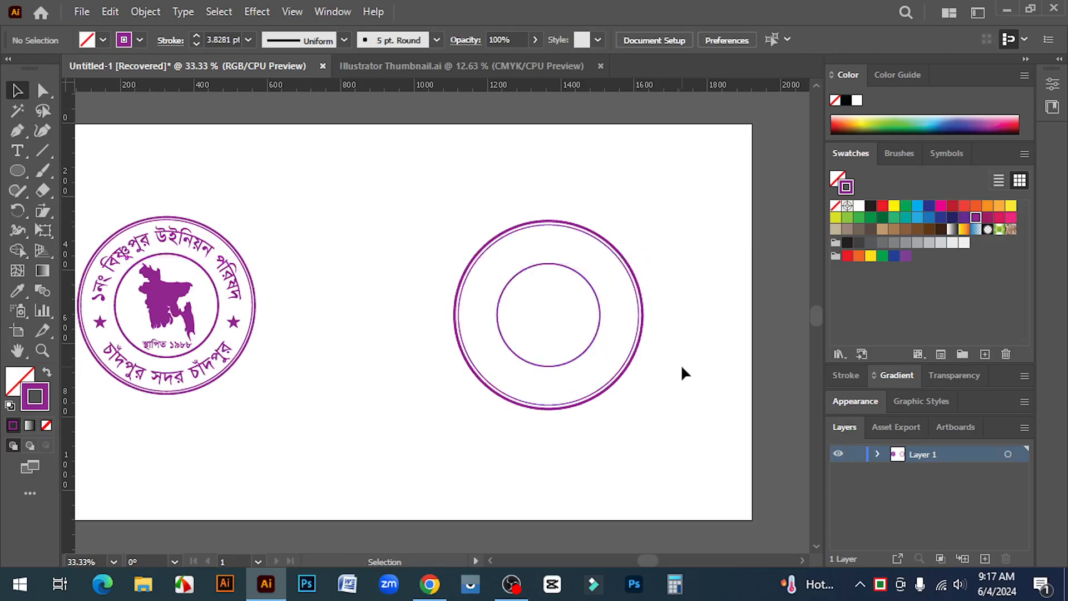
Try to move the thin 3 pt ring into the empty area between the two seals, and undo the move
key("ctrl+space")
left_click(532, 326)
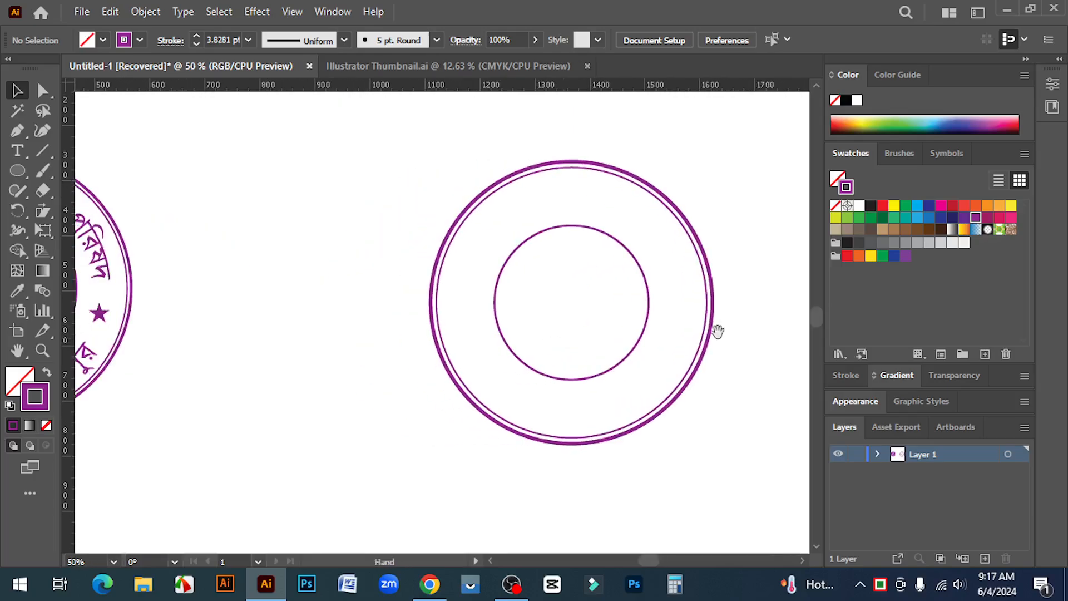
key("ctrl+minus")
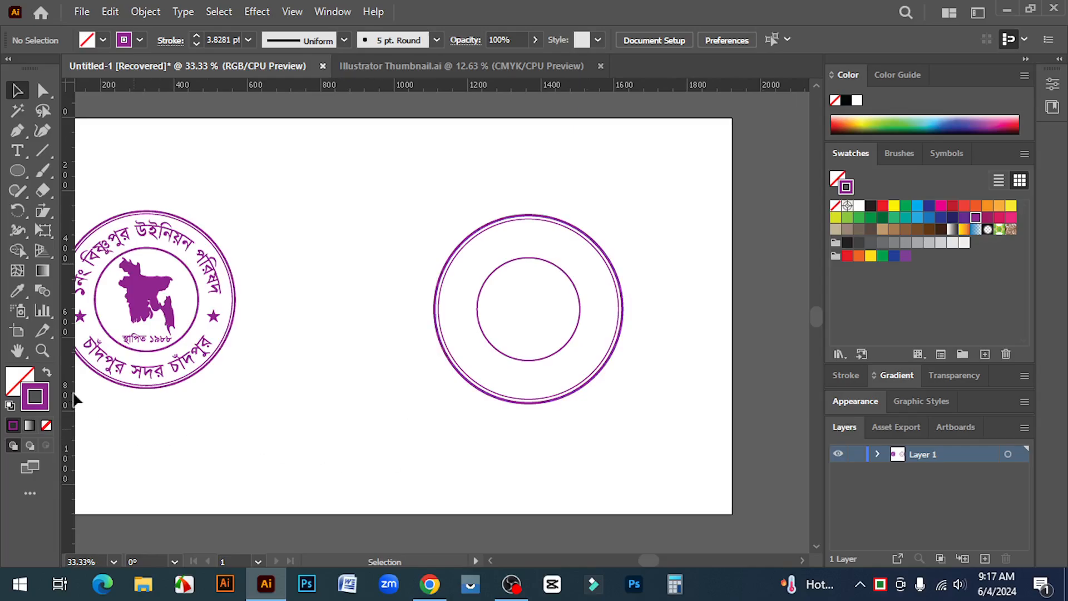
left_click(18, 349)
left_click_drag(318, 435, 358, 425)
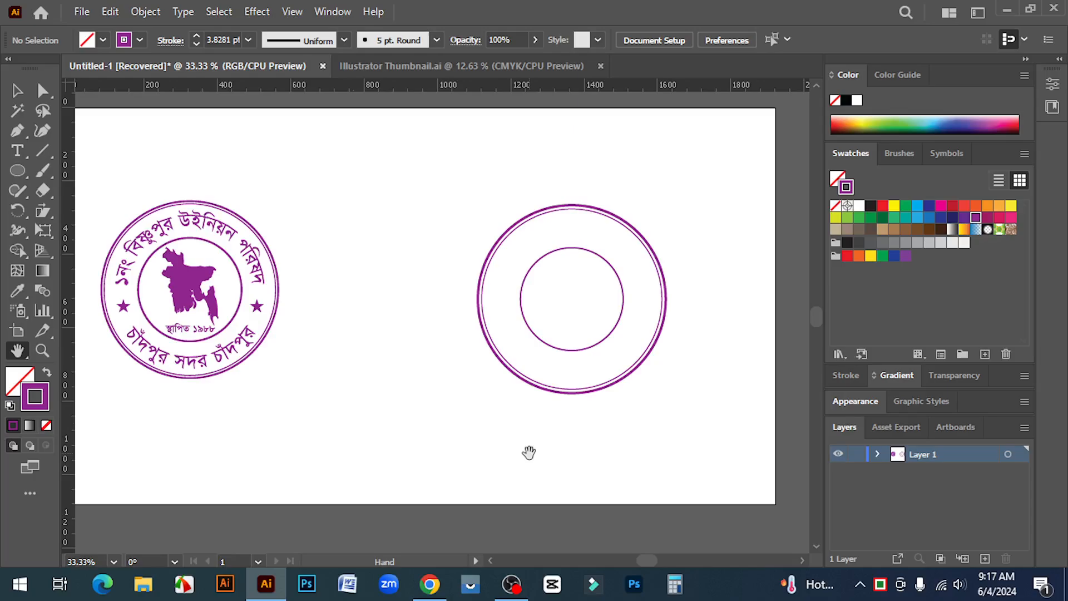
left_click(17, 90)
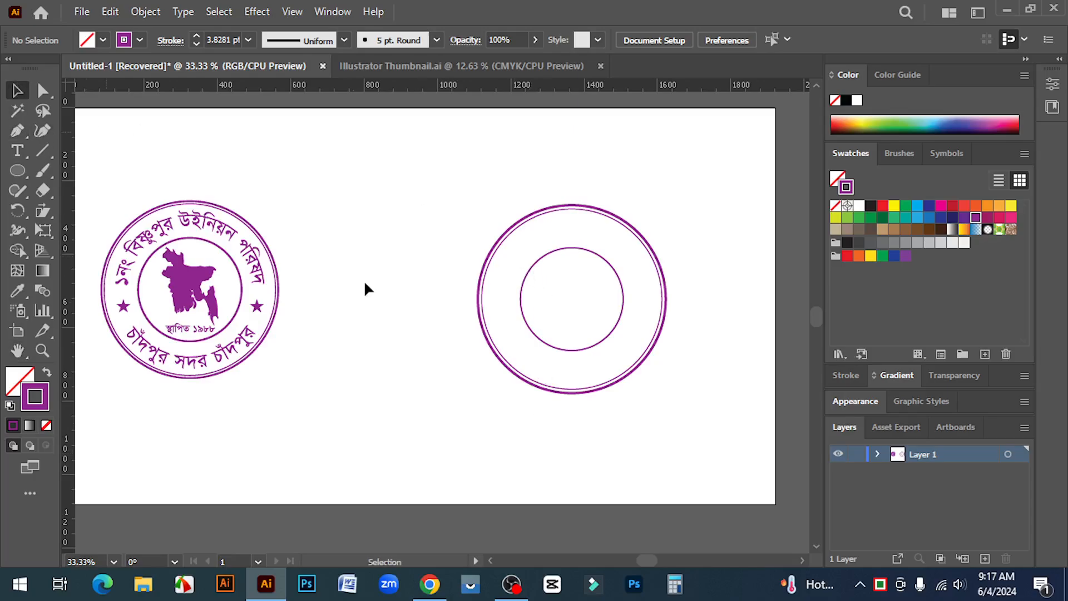
left_click(537, 214)
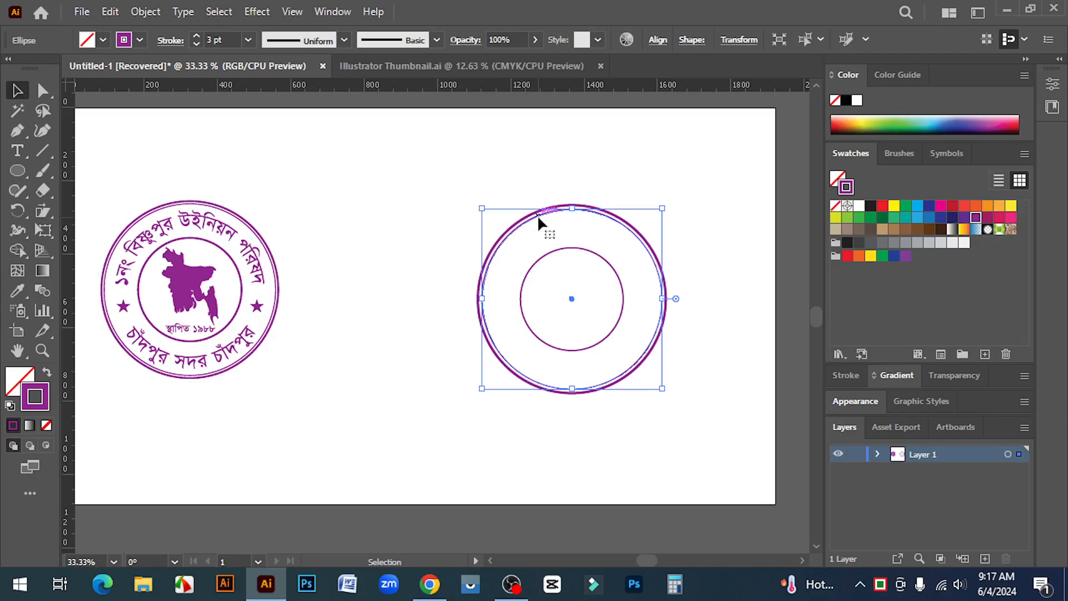
left_click_drag(537, 214, 330, 342)
key("ctrl")
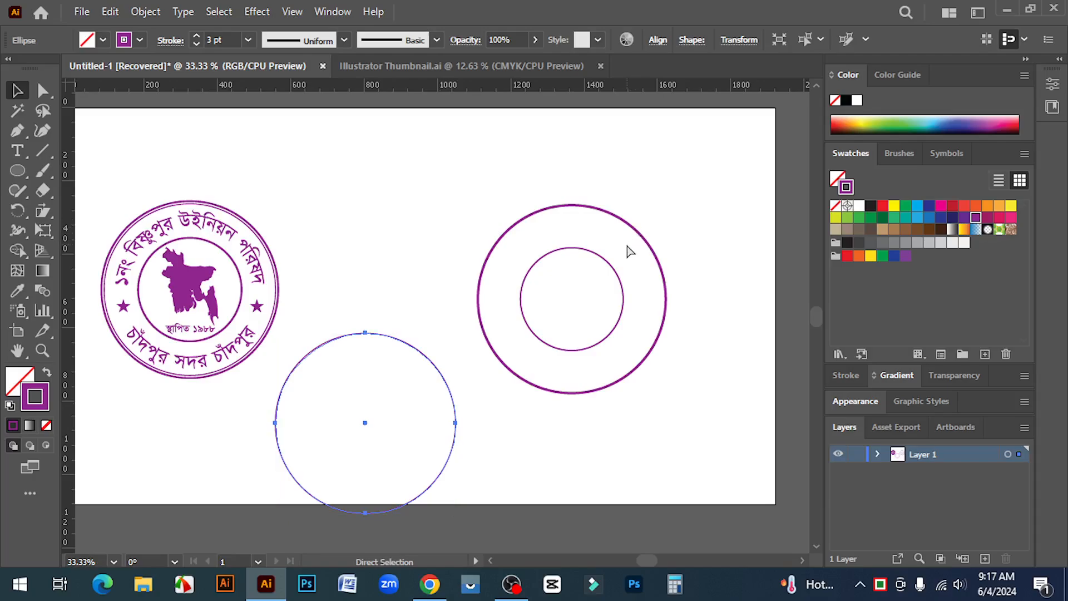
key("ctrl+z")
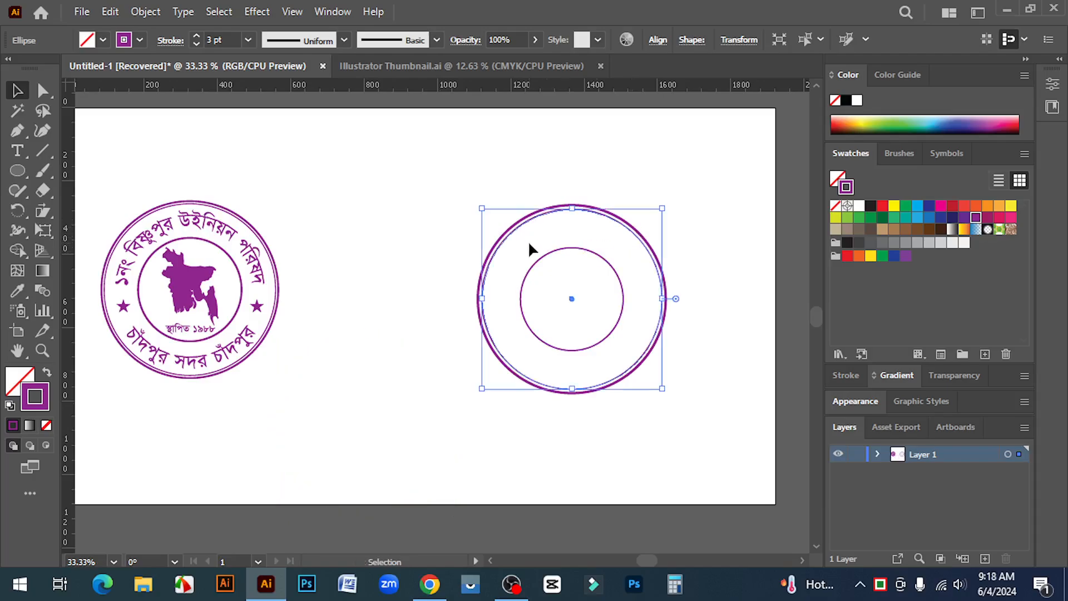
Place a duplicate of the thin 3 pt ring in the empty area between the seals and scale it down about its centre
left_click_drag(518, 234, 306, 364)
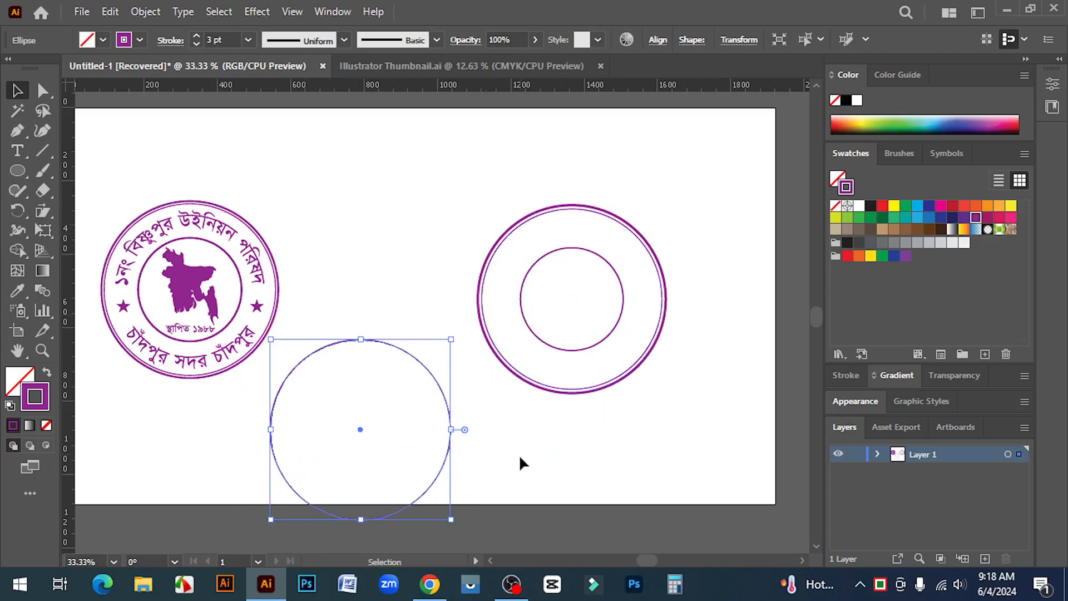
left_click_drag(523, 452, 568, 473)
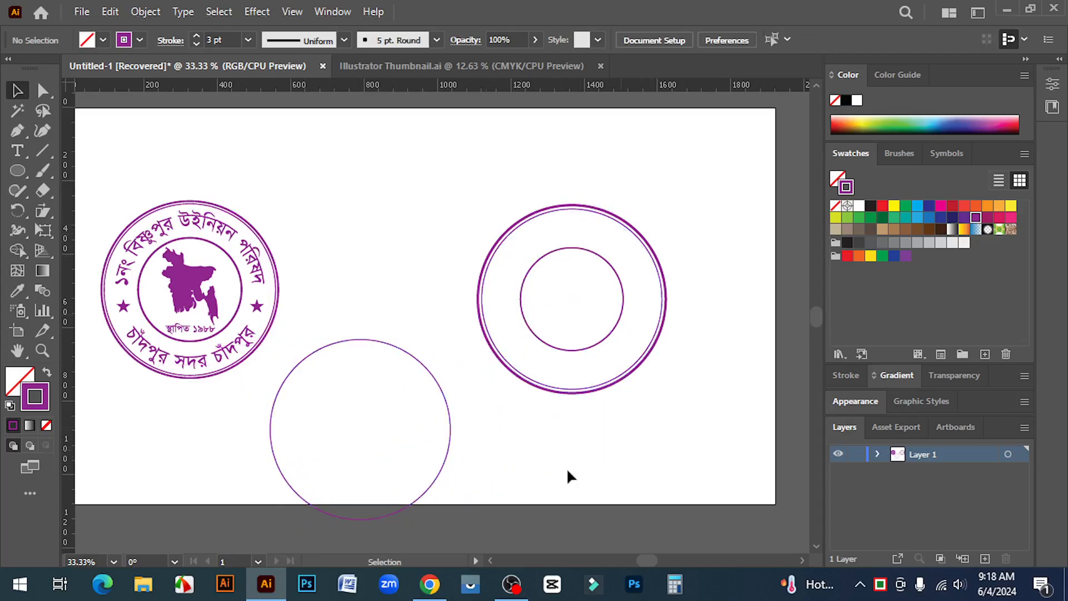
left_click(442, 472)
left_click_drag(451, 521, 435, 504)
left_click_drag(407, 367, 413, 359)
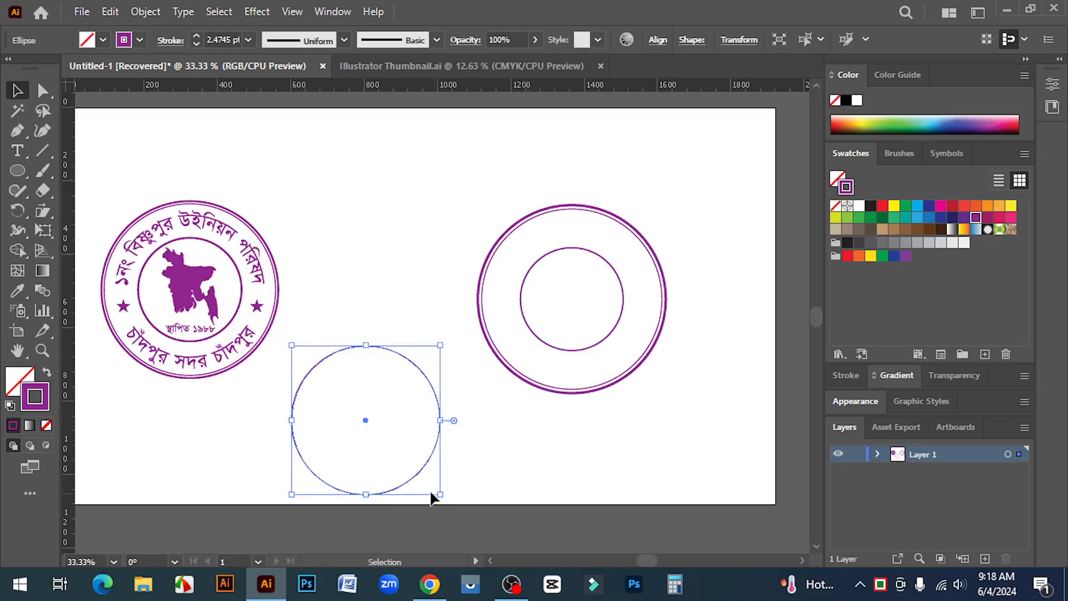
Convert the scaled-down circle between the two seals into a path for type, starting the text at its leftmost point
left_click(382, 414, "ctrl")
left_click_drag(452, 310, 562, 402)
left_click_drag(573, 321, 578, 281)
left_click(597, 217)
left_click(572, 282)
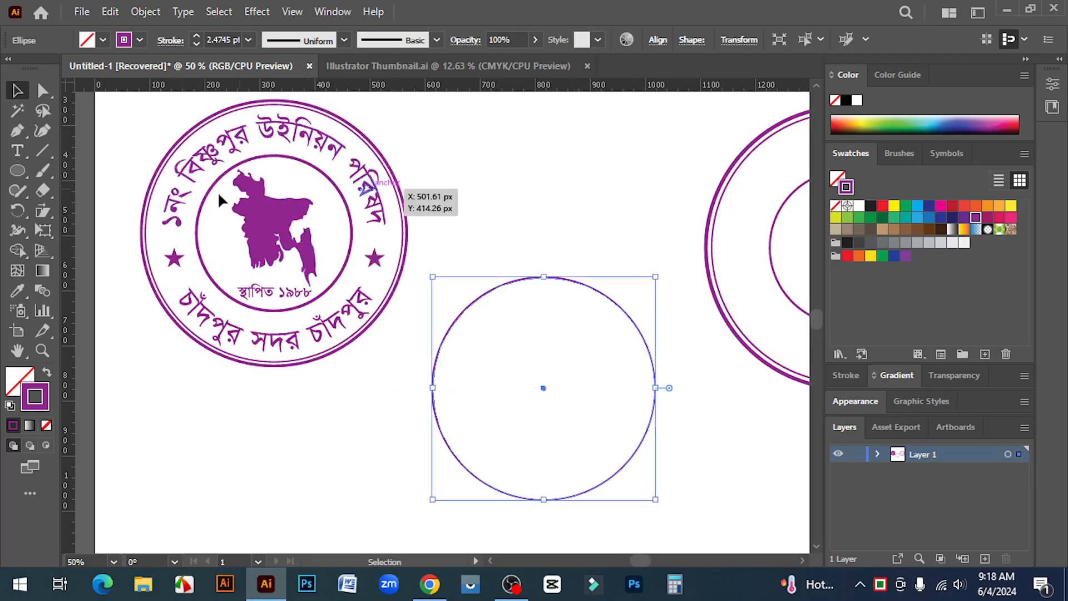
left_click(17, 151)
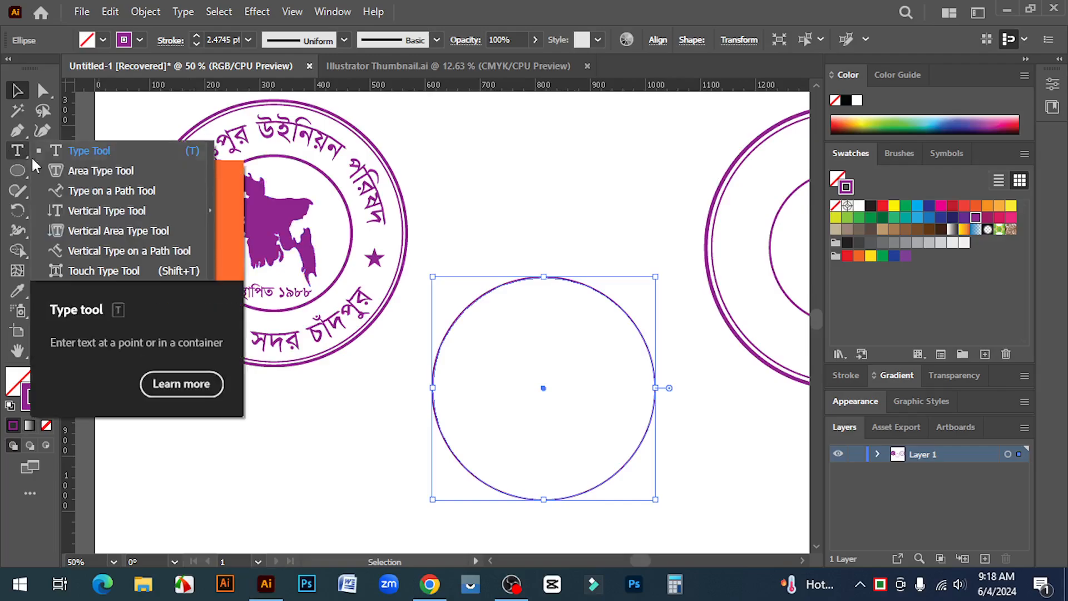
left_click(136, 190)
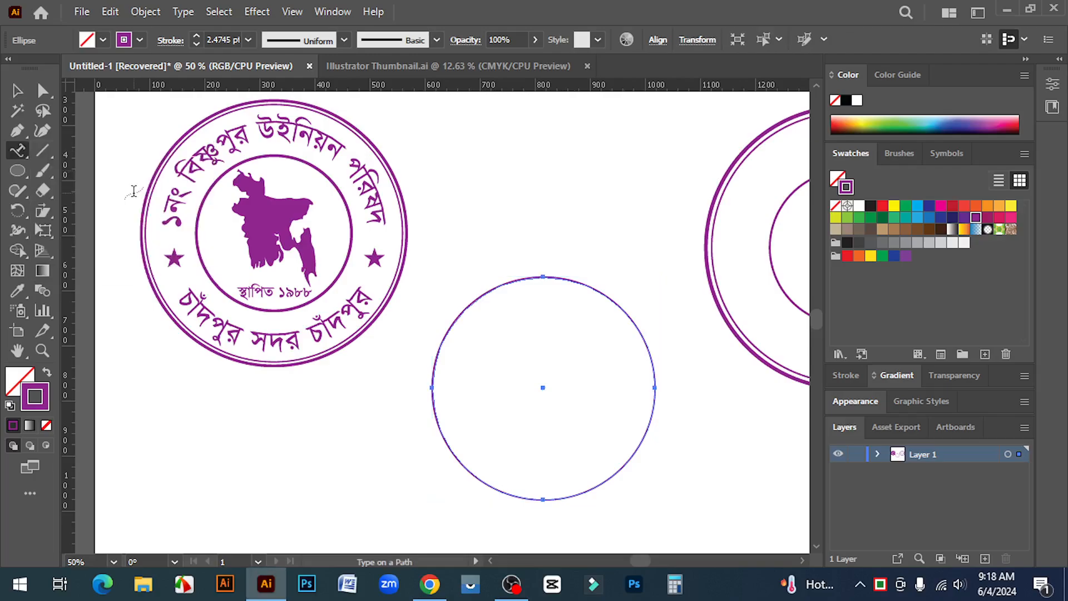
left_click(432, 383)
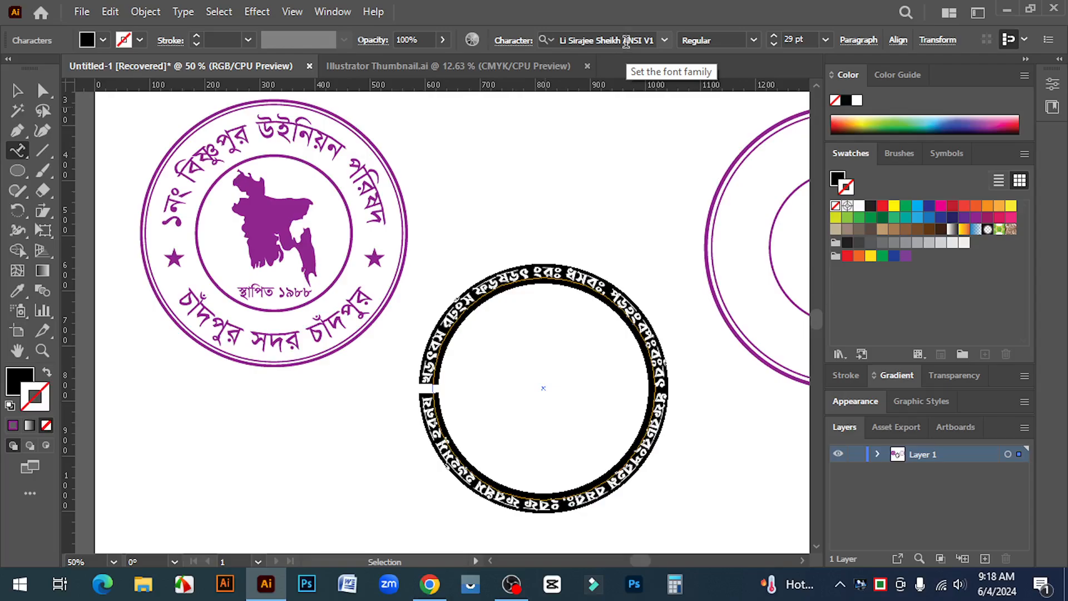
Set the font of the circle's path text to SutonnyMJ
left_click(626, 40)
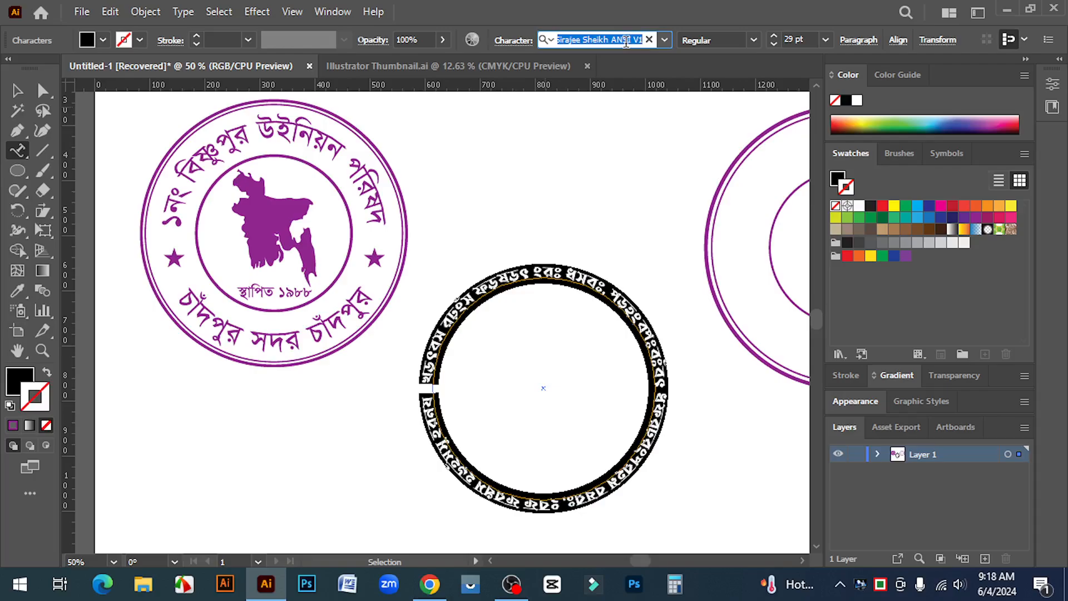
key("BackSpace")
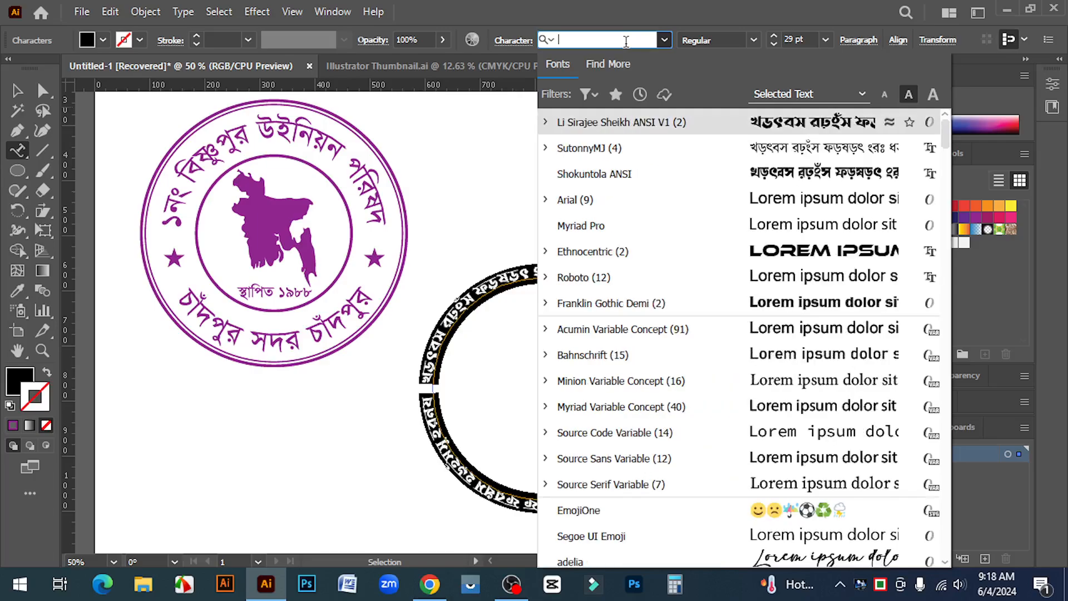
type("suto")
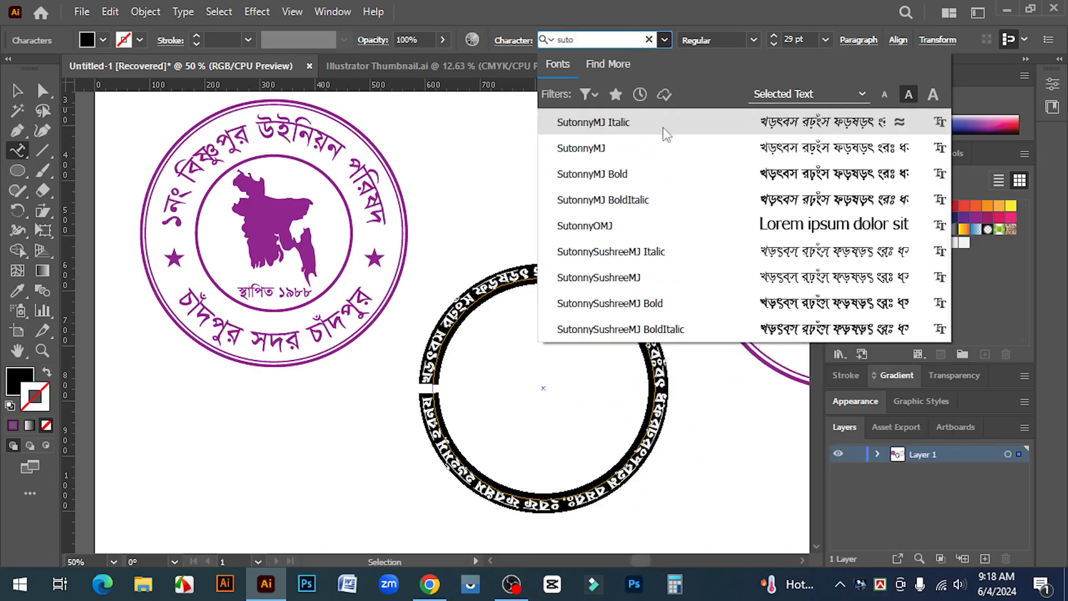
left_click(632, 157)
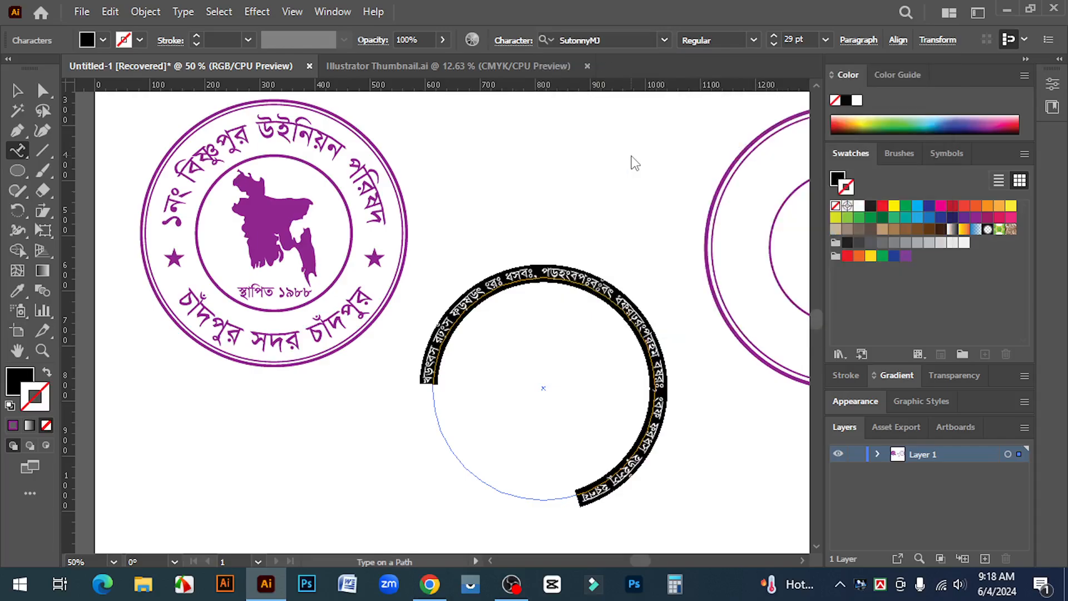
Replace the placeholder text on the circle with the Bangla line "১নং বিষ্ণুপুর ইউনিয়ন পরিষদ"
key("ctrl+alt+b")
key("ctrl+z")
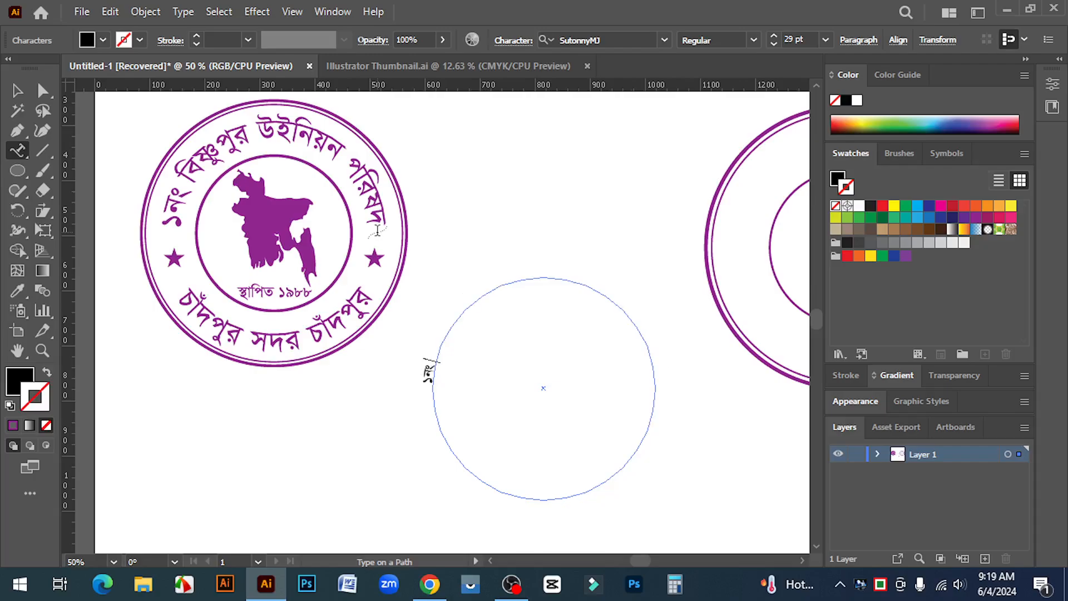
type("বষ্ণপুর ইউনিয়ন")
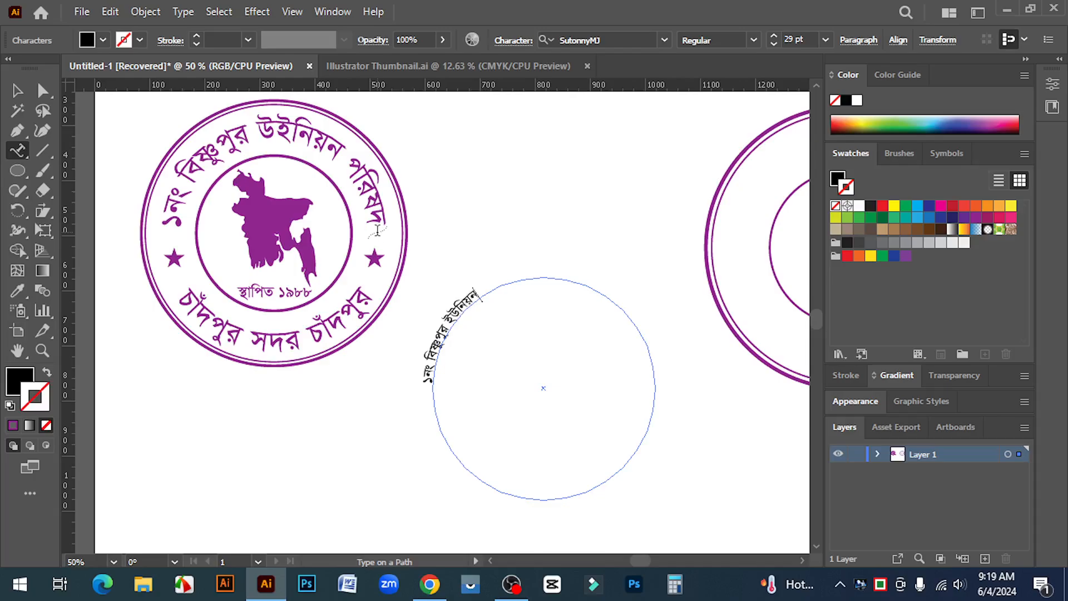
type(" পিরষদ")
Try to enlarge the curved Bangla text to 38 pt
left_click_drag(512, 278, 425, 384)
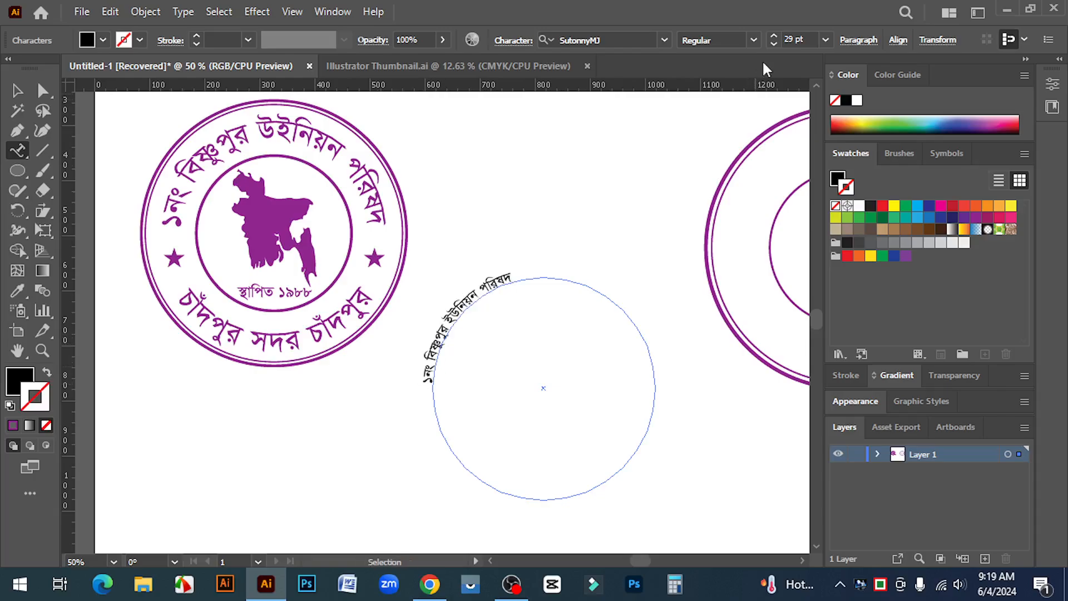
left_click(773, 36)
left_click(773, 36)
left_click(773, 36)
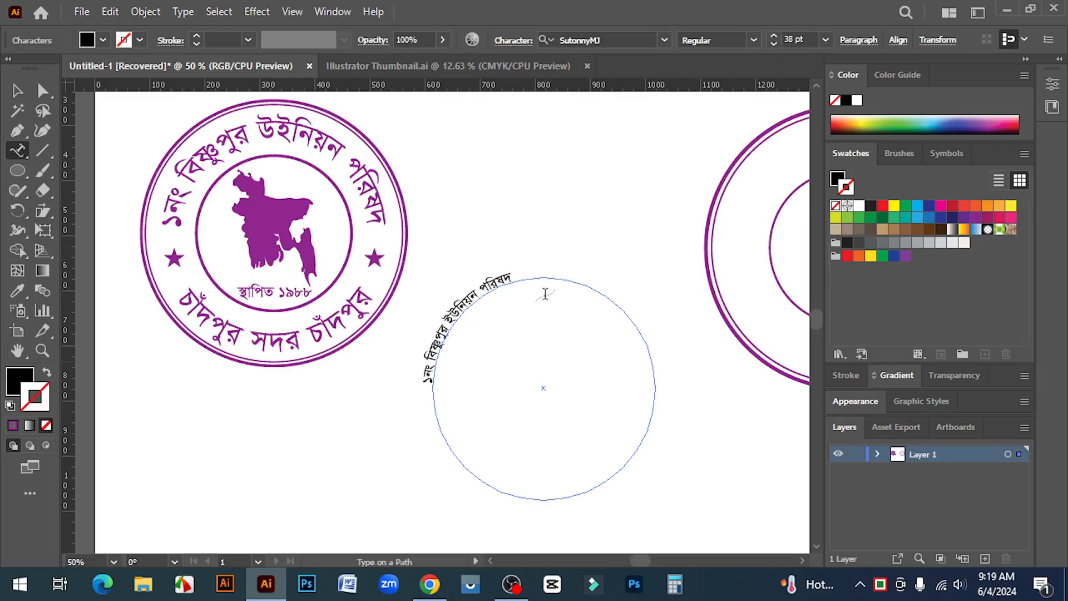
left_click(503, 286)
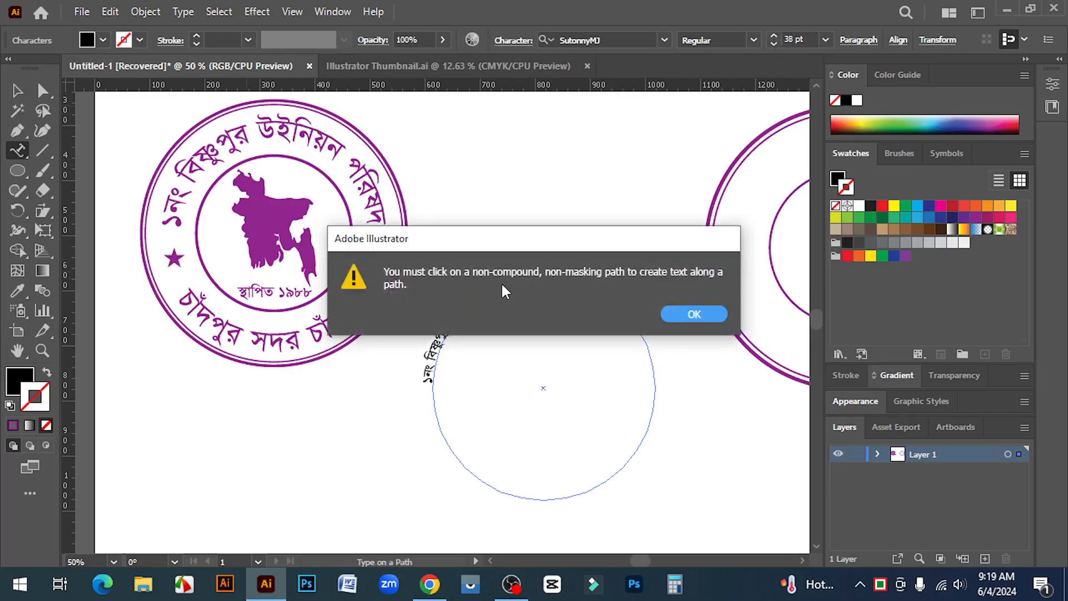
left_click(681, 314)
Set the whole curved Bangla text to 75 pt so it spans the circle's upper half, and deselect it
left_click_drag(510, 278, 427, 382)
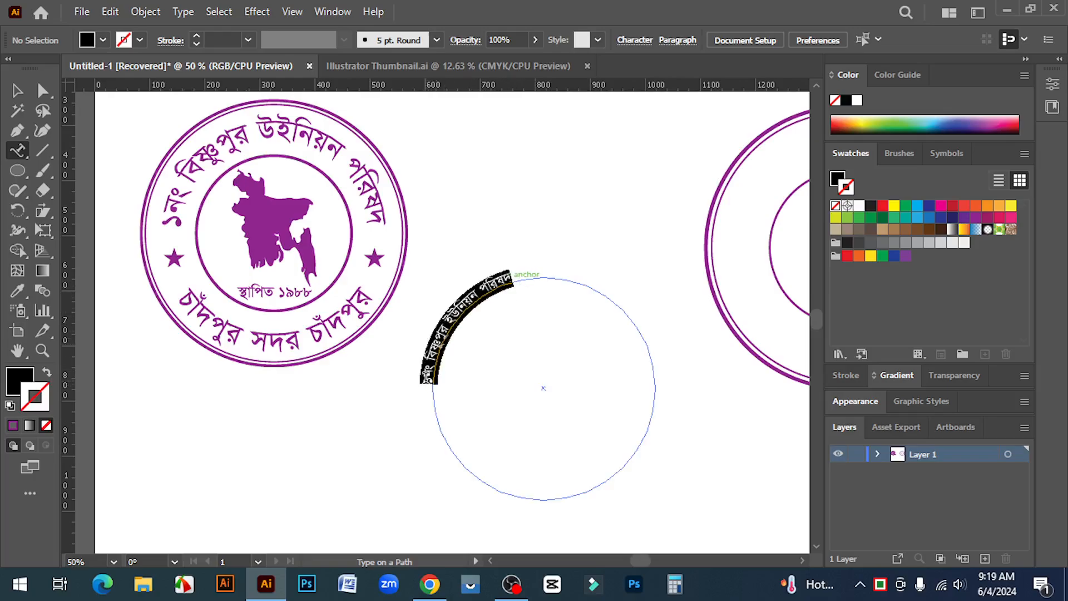
left_click(772, 35)
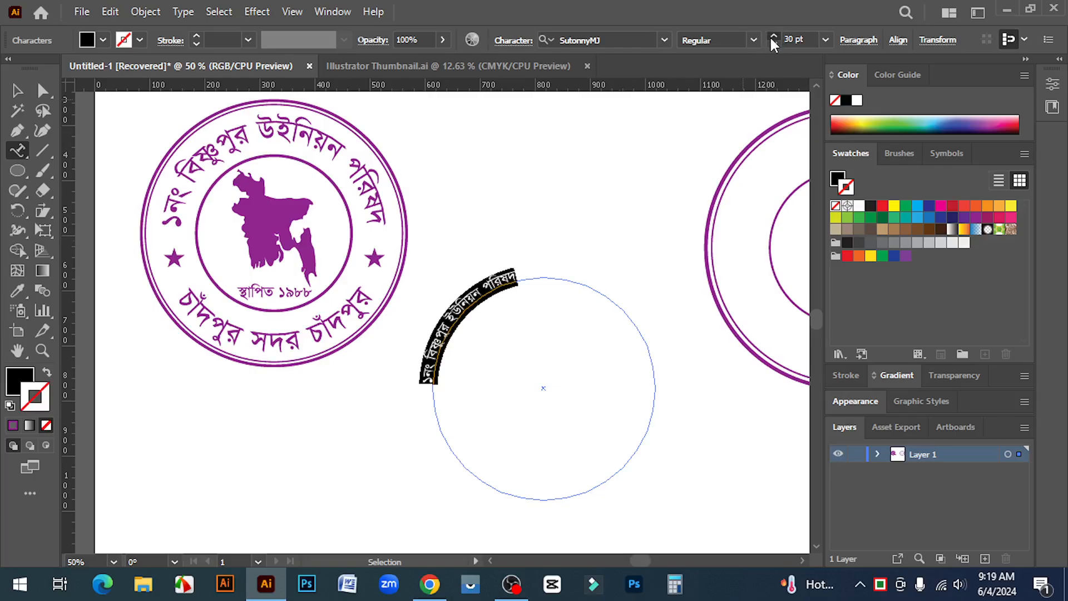
left_click(771, 35)
left_click(771, 36)
left_click(772, 35)
left_click(771, 35)
left_click(772, 35)
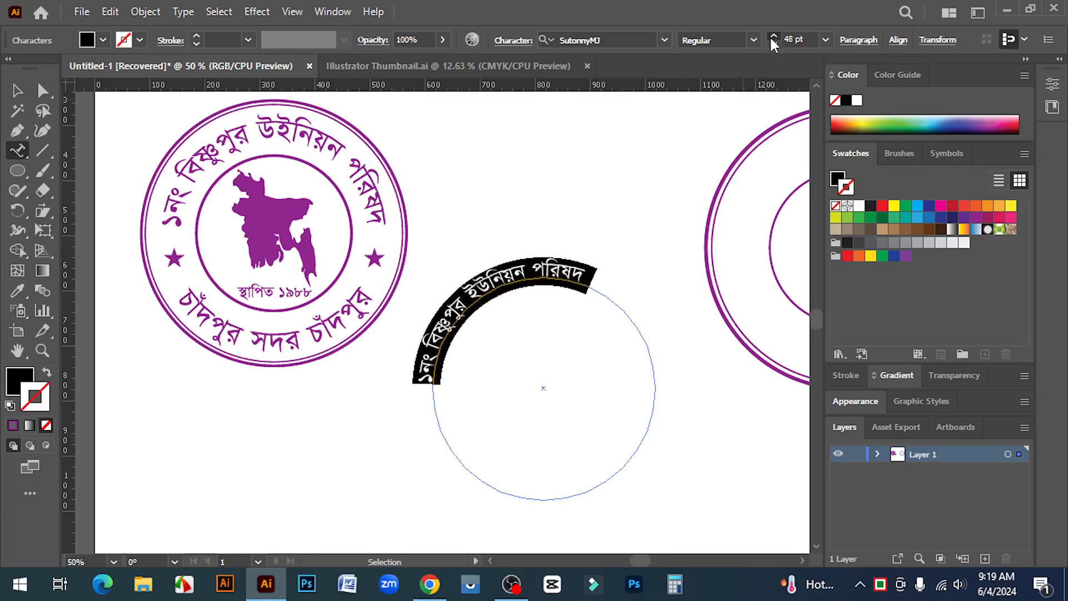
left_click(772, 35)
left_click(772, 35)
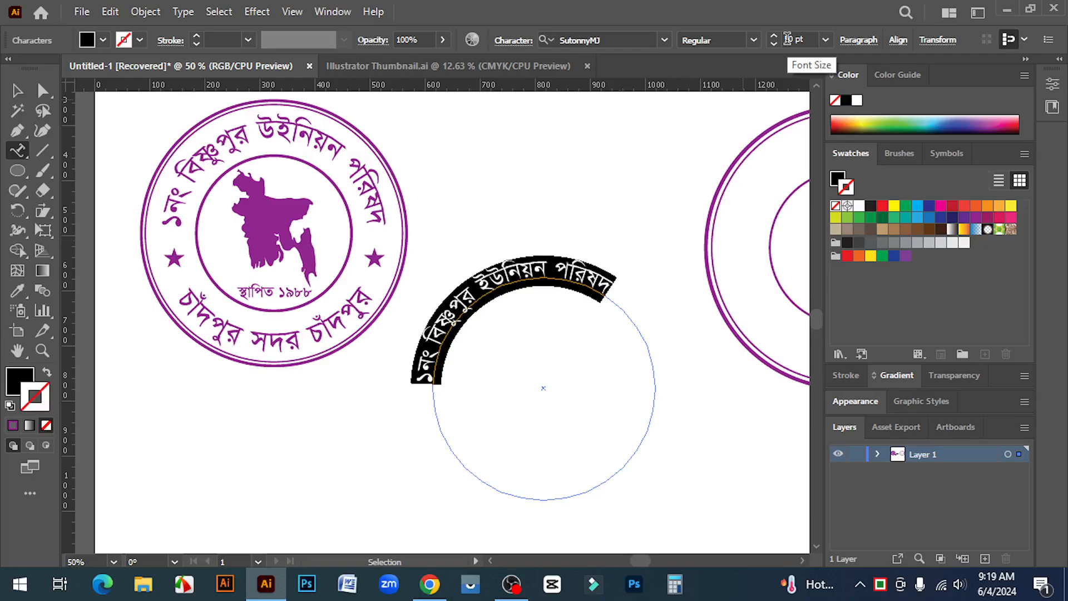
left_click(771, 35)
left_click(771, 35)
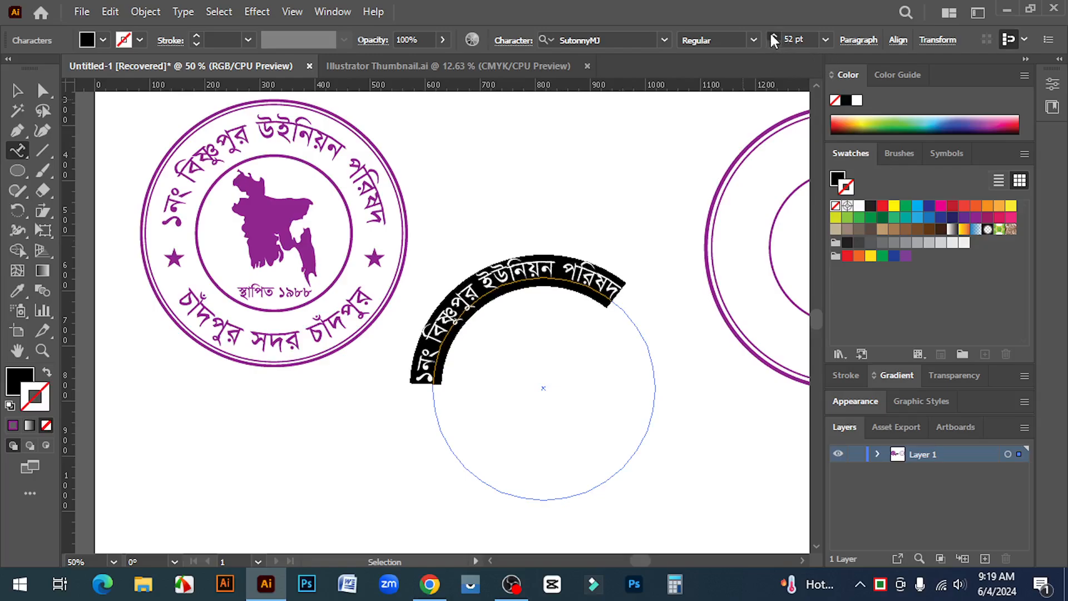
left_click(772, 36)
left_click(772, 35)
left_click(772, 35)
left_click(772, 35)
left_click(772, 35)
left_click(772, 35)
left_click(772, 35)
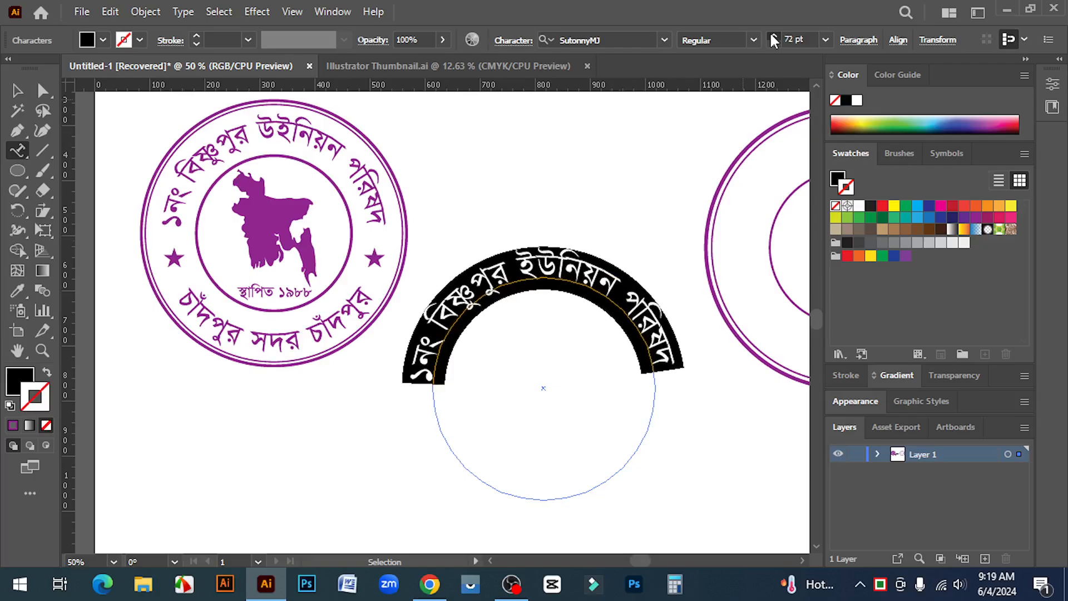
left_click(772, 35)
left_click(772, 35)
left_click(772, 35)
left_click(772, 35)
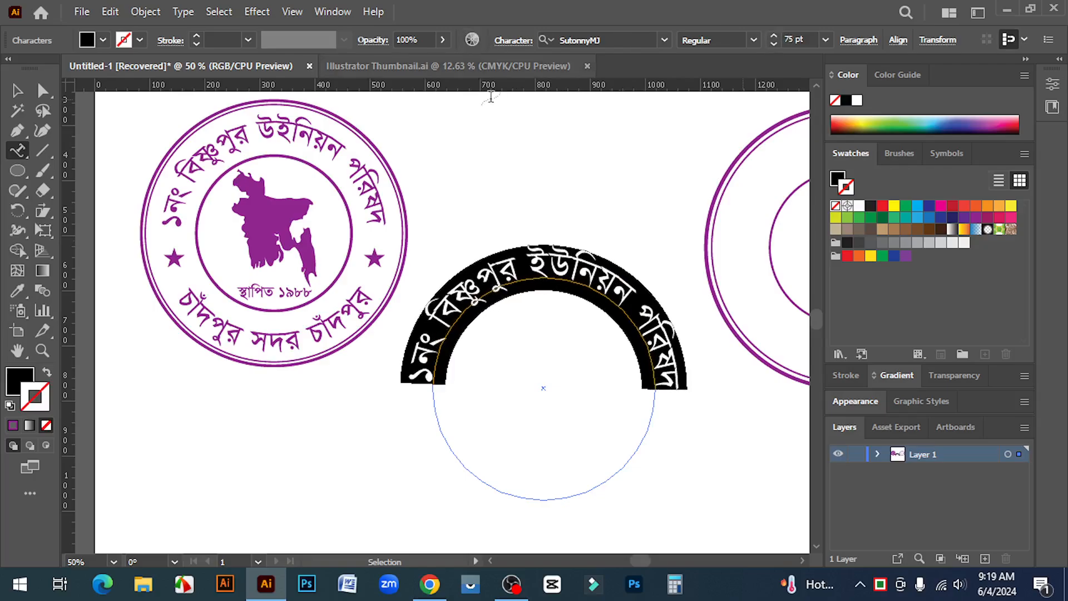
left_click(17, 92)
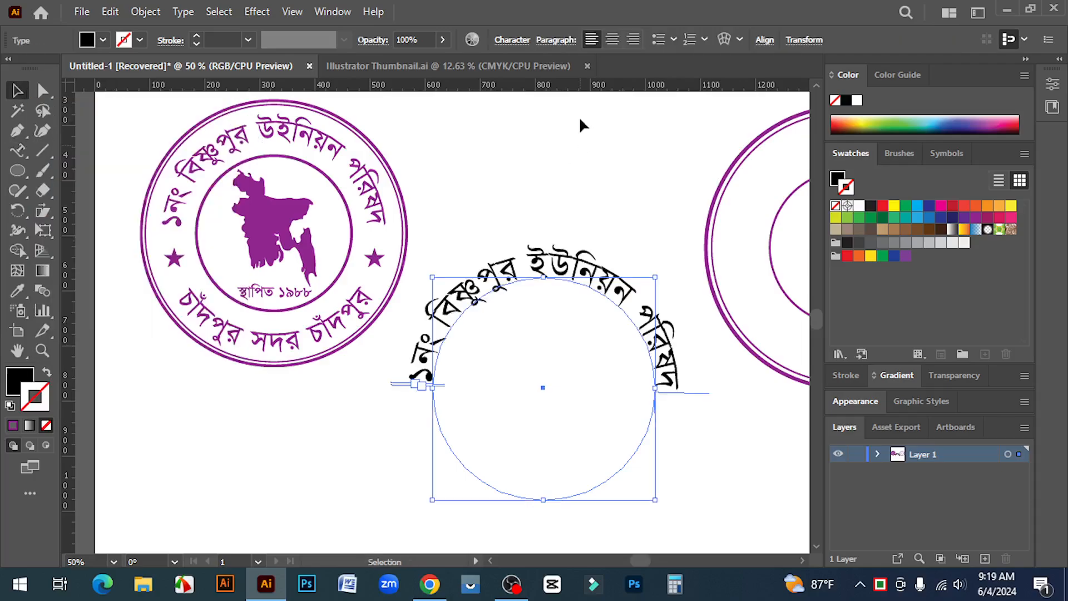
left_click(570, 108)
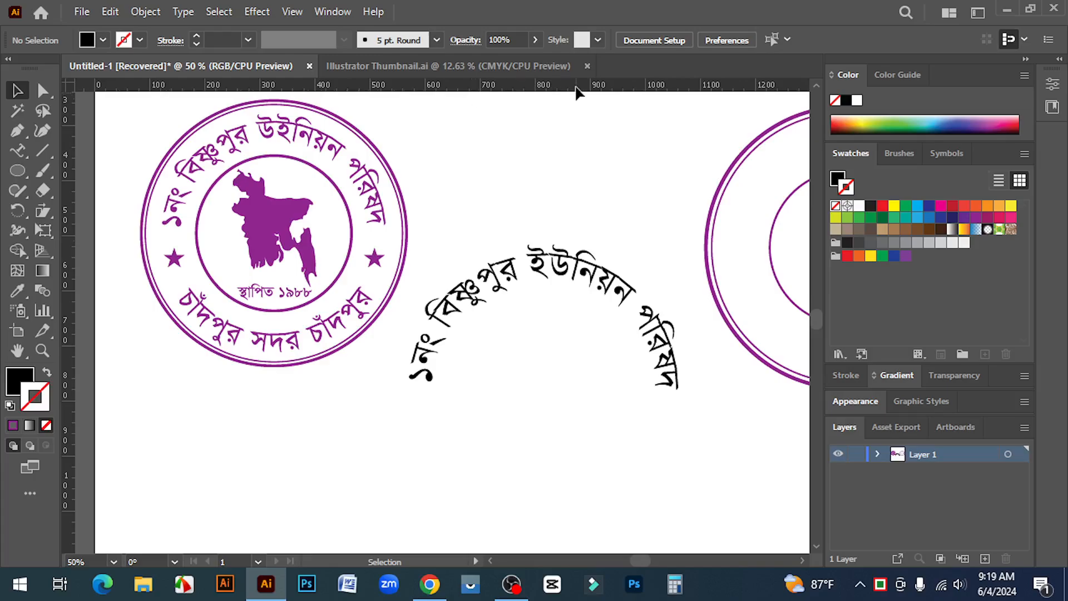
Place a horizontal guide at the start of the curved text and set the text to 73 pt so both ends align
left_click_drag(576, 89, 431, 378)
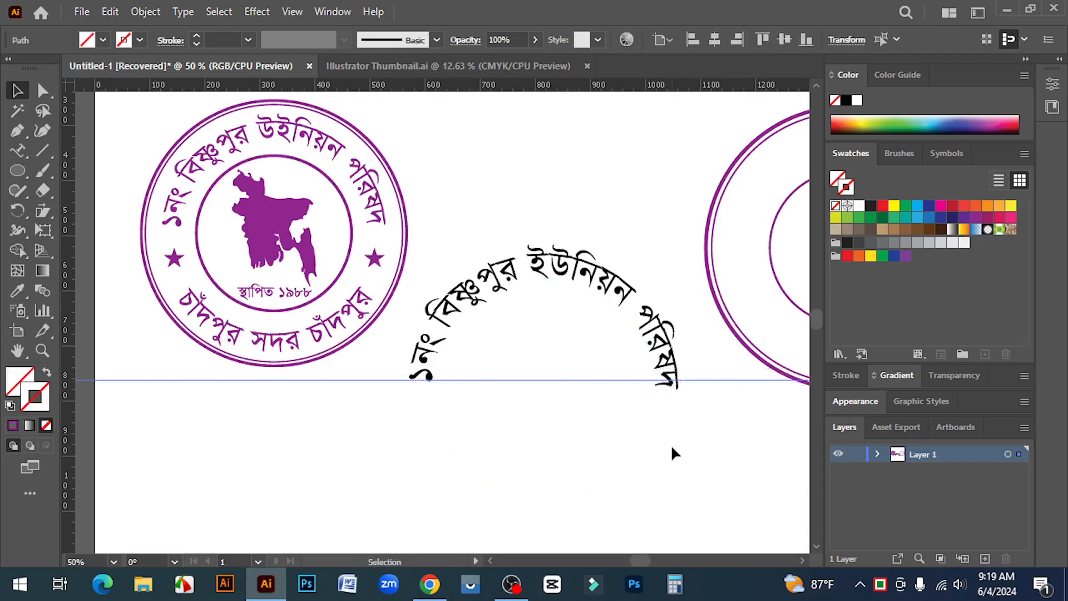
left_click(651, 319)
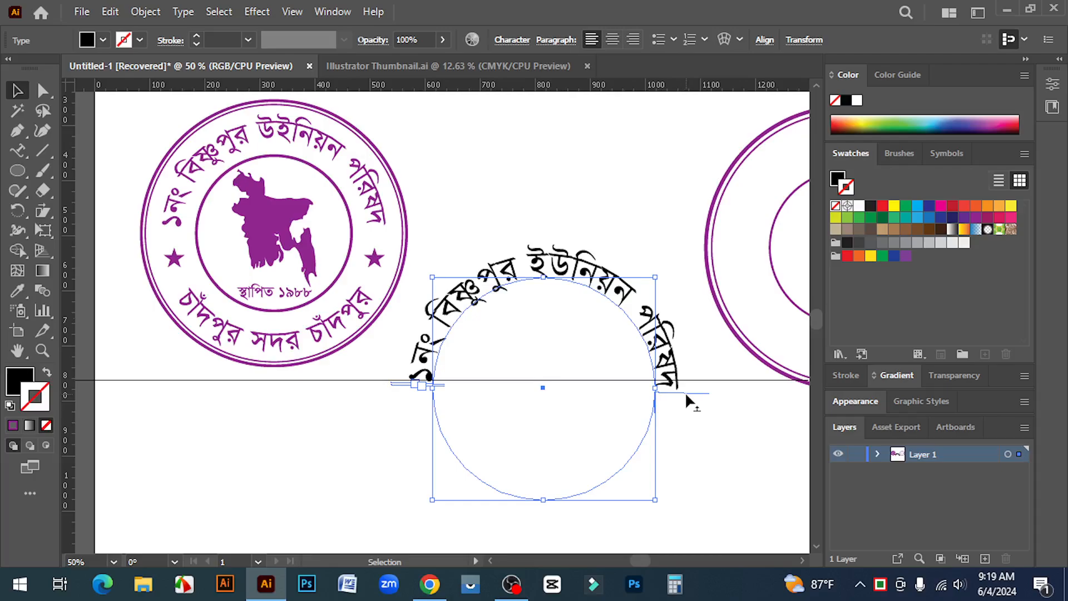
left_click(17, 150)
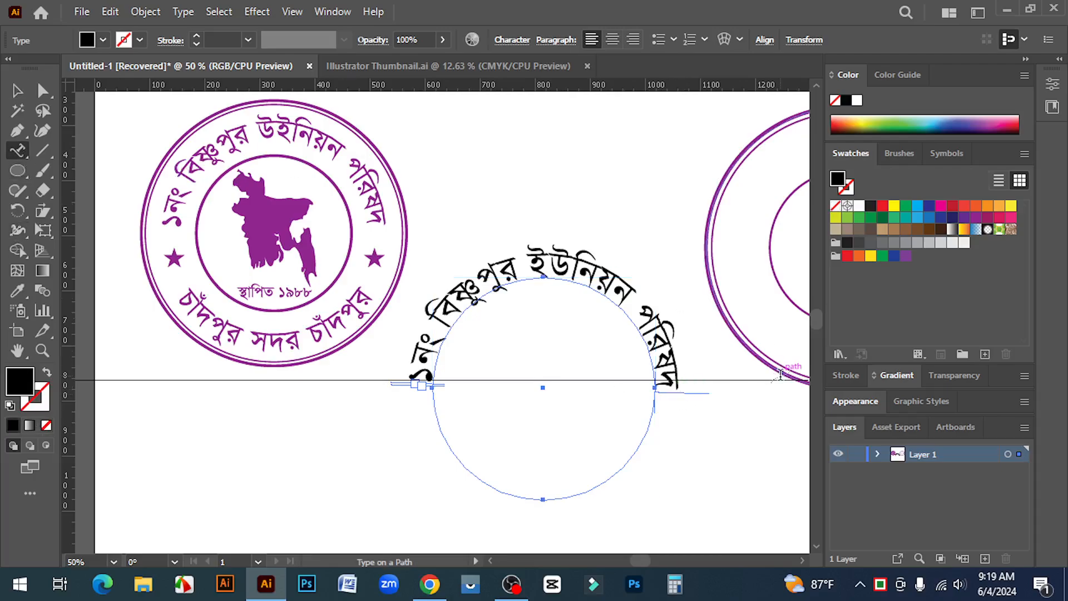
left_click_drag(676, 382, 416, 372)
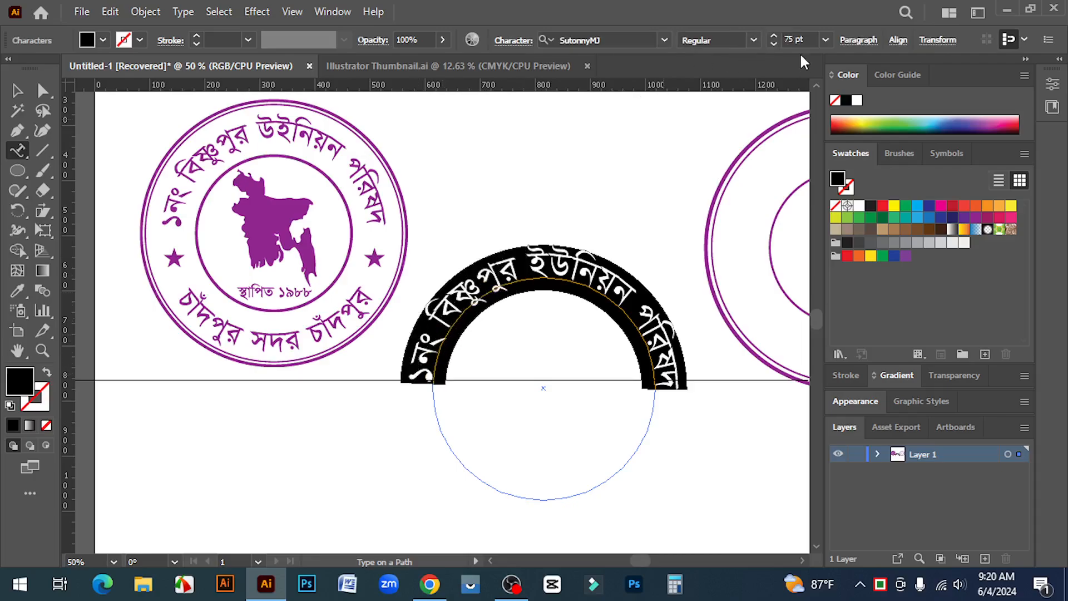
left_click(773, 44)
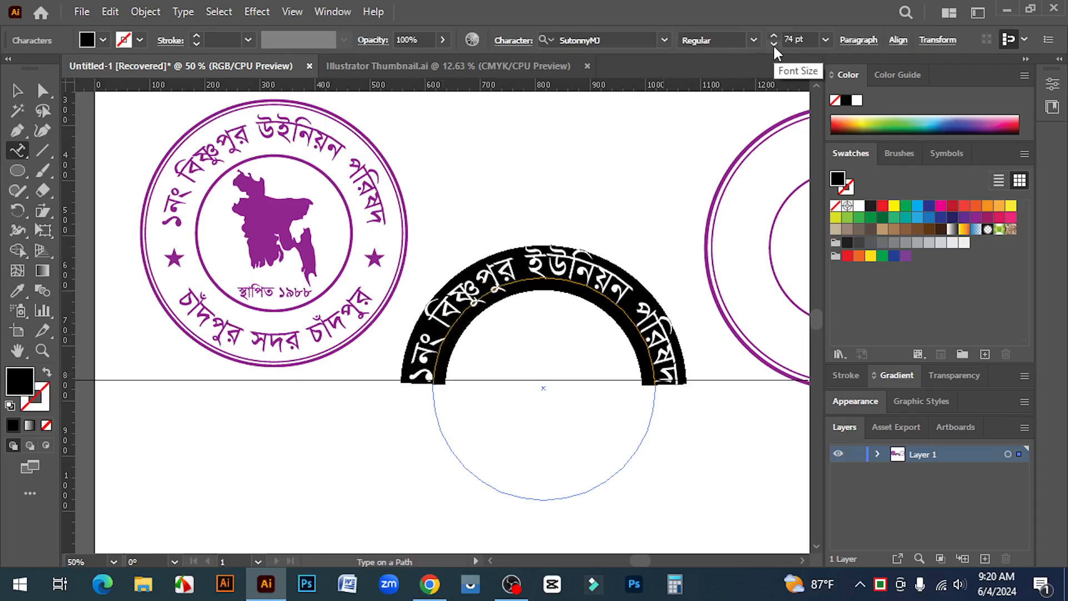
left_click(773, 45)
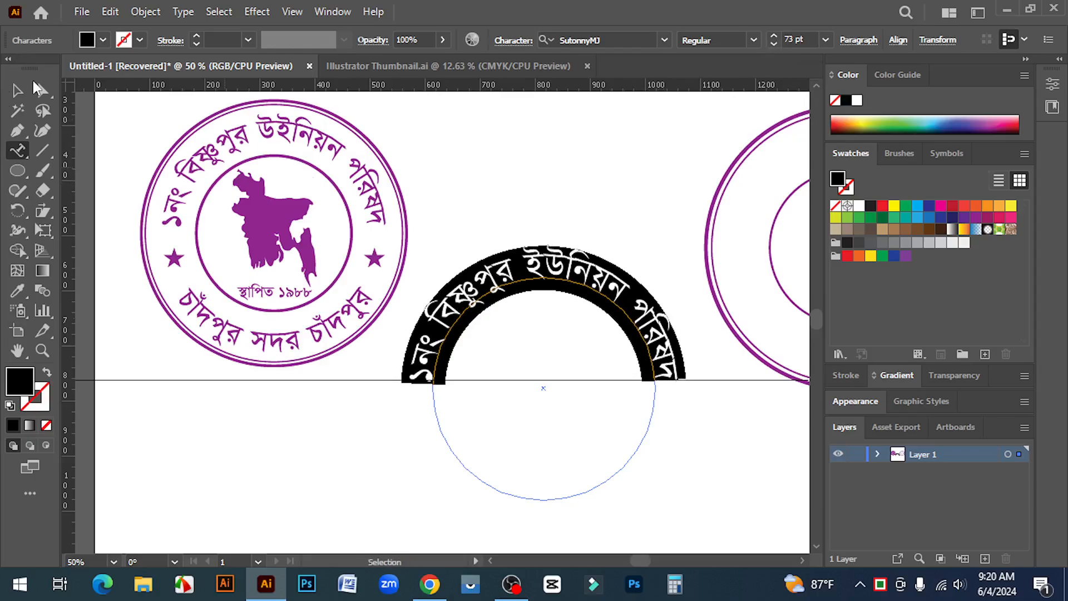
left_click(18, 90)
left_click(667, 201)
Place a duplicate of the curved path text below the artboard, under the original
scroll(612, 285, "down", 2)
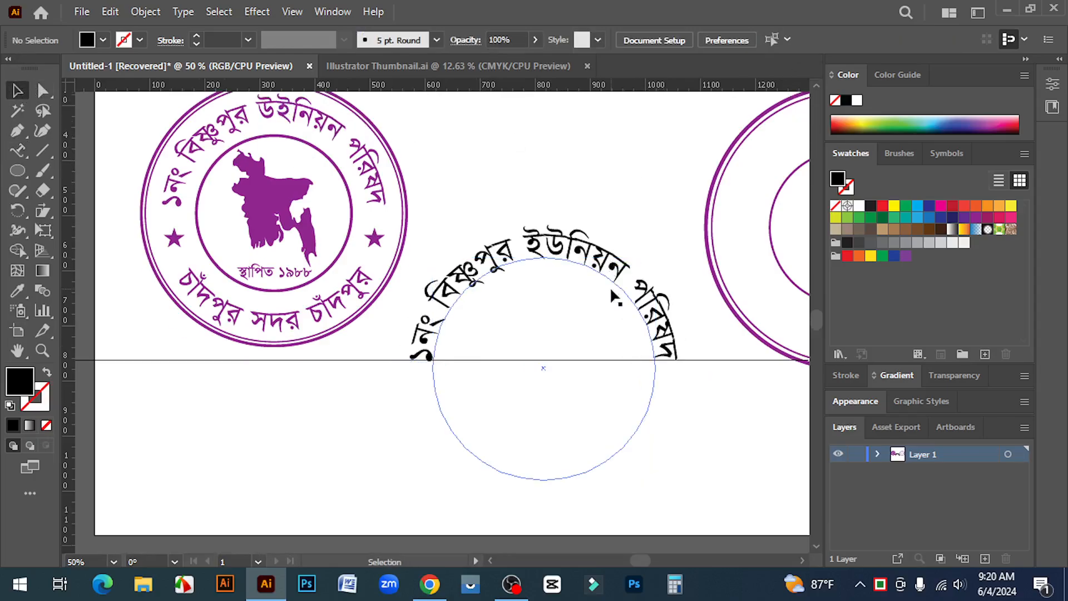
key("ctrl+minus")
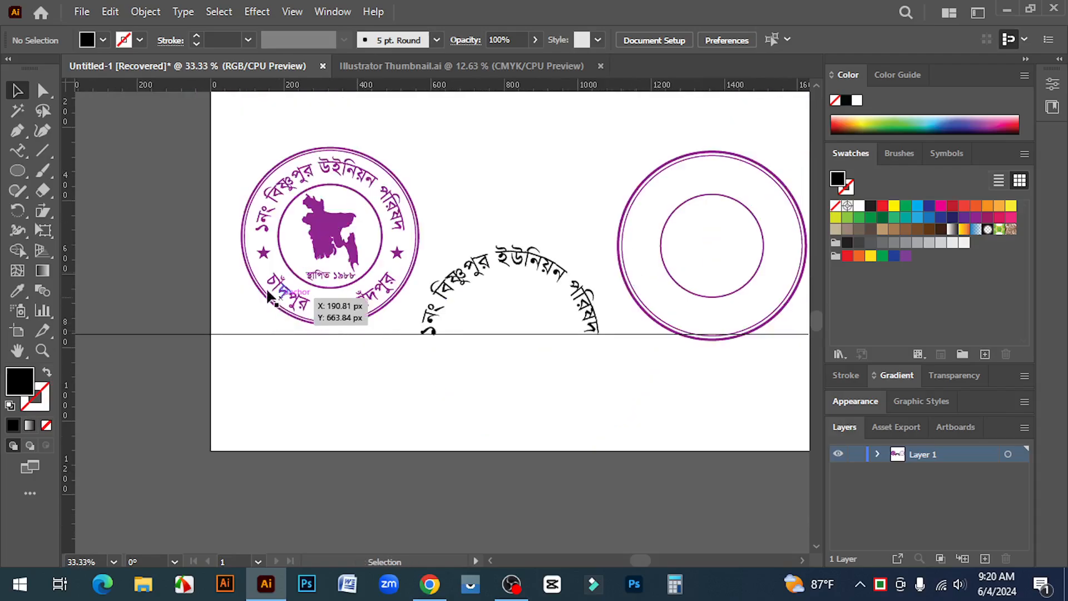
scroll(539, 361, "down", 2)
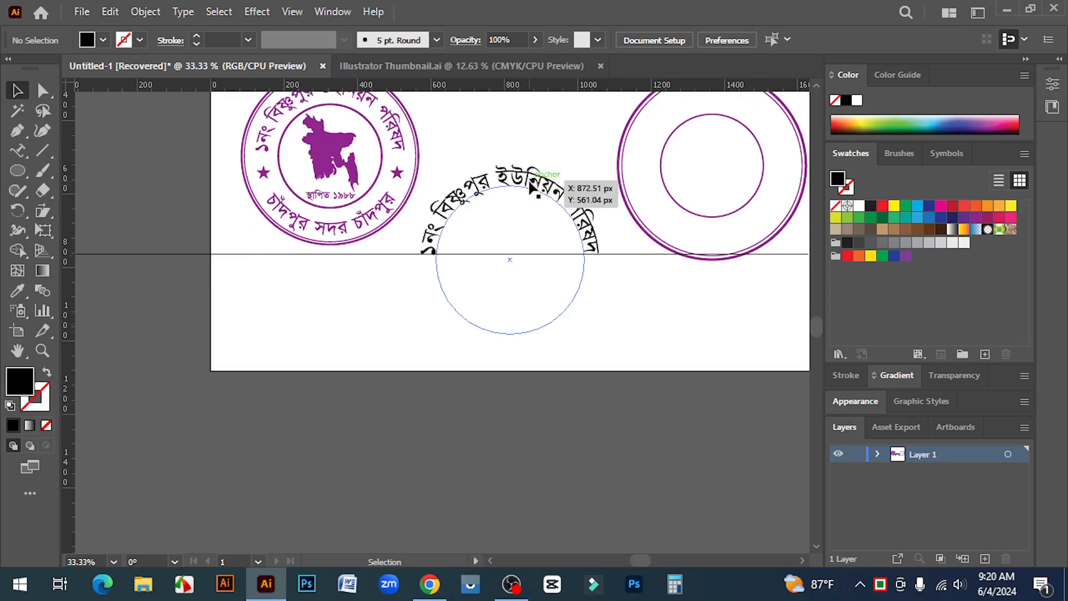
left_click_drag(533, 189, 671, 397)
scroll(673, 375, "down", 3)
scroll(673, 372, "up", 2)
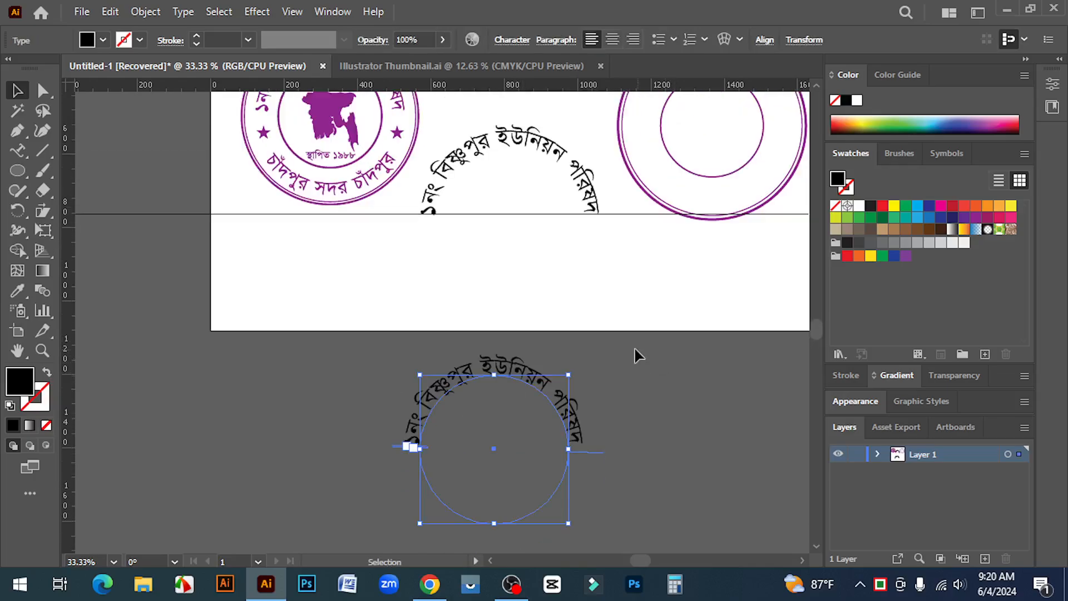
Try the seal's purple as the duplicated curved text's fill, set the fill to black instead, and keep the duplicate selected
left_click(975, 217)
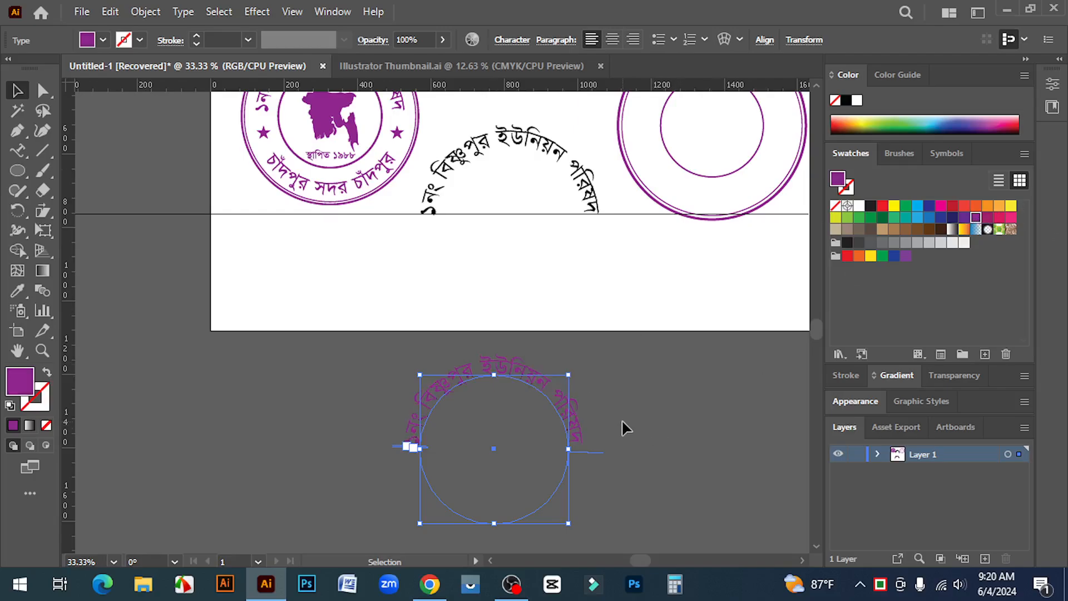
left_click(870, 206)
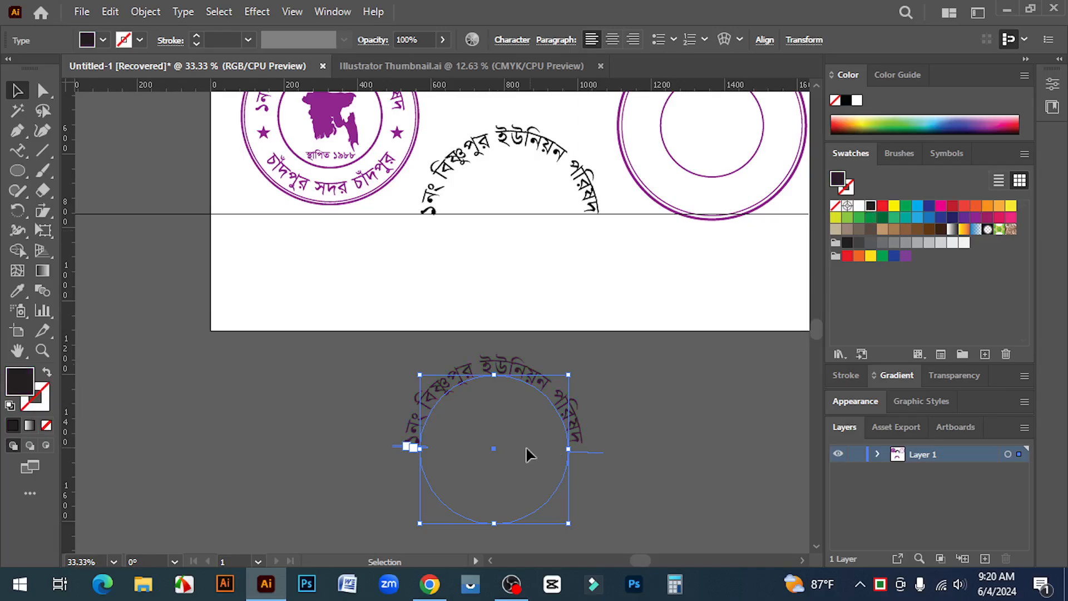
left_click(645, 384)
left_click(528, 373)
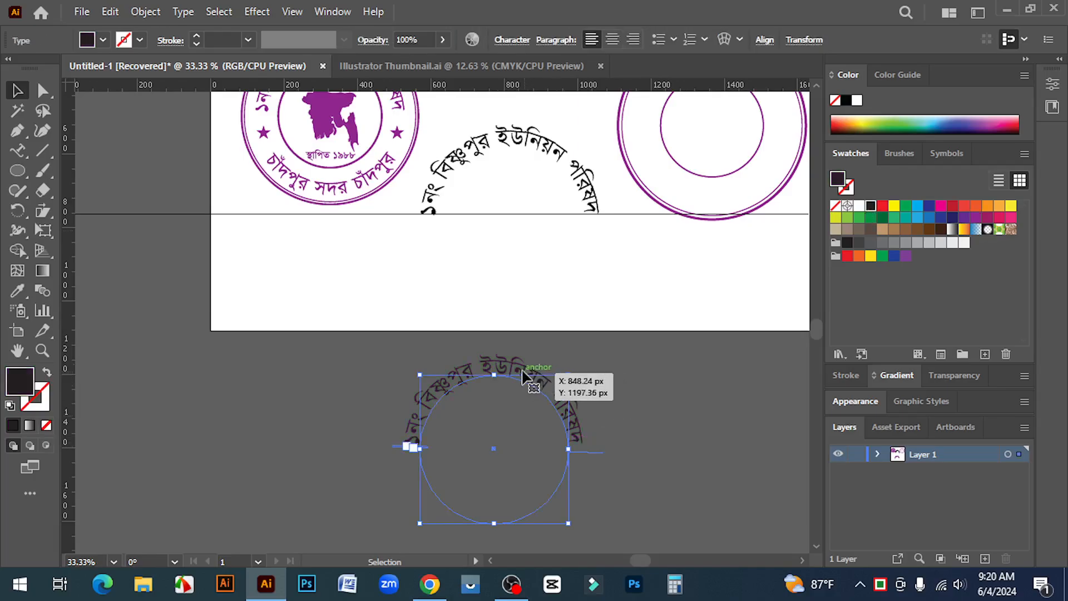
Shift the duplicated curved text slightly up and right, flip it on its path with the Rainbow effect, and align it to Ascender
left_click_drag(523, 376, 535, 359)
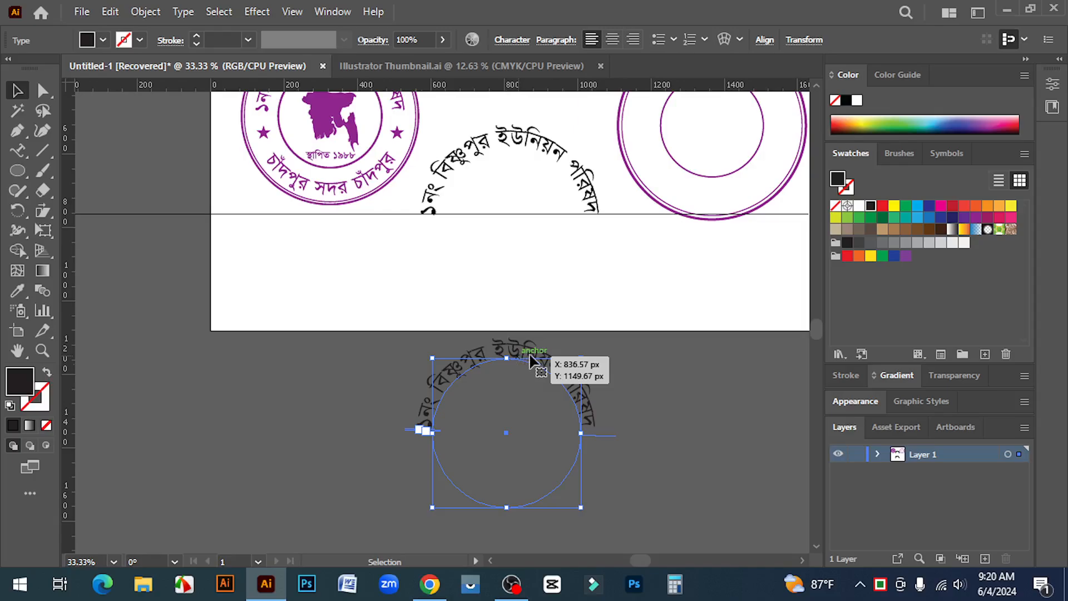
left_click(185, 13)
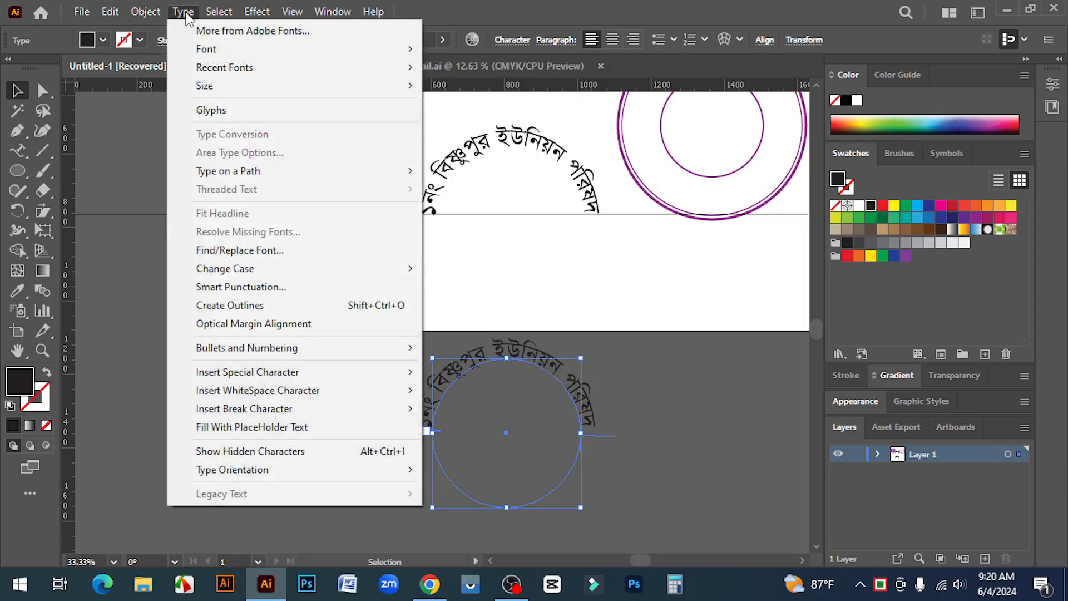
mouse_move(241, 177)
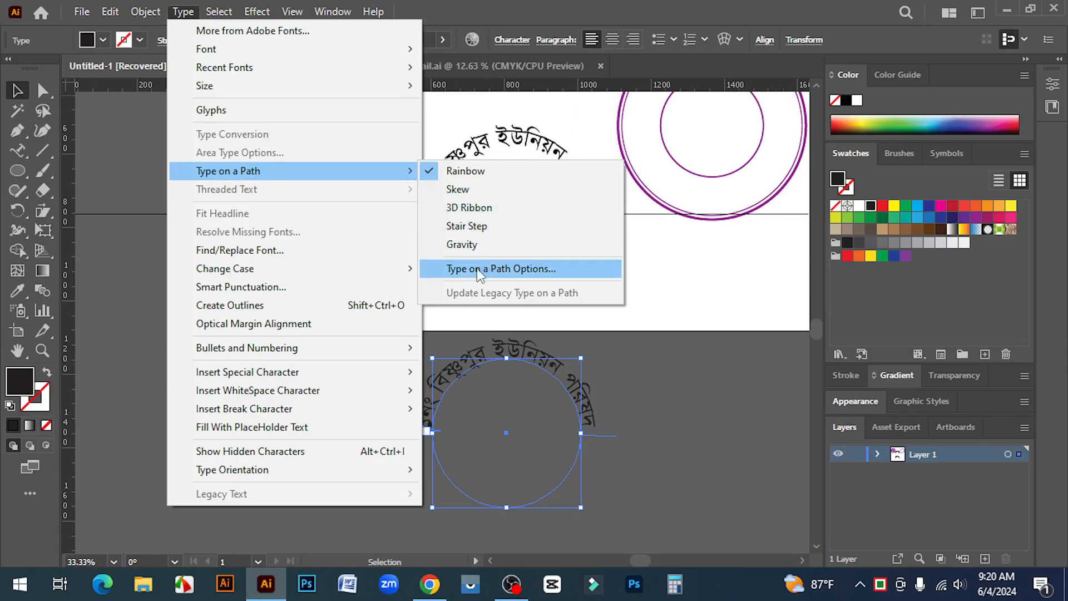
left_click(535, 268)
left_click_drag(724, 176, 270, 250)
left_click(296, 286)
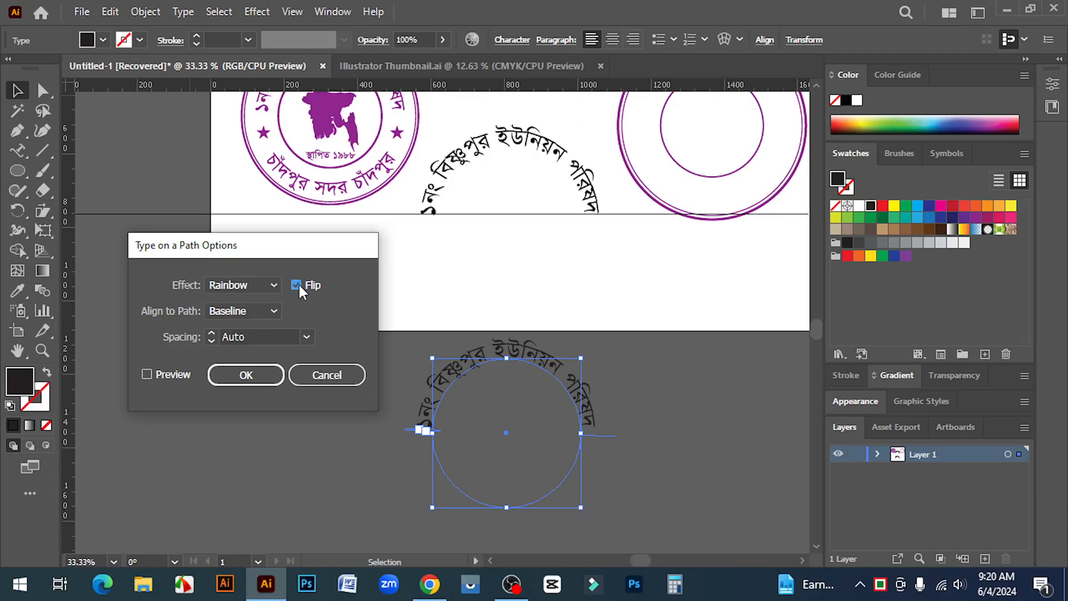
left_click(147, 375)
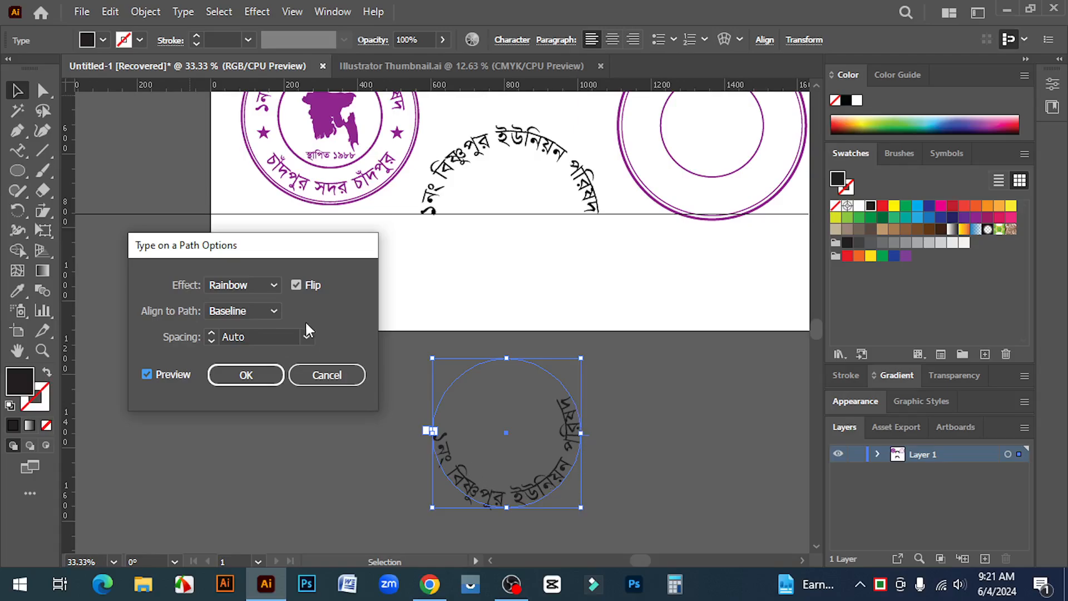
left_click(274, 310)
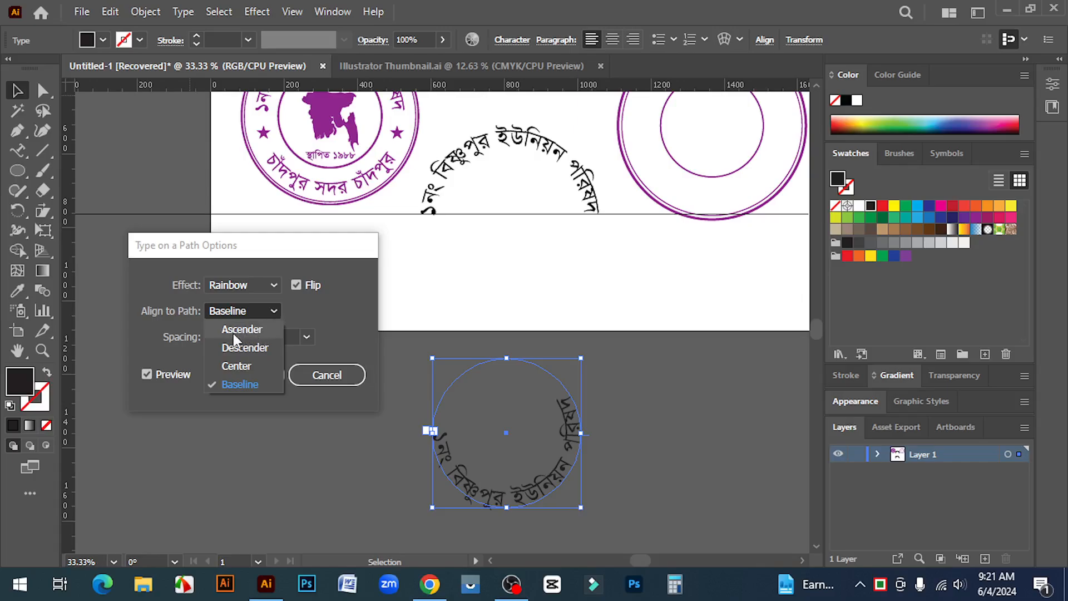
left_click(262, 332)
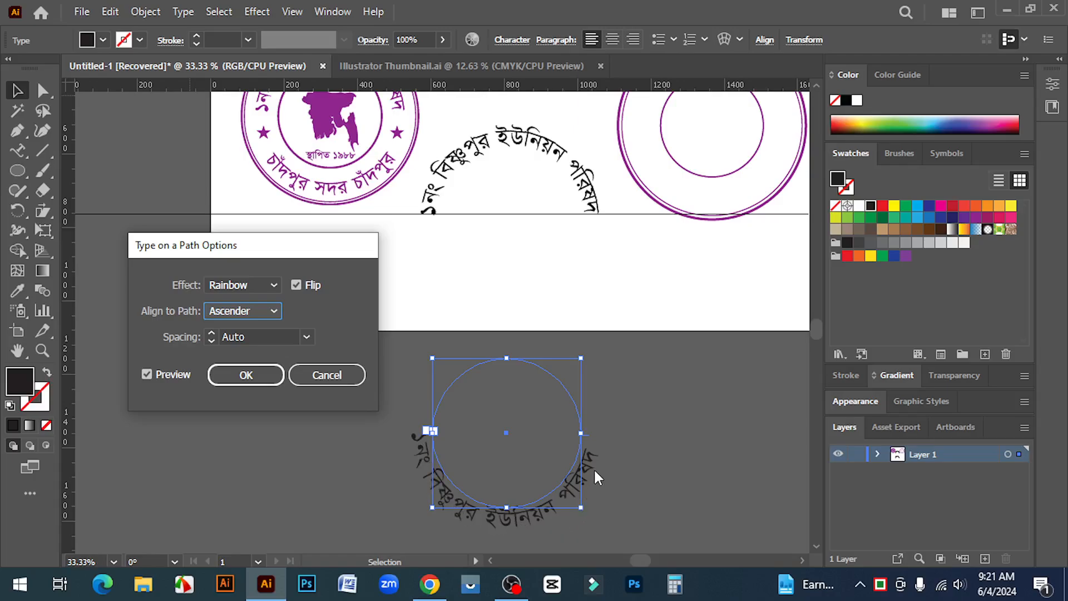
left_click(261, 375)
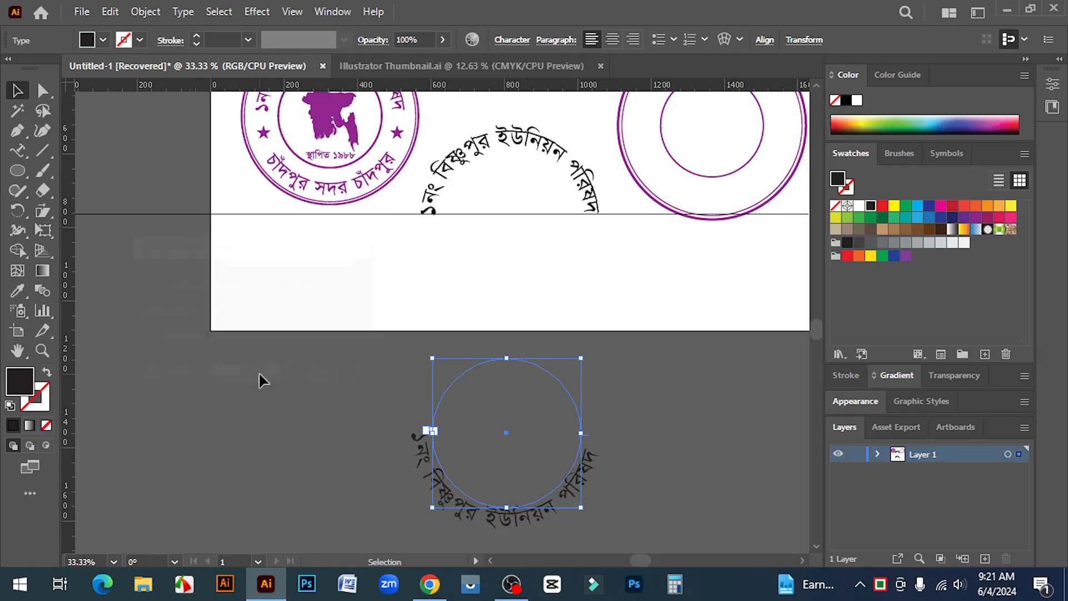
Clear the whole flipped text from the duplicate circle, keeping its path for new lettering
left_click(18, 155)
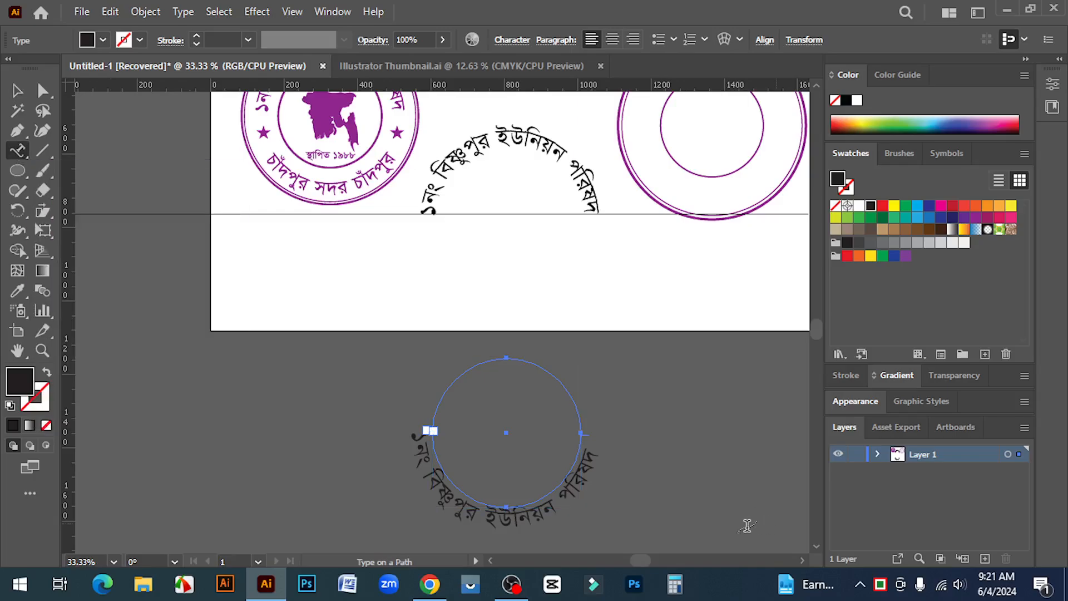
left_click(595, 449)
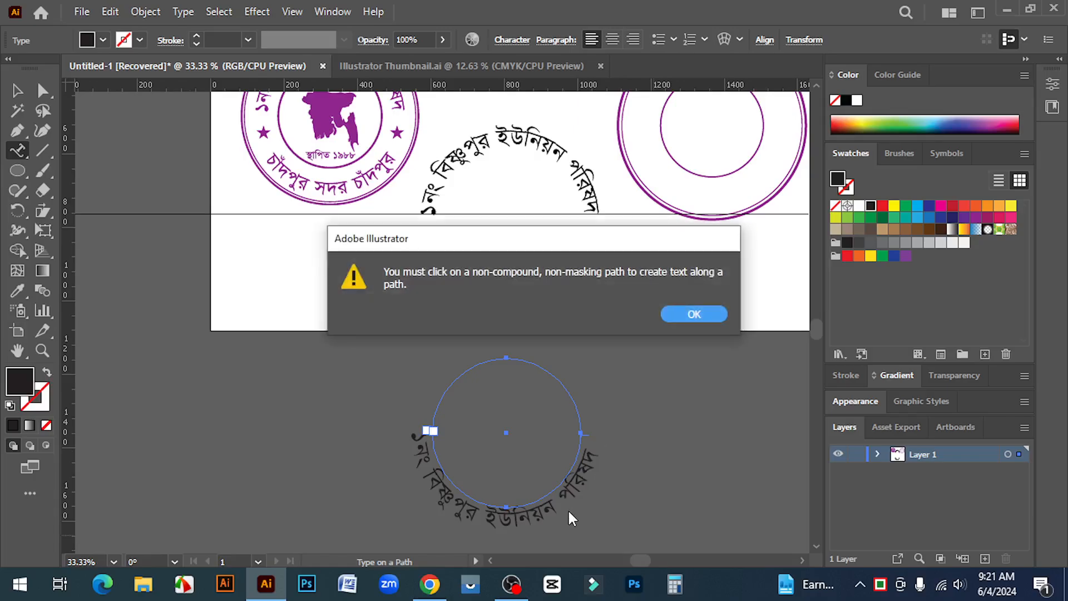
left_click(694, 315)
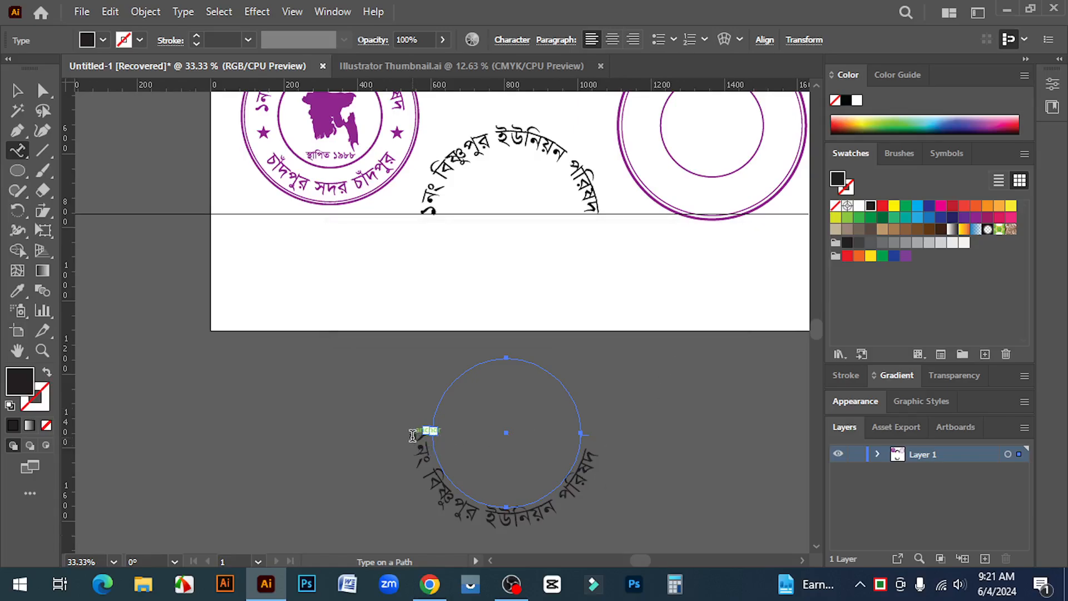
left_click_drag(412, 435, 615, 447)
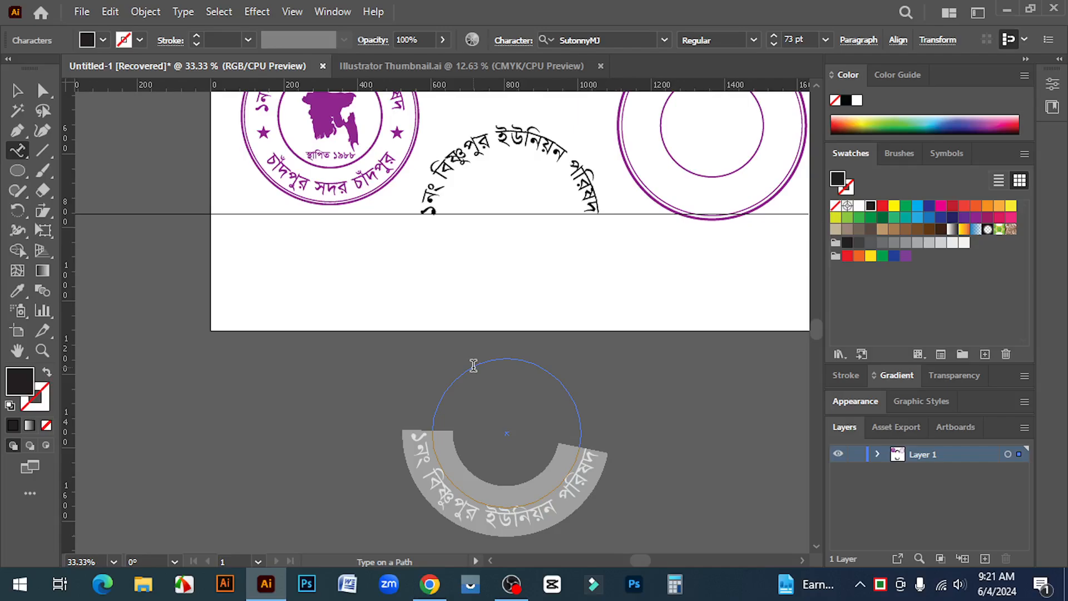
type("K")
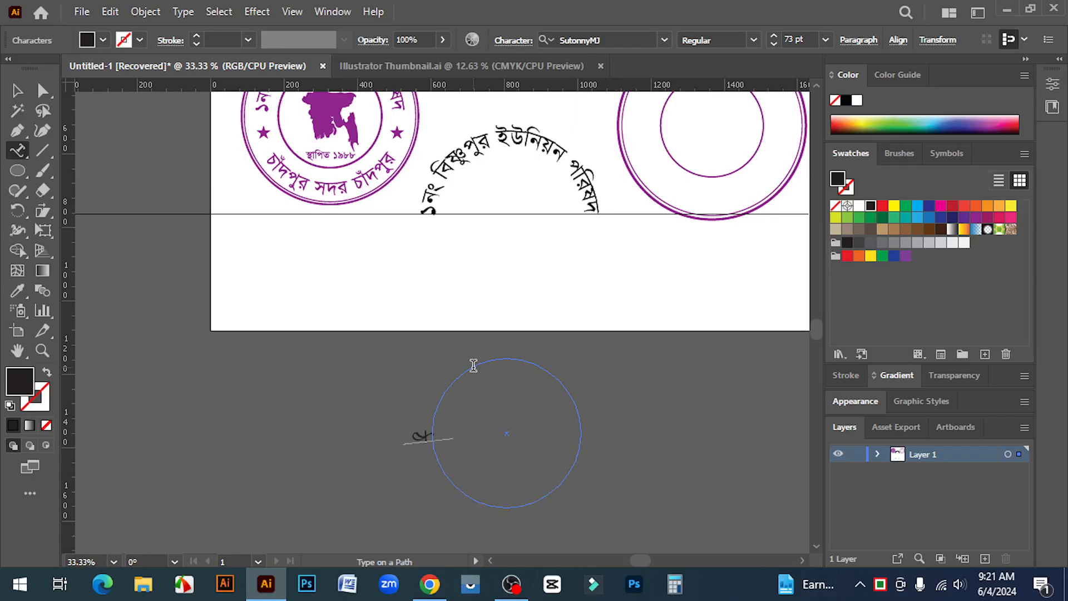
key("BackSpace")
type("চ")
key("BackSpace")
type("চ")
key("BackSpace")
type("চ")
key("BackSpace")
type("চাঁদ")
key("BackSpace")
left_click(24, 93)
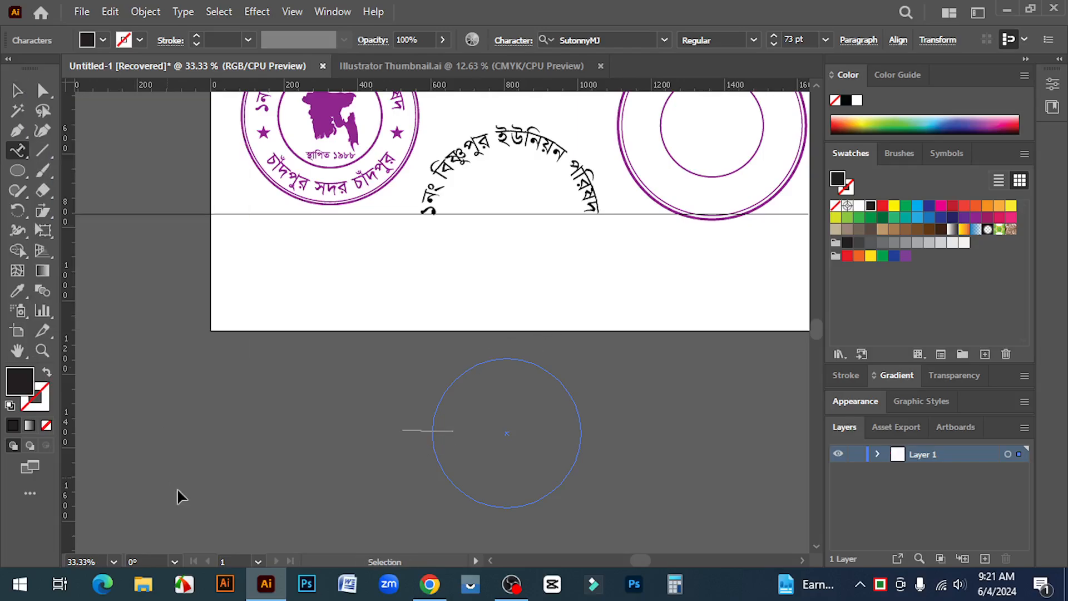
type("া")
key("BackSpace")
key("BackSpace")
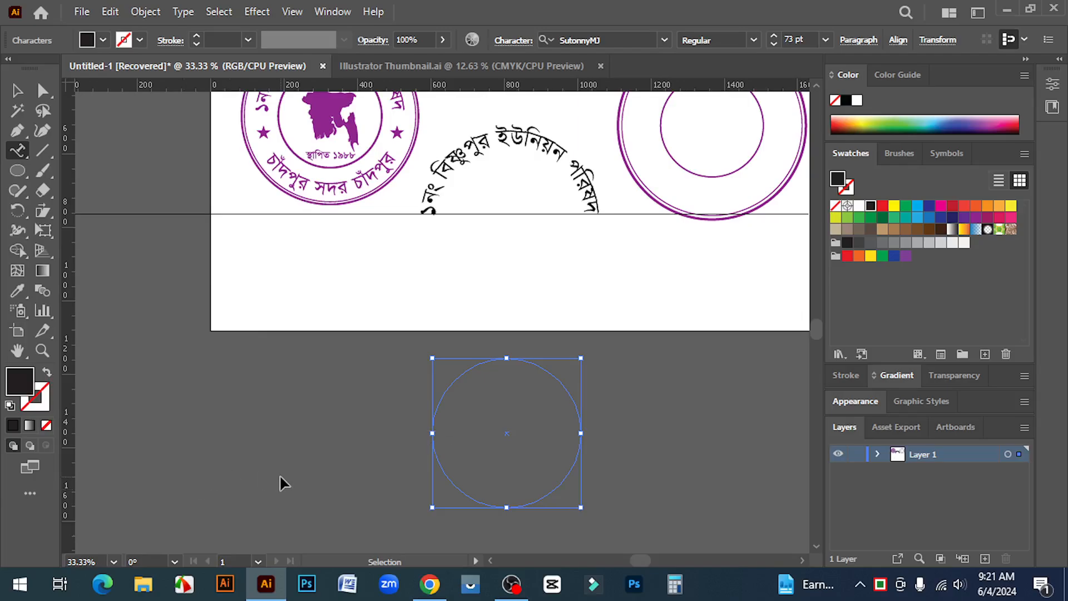
type("চ")
key("BackSpace")
type("ু")
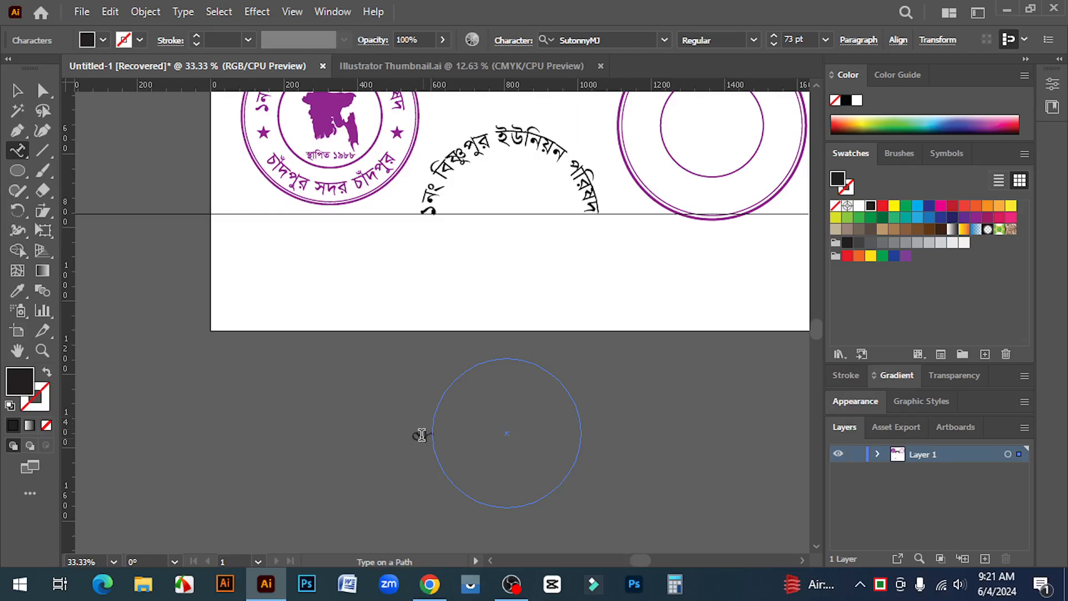
Enter "চাঁদপুর সদর চাঁদপুর" as the flipped text along the duplicate circle
double_click(420, 434)
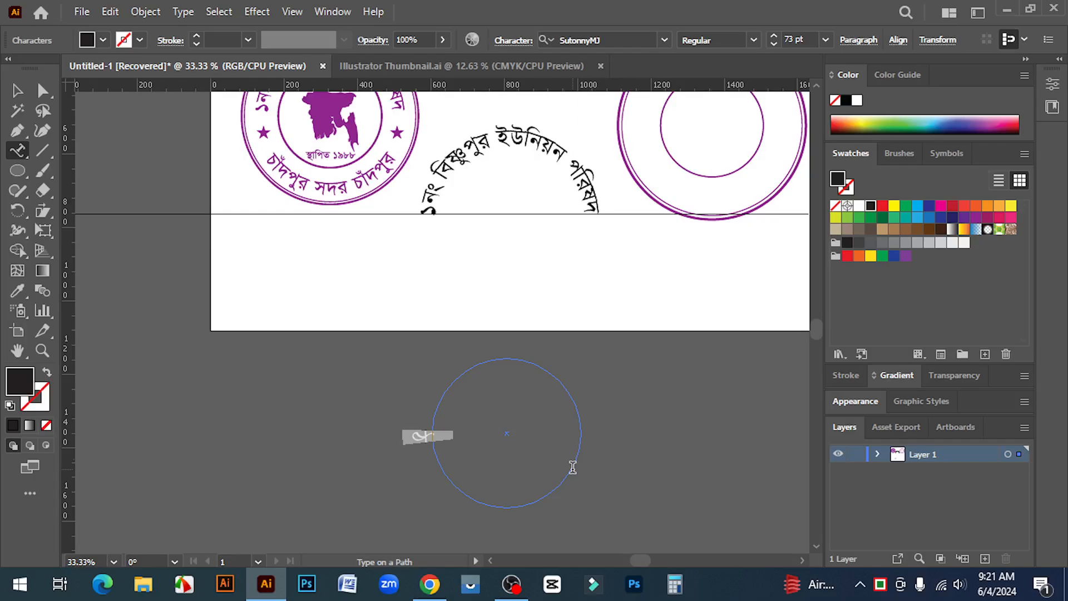
type("ব")
type("া")
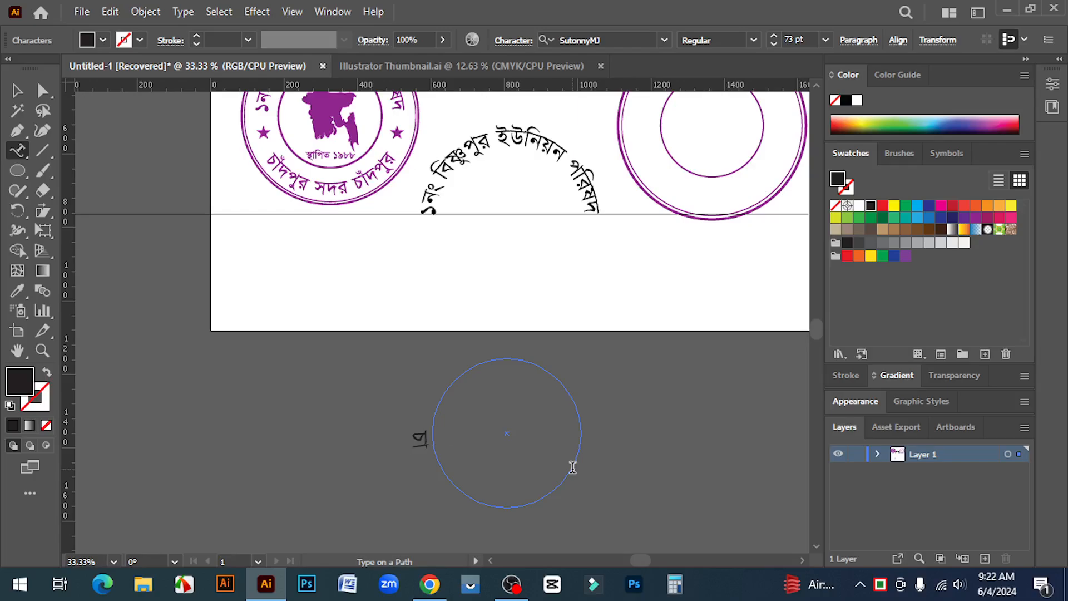
type("ঁদপুর সদর")
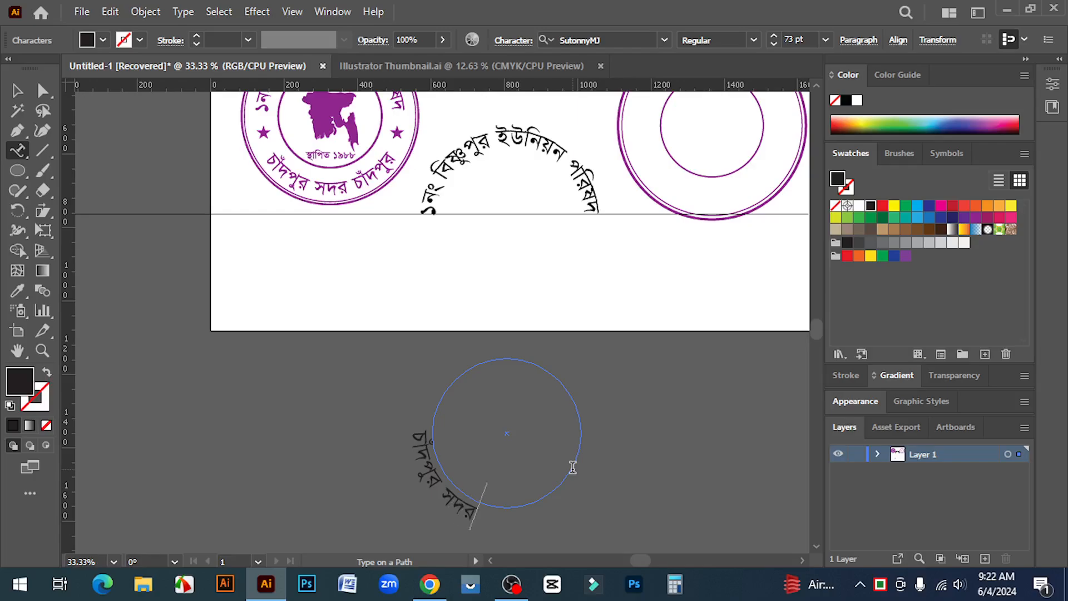
type(" চাঁদ")
key("BackSpace")
type("ঁদপুর")
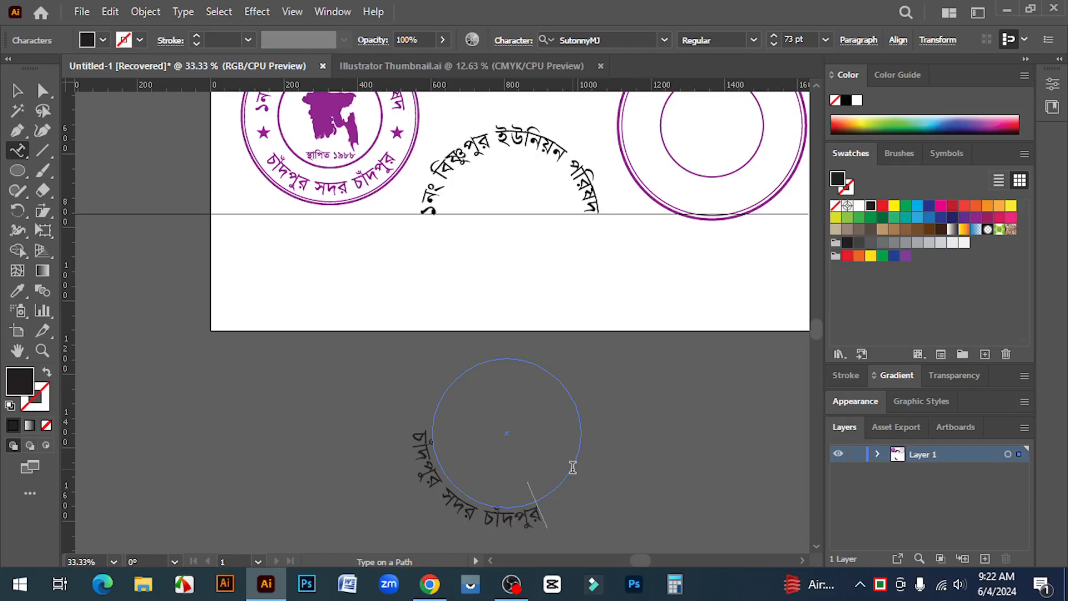
left_click(17, 90)
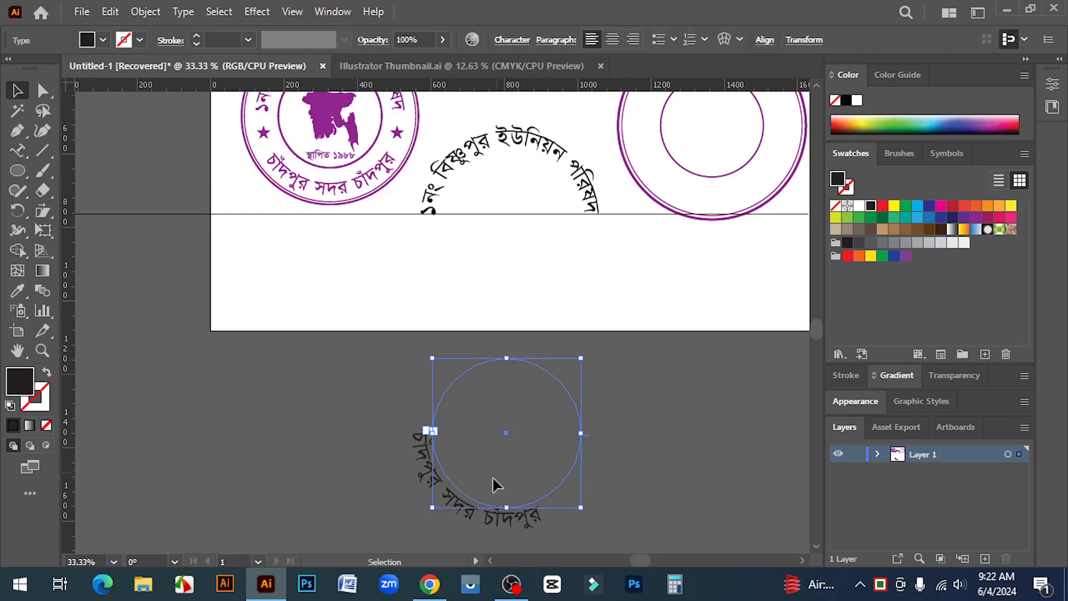
Slide the flipped text along its path so it is centred on the circle's bottom, and deselect it
key("ctrl+plus")
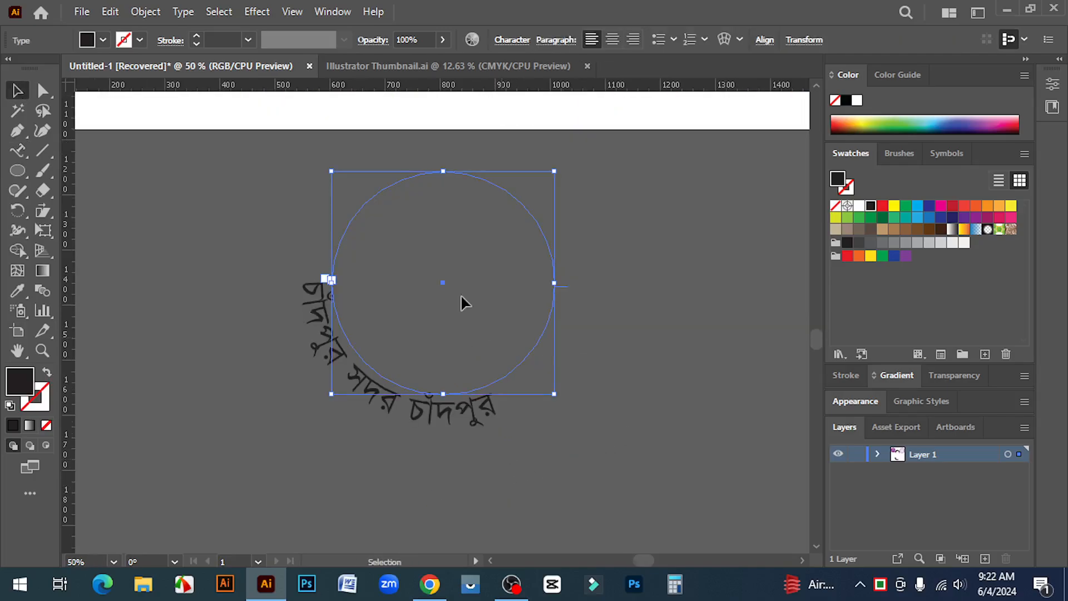
left_click_drag(415, 410, 486, 424)
key("ctrl+shift+a")
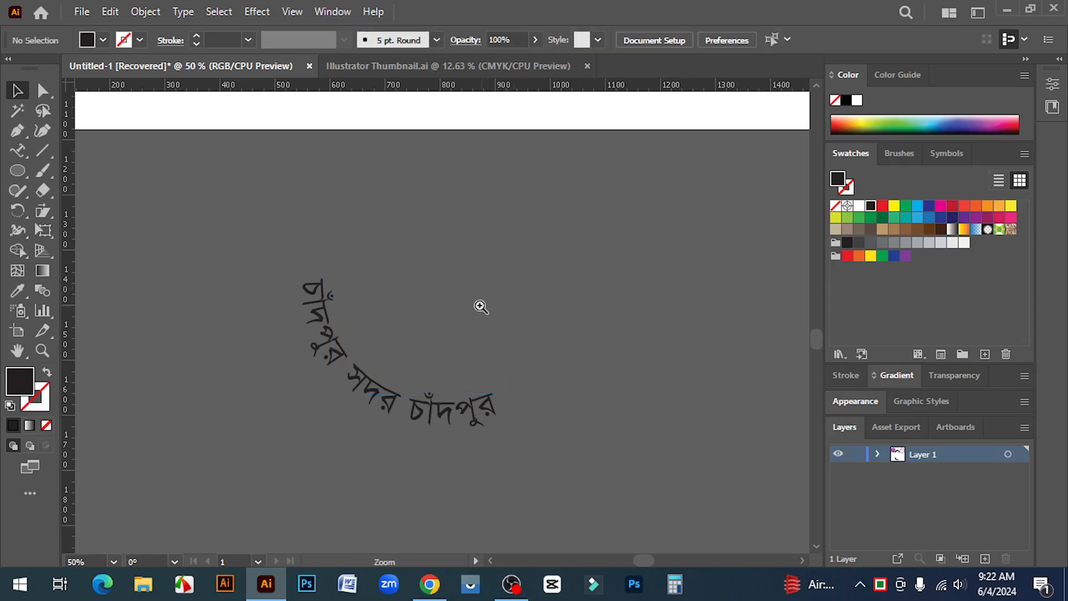
left_click(480, 307)
left_click(322, 445)
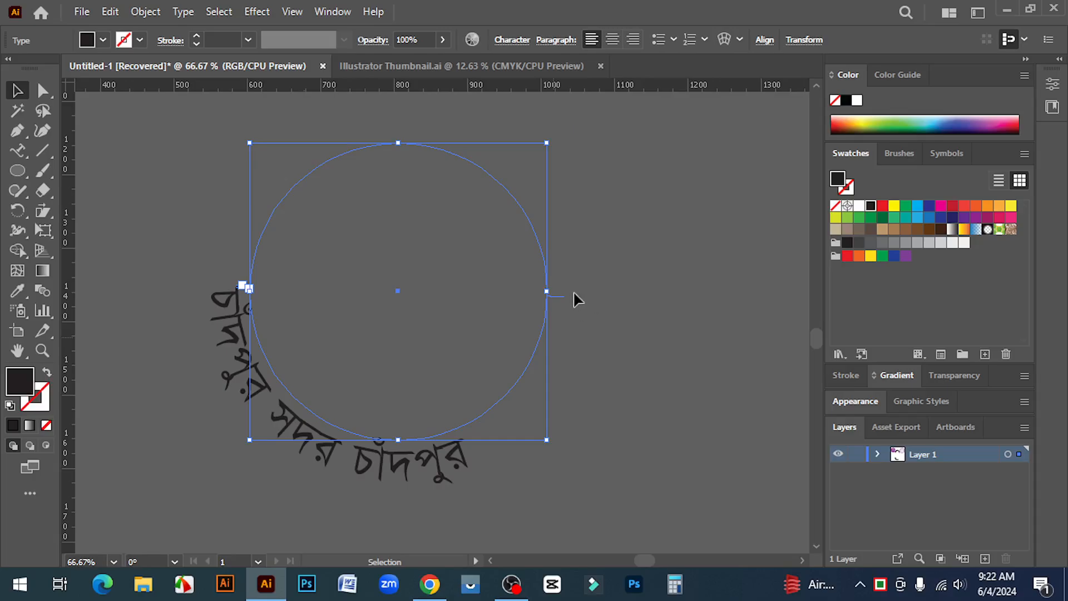
left_click_drag(559, 294, 597, 168)
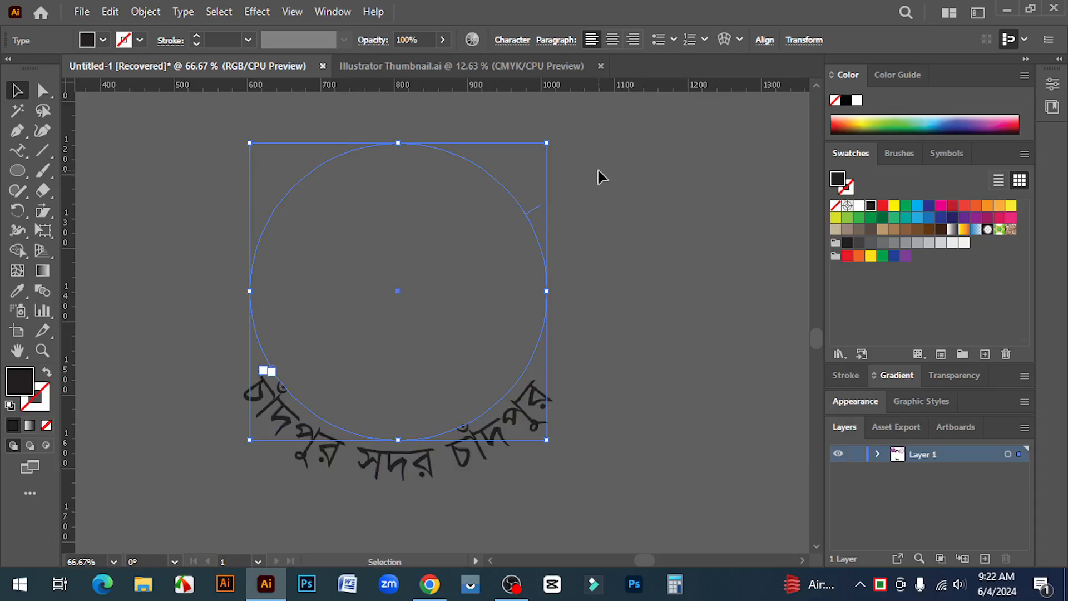
left_click(605, 127)
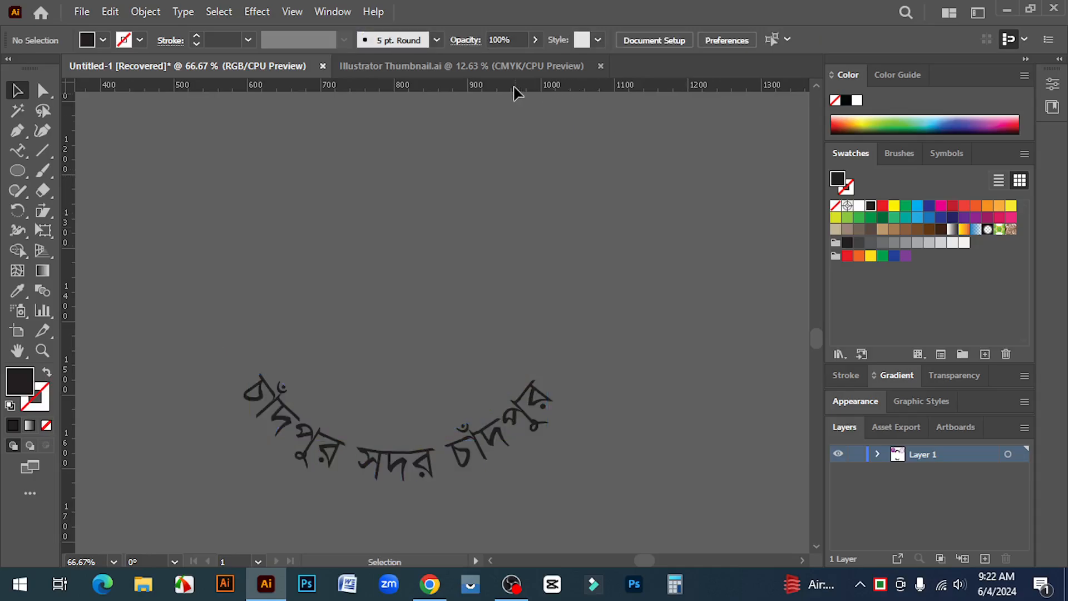
Place a horizontal guide at the start of the lower curved text and nudge the text along its path to level both ends
left_click_drag(513, 84, 512, 86)
left_click_drag(475, 375, 476, 374)
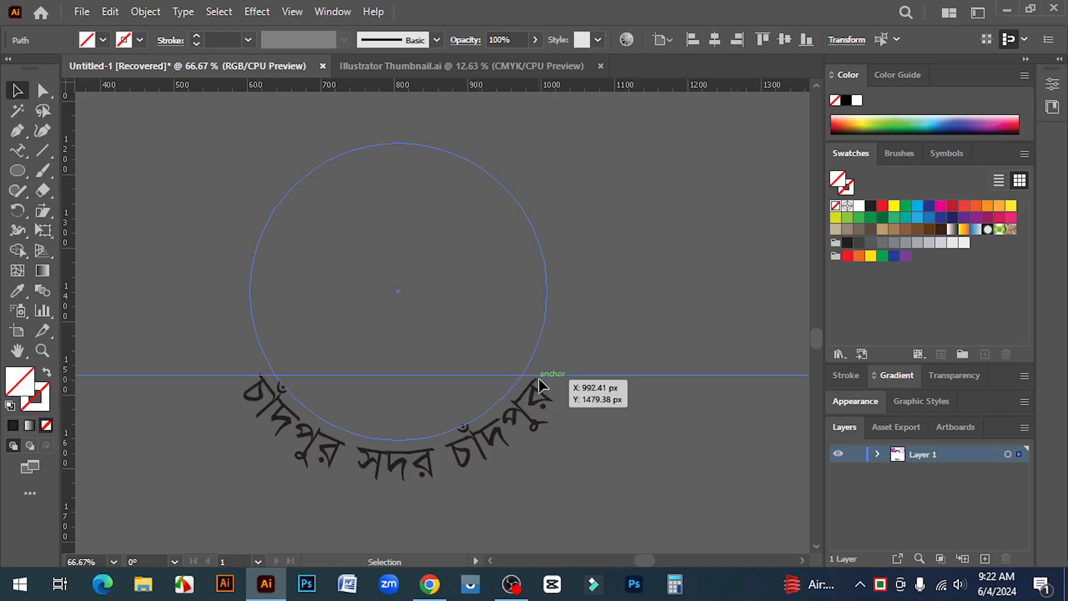
left_click(527, 420)
left_click_drag(528, 423, 591, 216)
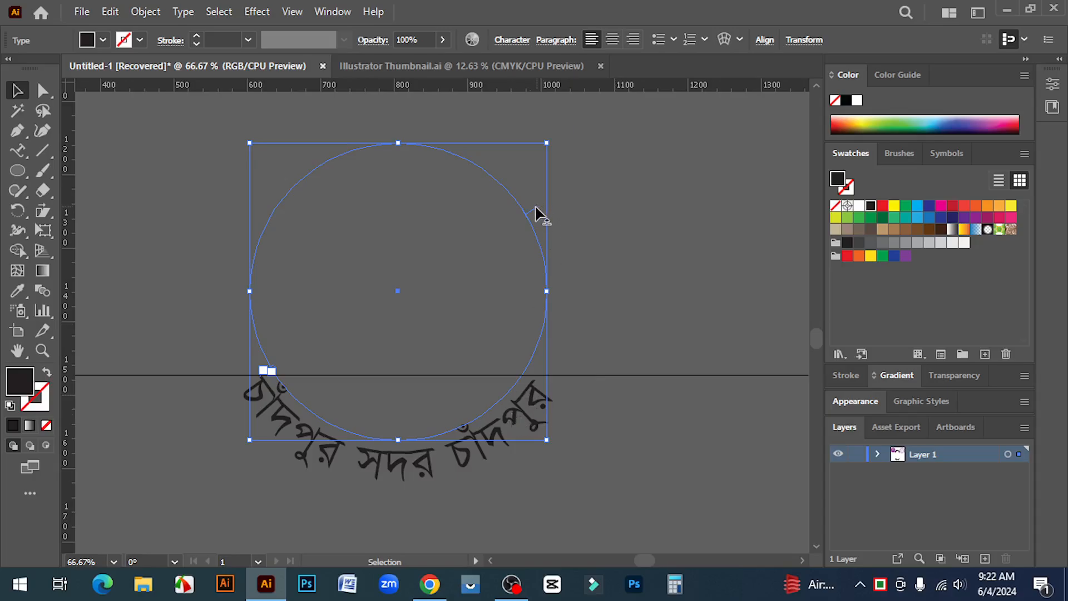
left_click_drag(533, 209, 533, 201)
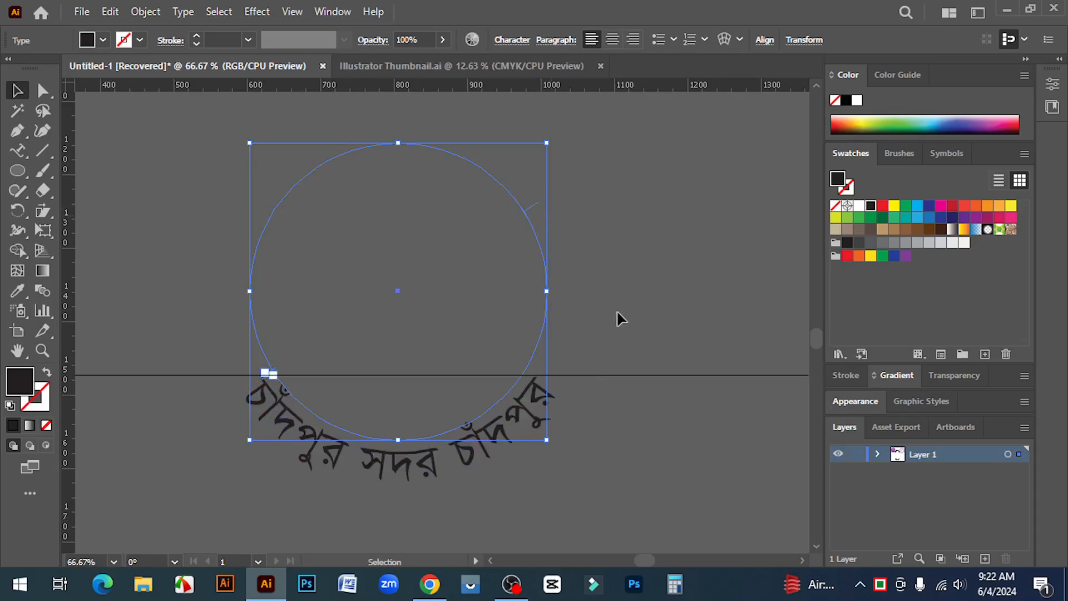
left_click(668, 437)
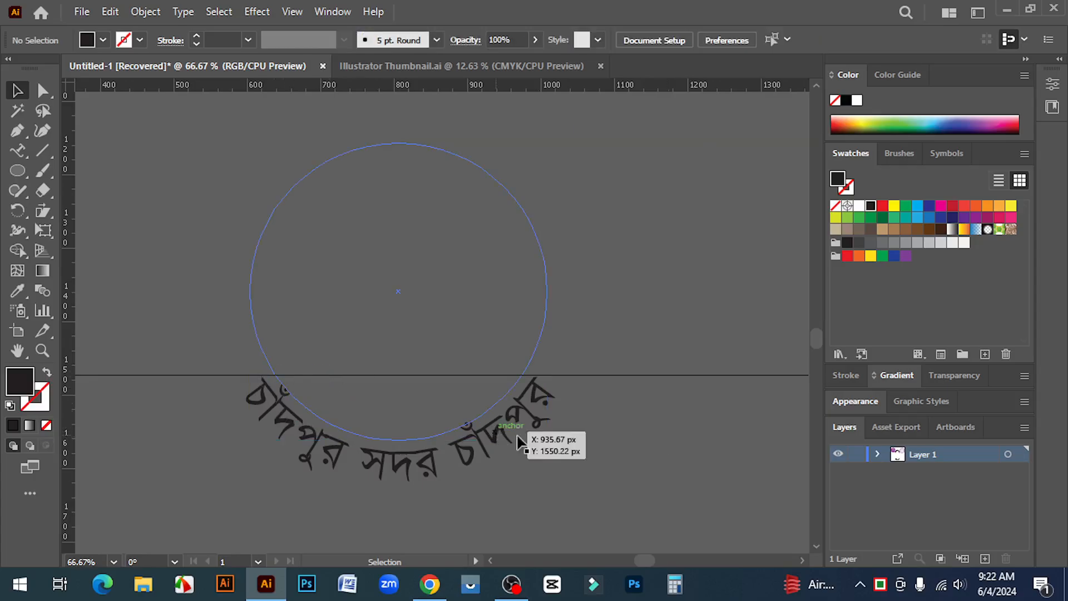
Delete both horizontal guides, the one on the artboard and the one at the lower curved text
key("ctrl+equal")
key("ctrl+equal")
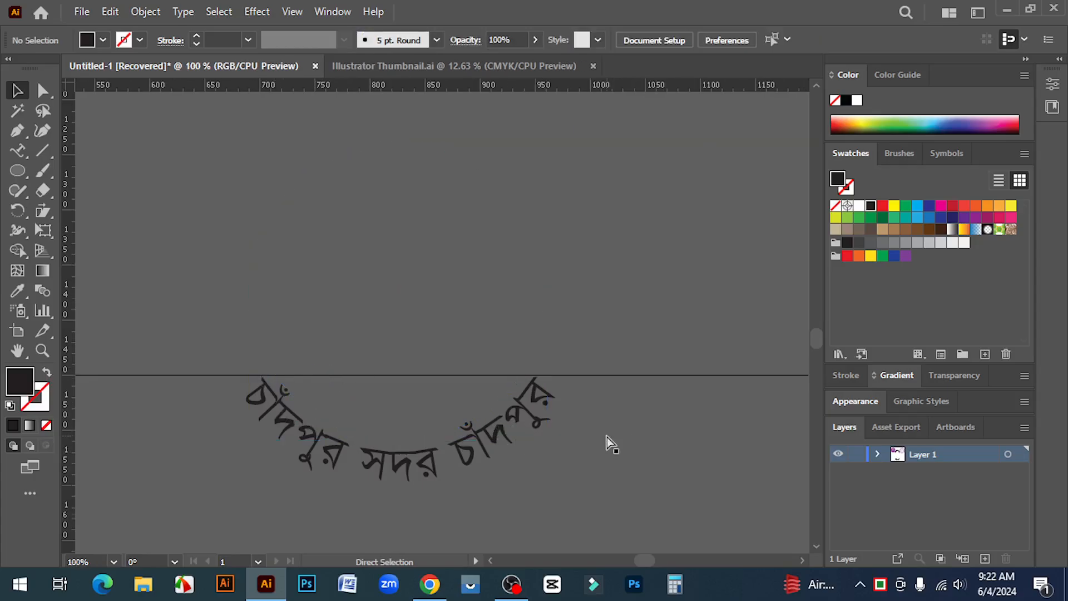
key("ctrl+minus")
key("ctrl+minus")
key("ctrl+minus")
key("ctrl+minus")
key("ctrl+minus")
key("ctrl+minus")
key("ctrl+minus")
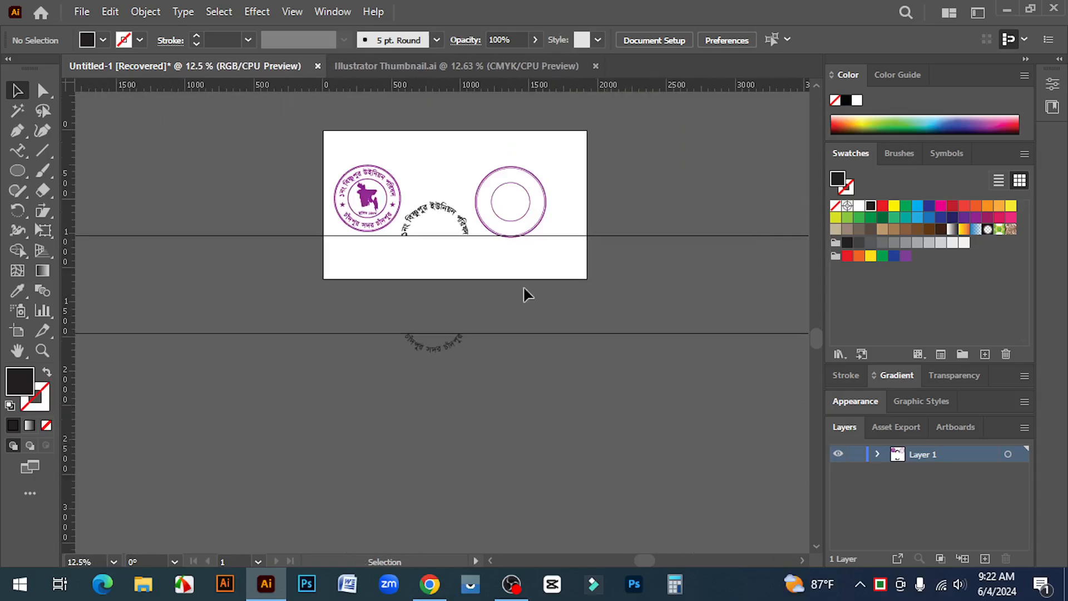
left_click(447, 287, "ctrl")
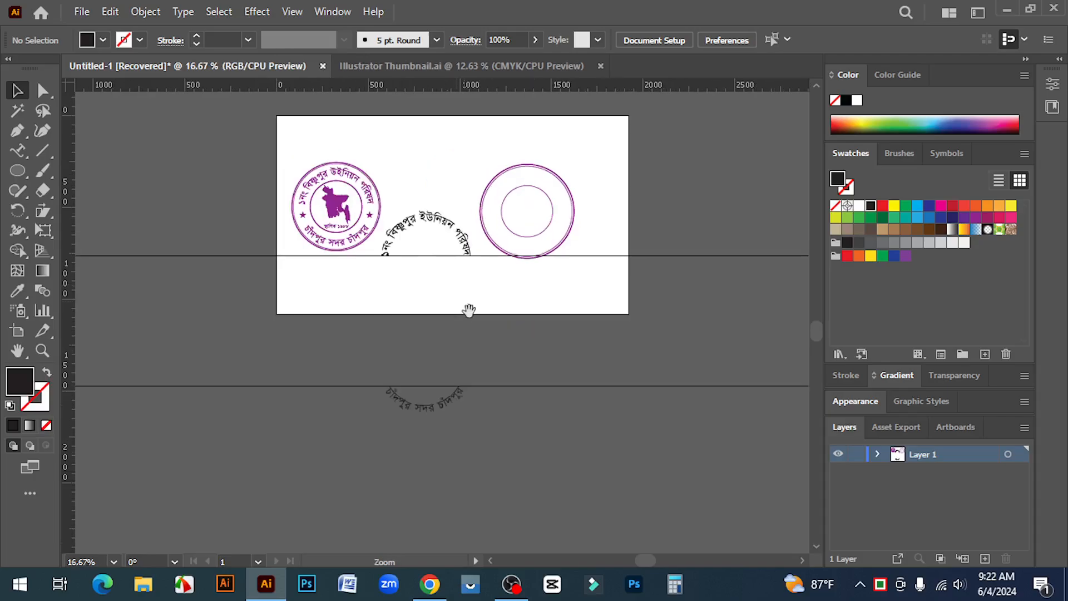
left_click_drag(488, 308, 545, 320)
left_click_drag(738, 256, 736, 451)
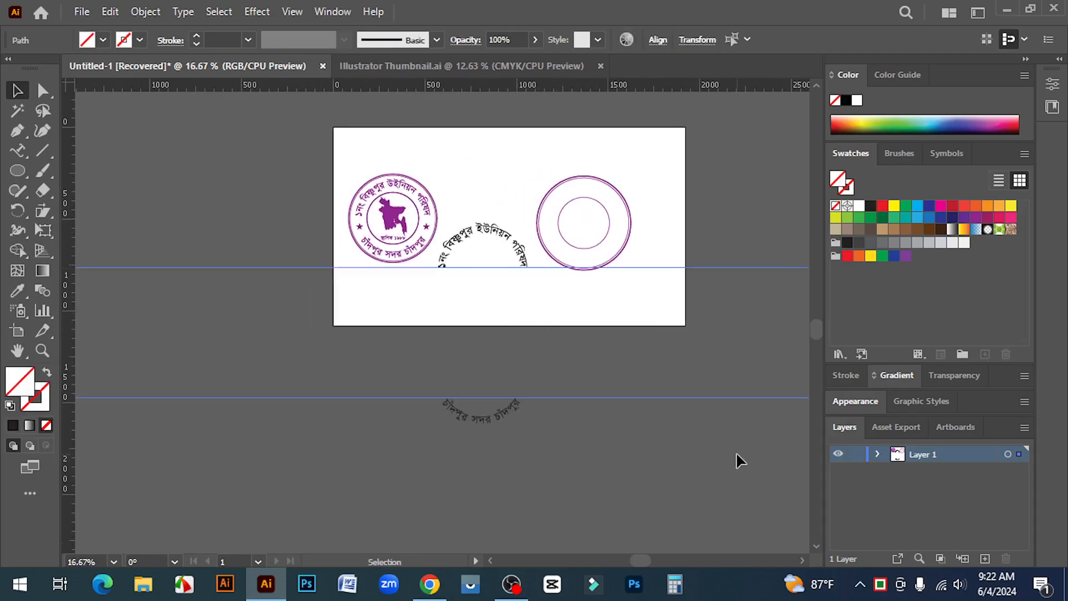
key("Delete")
Centre both curved texts horizontally and vertically on the artboard so they share one centre, and deselect them
left_click_drag(470, 236, 498, 448)
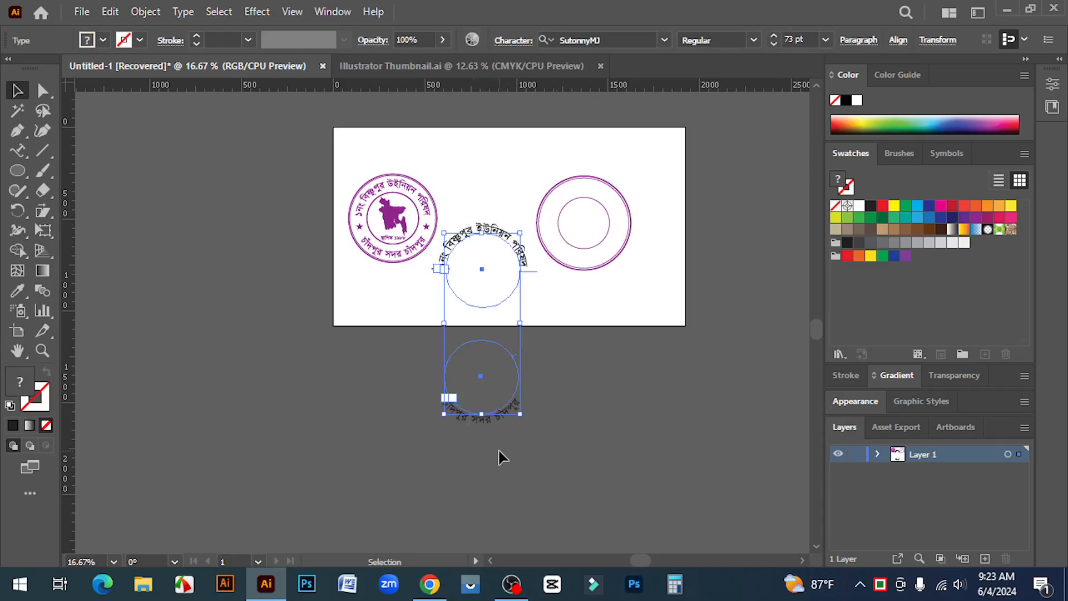
left_click(897, 41)
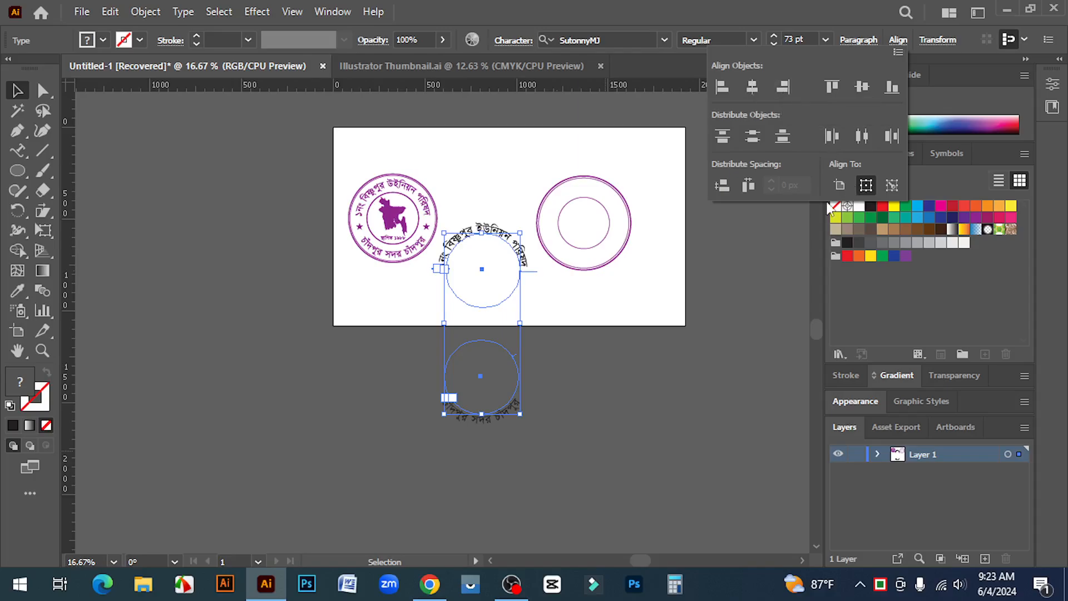
left_click(840, 186)
left_click(753, 87)
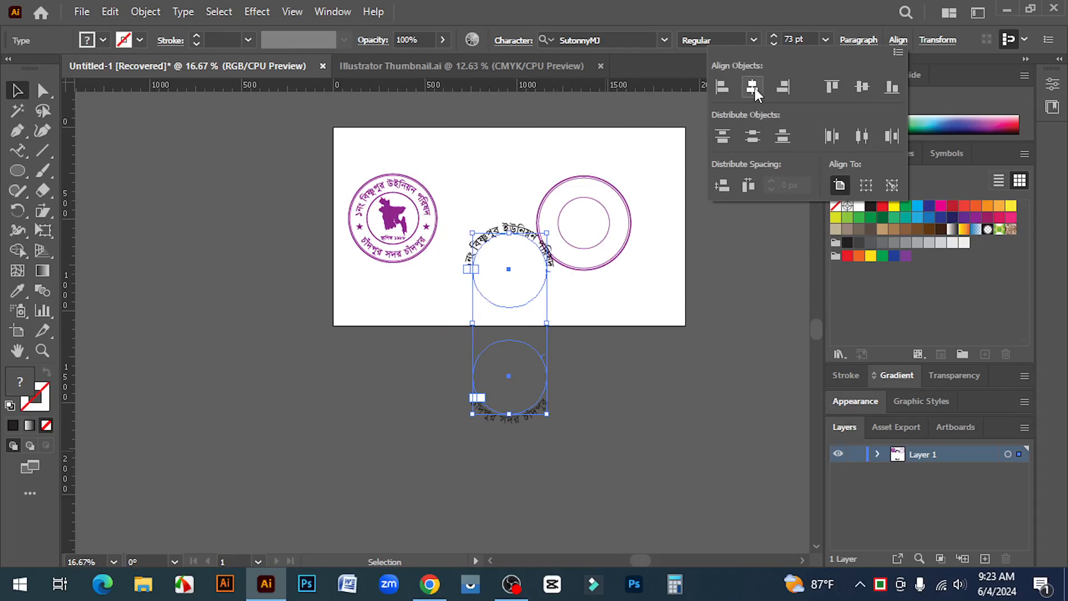
left_click(862, 89)
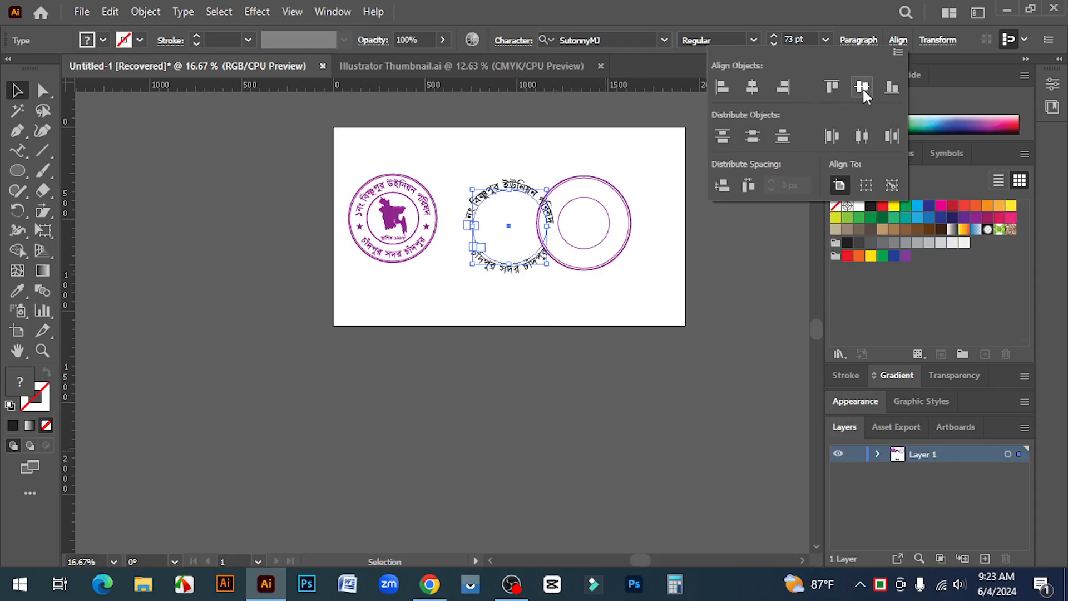
left_click(648, 298)
left_click(649, 298)
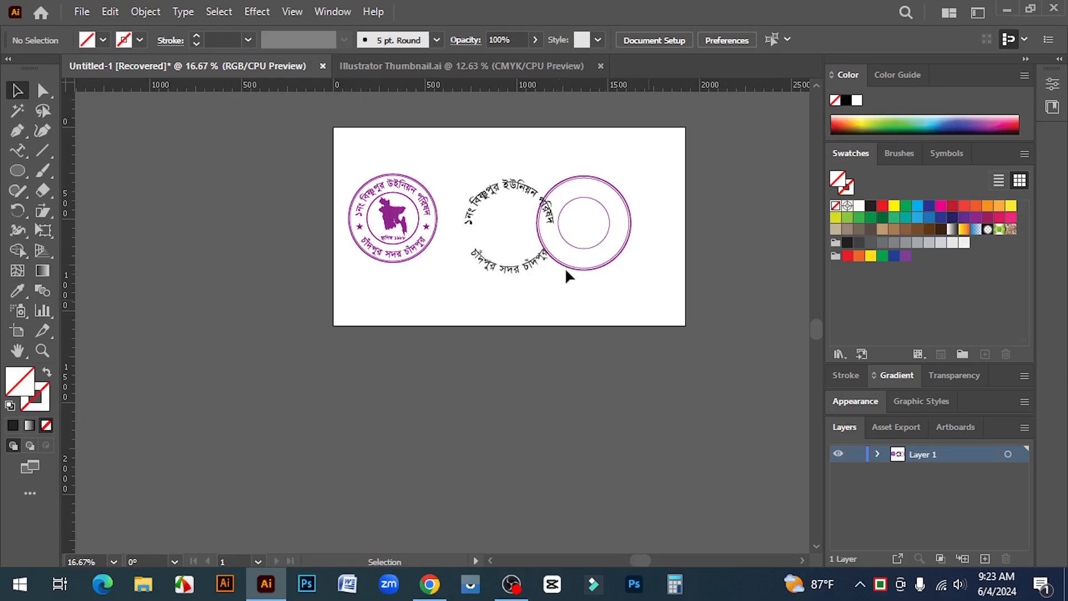
Fill both curved texts with the purple swatch C=50 M=100 Y=0 K=0
key("ctrl+plus")
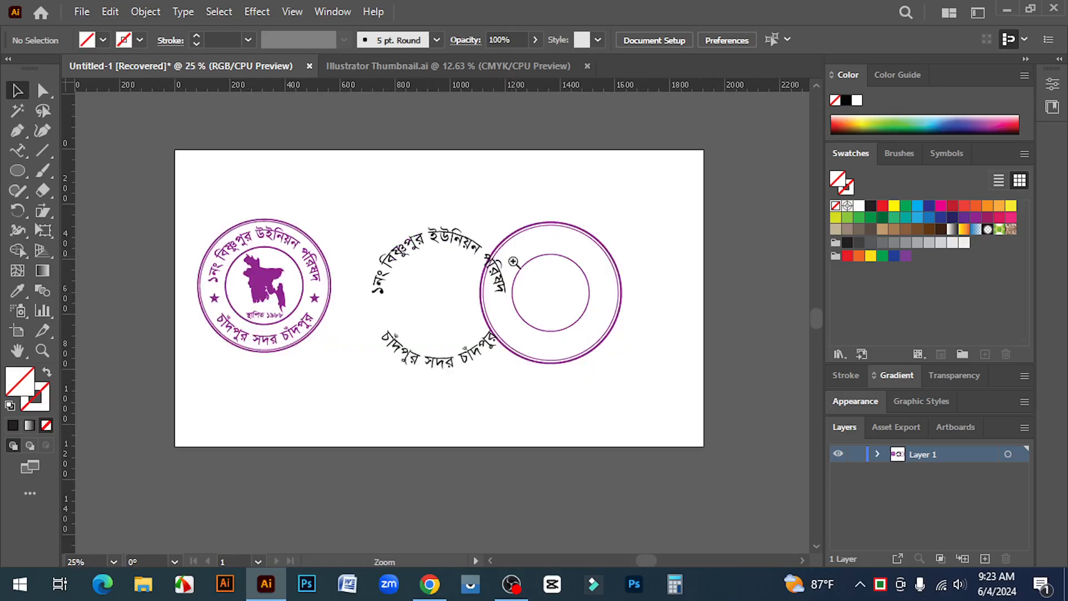
left_click_drag(367, 210, 426, 408)
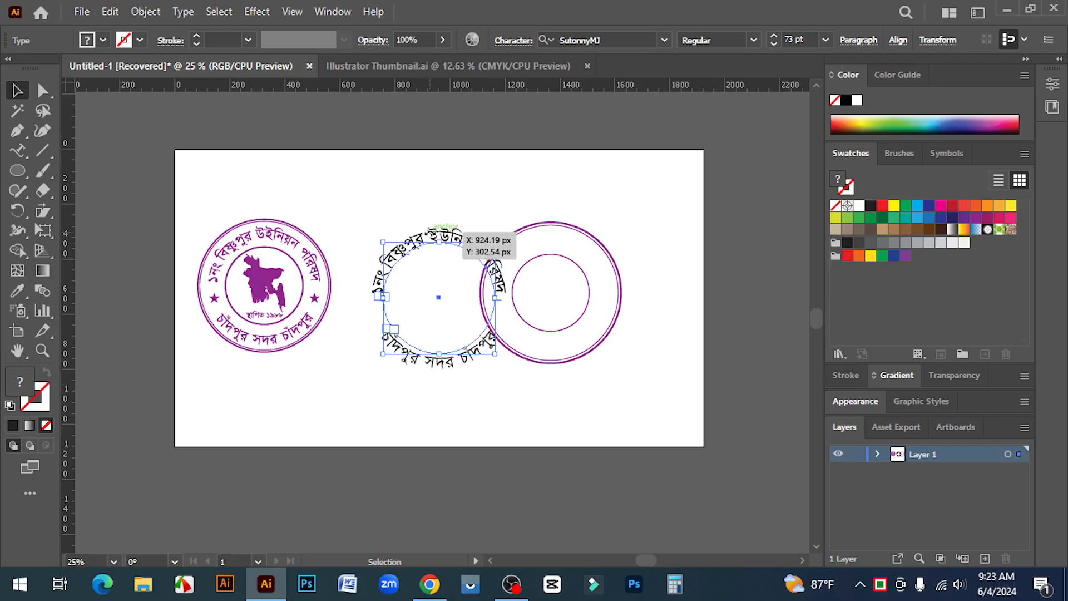
left_click_drag(429, 234, 396, 341)
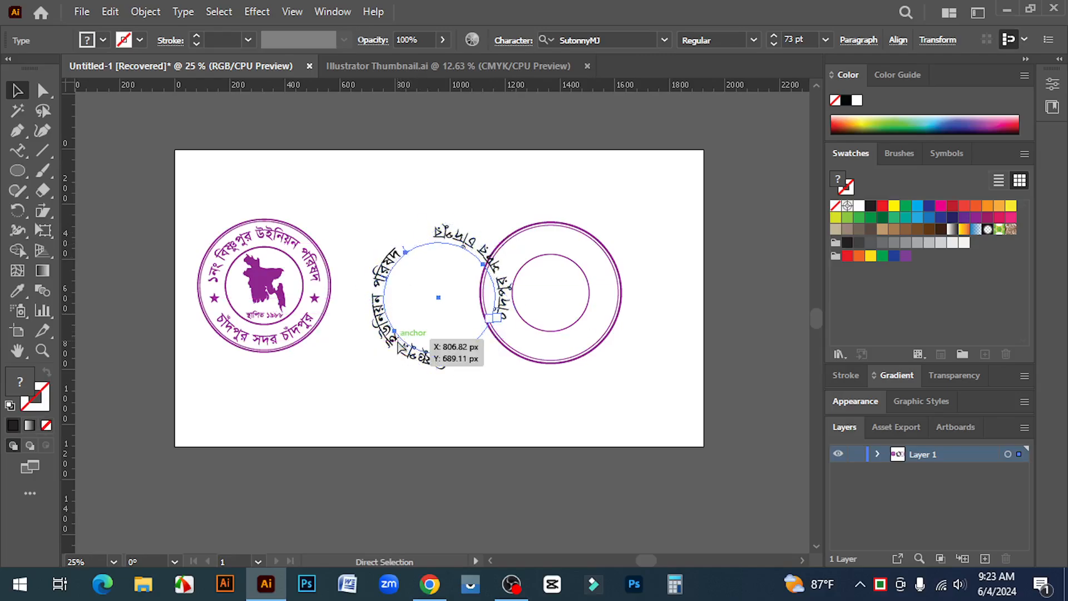
key("ctrl+z")
left_click_drag(401, 397, 468, 231)
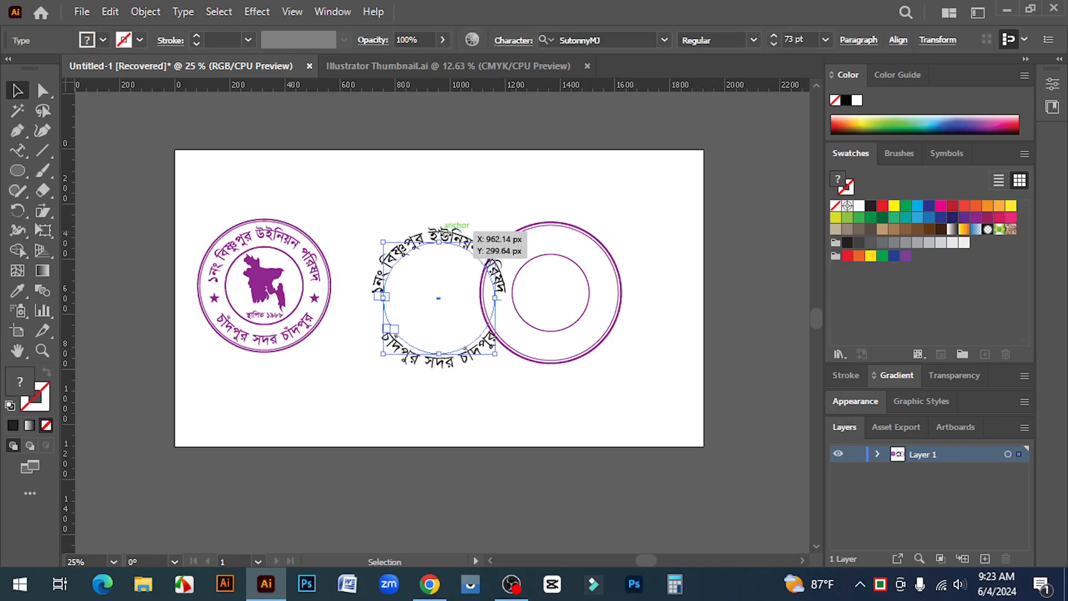
left_click(464, 307, "ctrl")
left_click(424, 275, "ctrl")
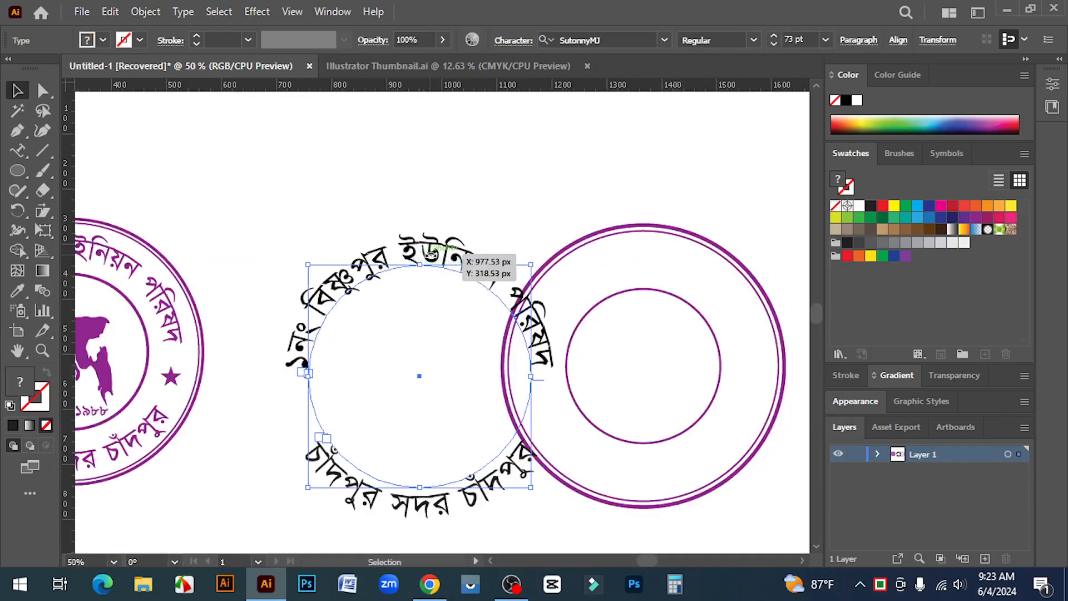
left_click(976, 220)
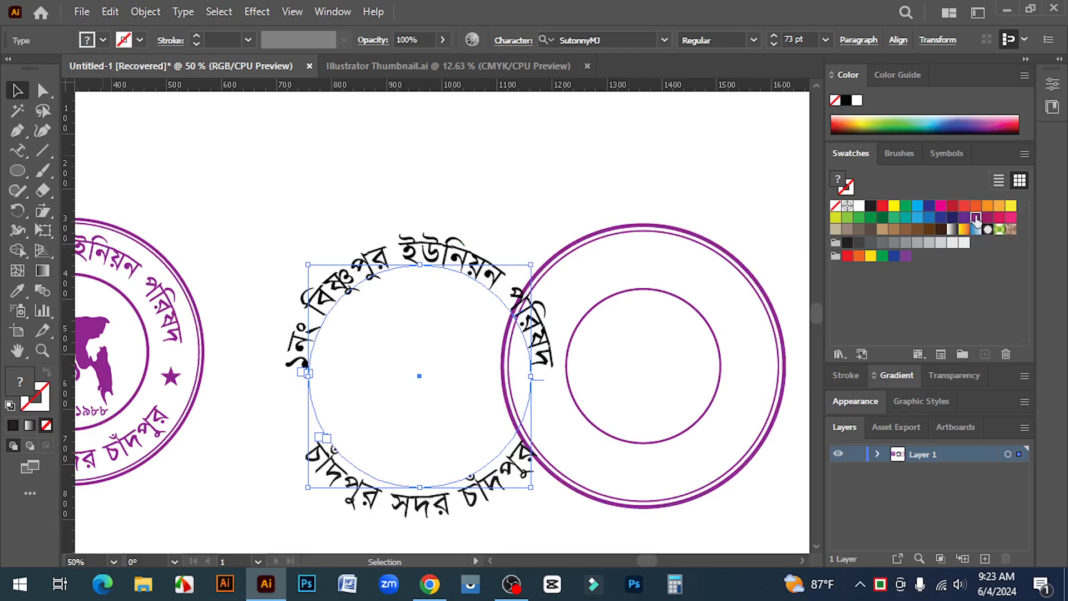
right_click(433, 254)
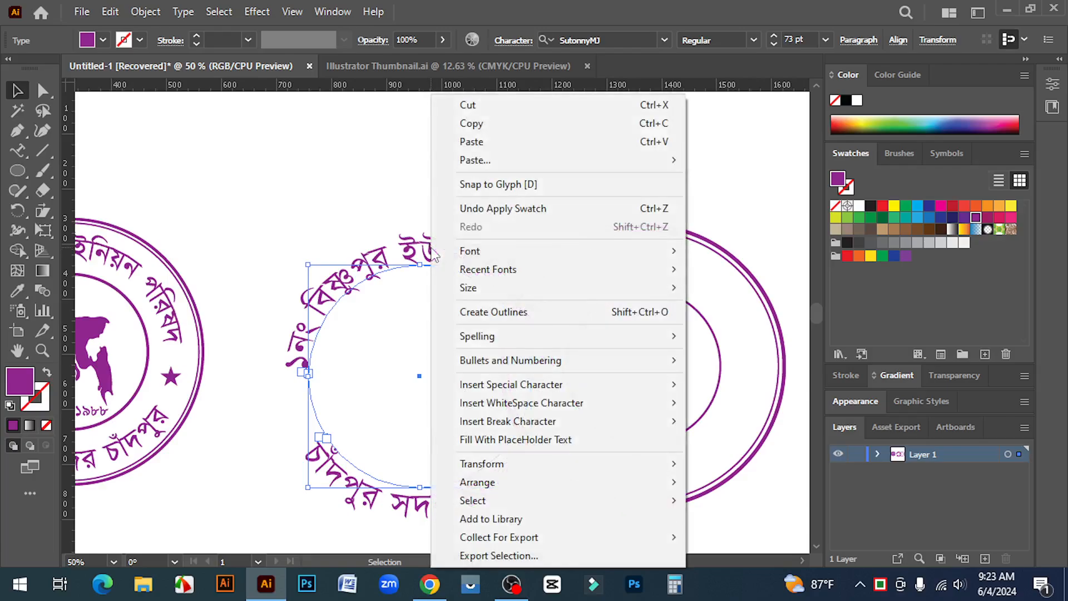
left_click(381, 207)
left_click(316, 240)
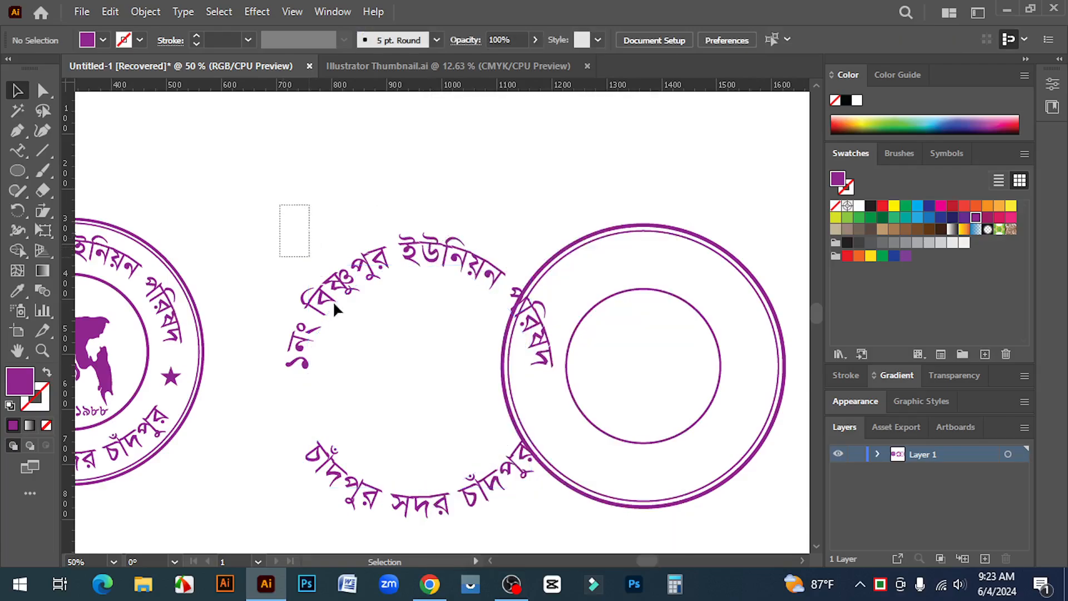
left_click_drag(332, 304, 407, 511)
right_click(381, 259)
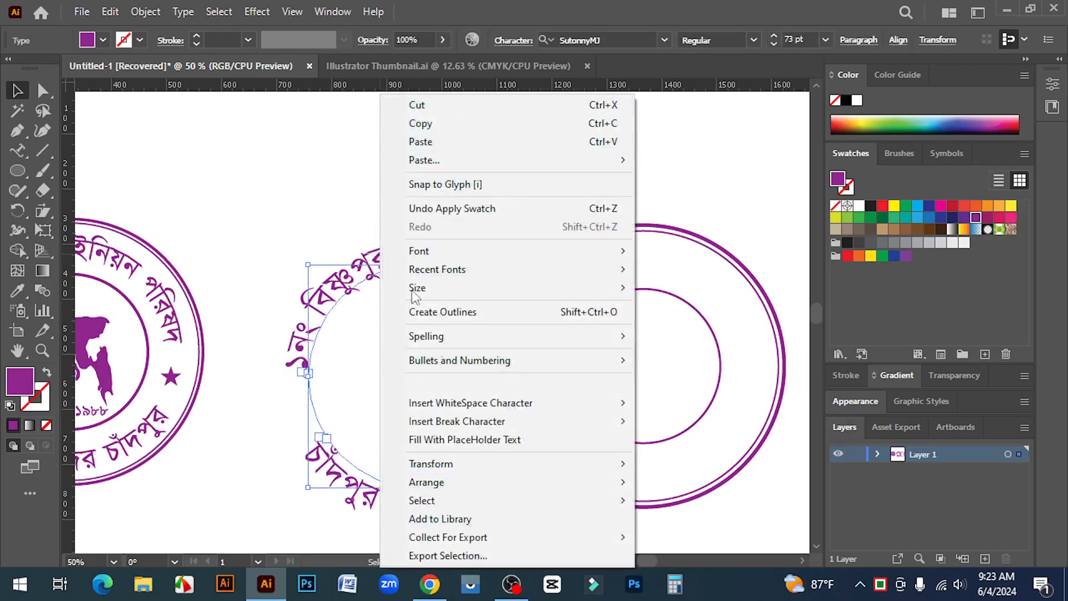
left_click(331, 190)
Group the upper and lower curved texts and move the group to the centre of the concentric rings
left_click_drag(298, 197, 372, 502)
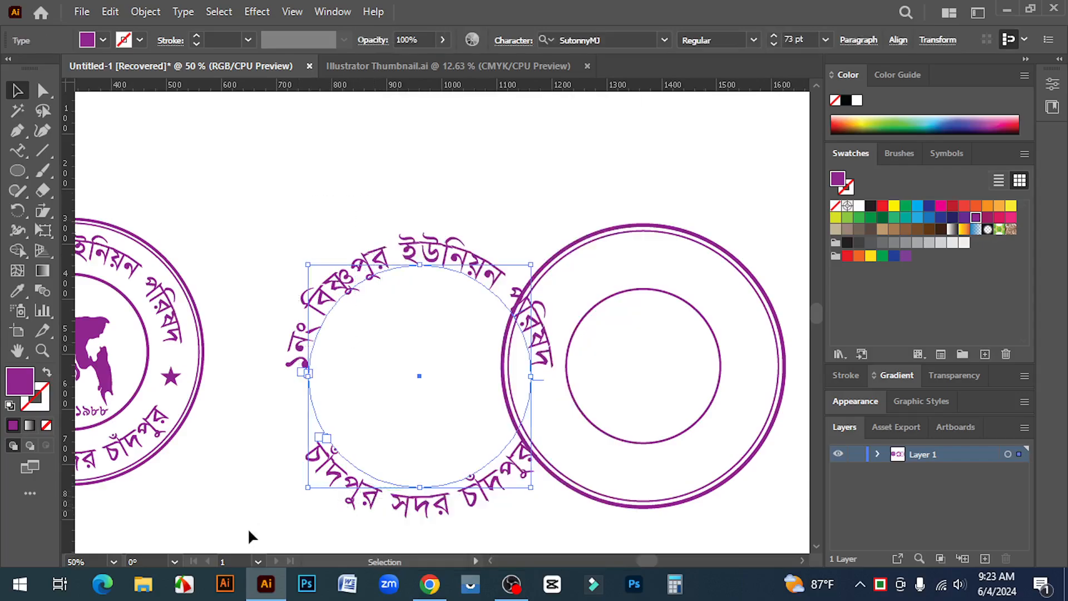
key("a")
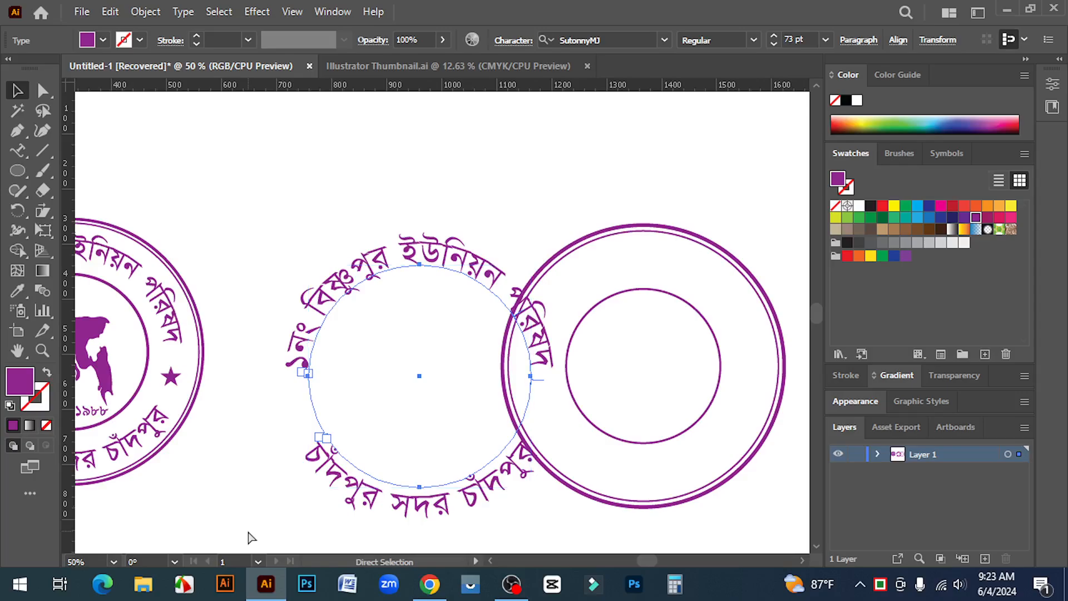
key("v")
left_click(452, 169)
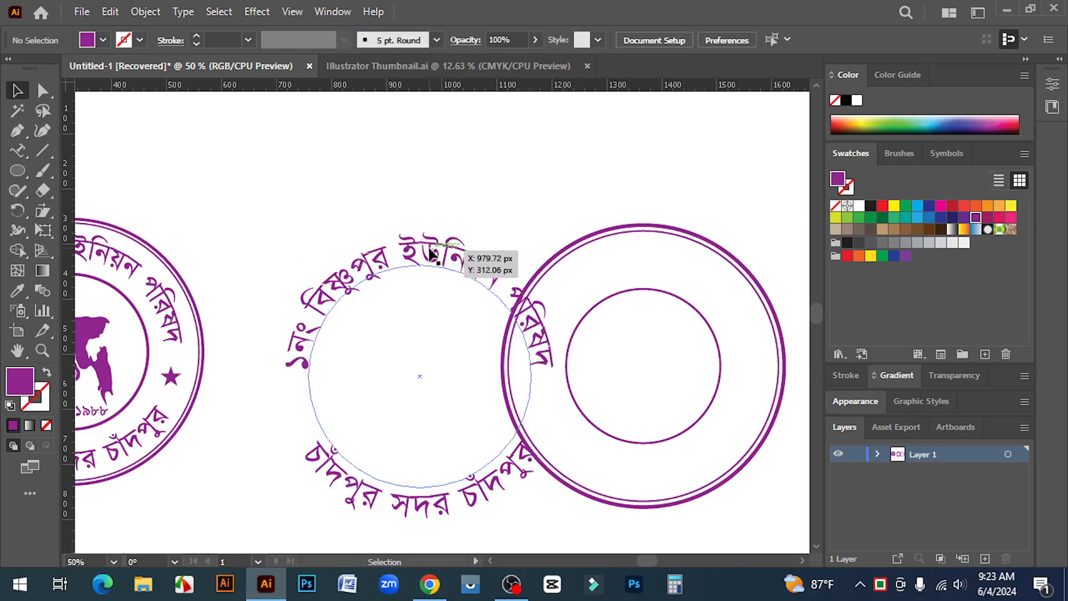
left_click(433, 254)
left_click_drag(433, 254, 658, 246)
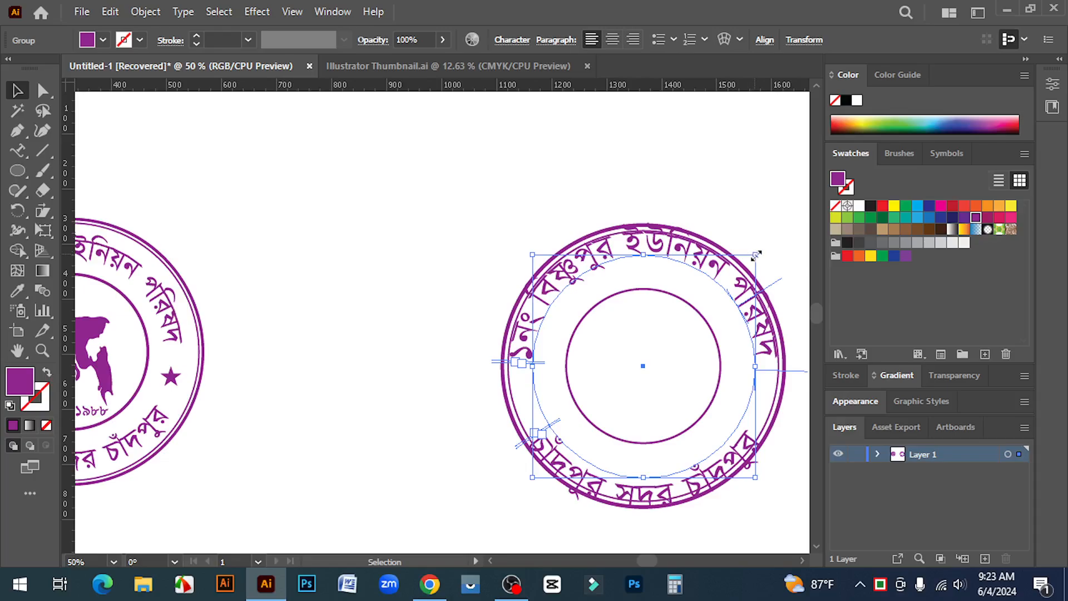
Scale the lettering group proportionally about its centre until it fits between the inner circle and the outer rings, and deselect it
left_click_drag(755, 255, 753, 277)
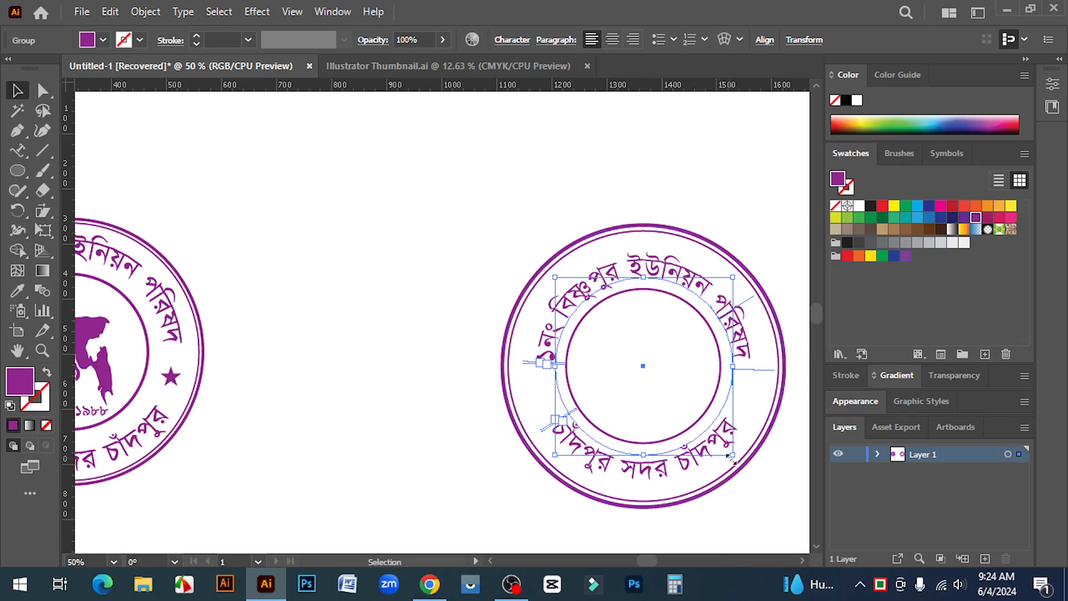
mouse_move(731, 455)
left_mouse_down()
mouse_move(748, 460)
mouse_move(740, 467)
left_mouse_up()
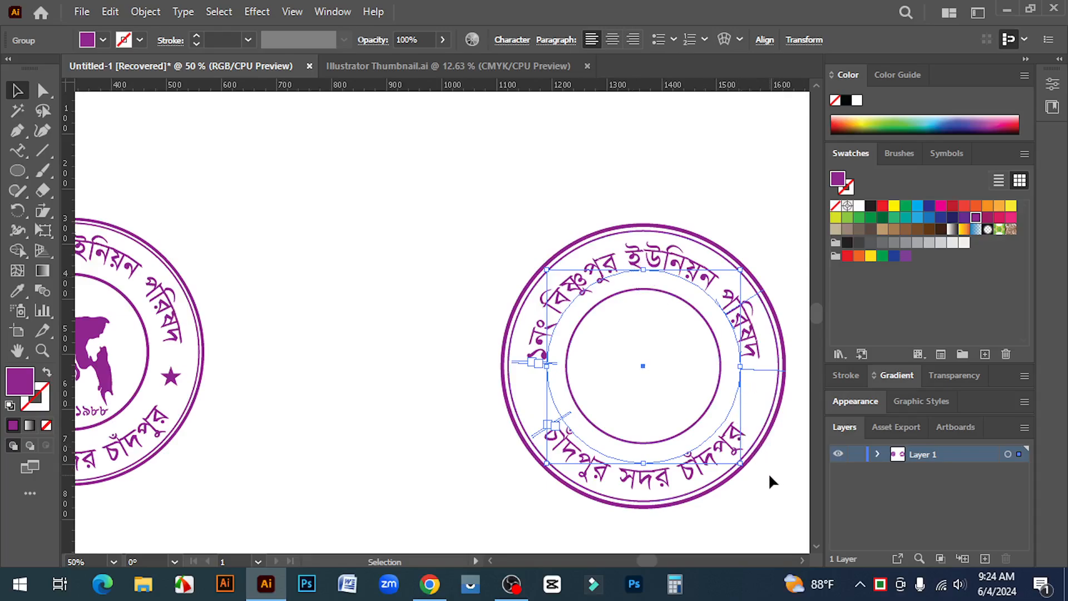
left_click_drag(740, 463, 739, 463)
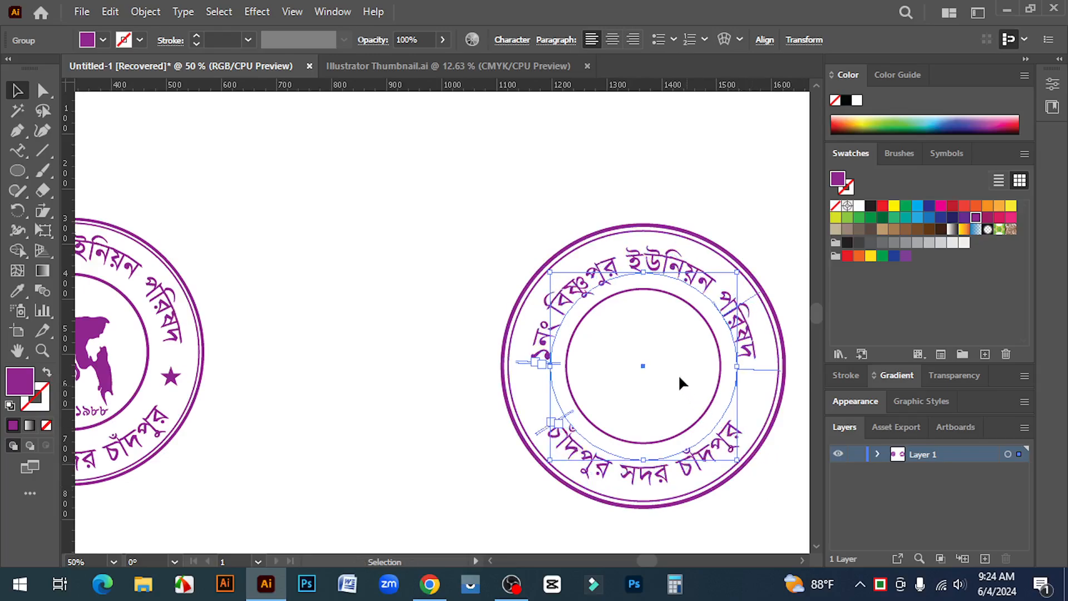
key("ctrl+equal")
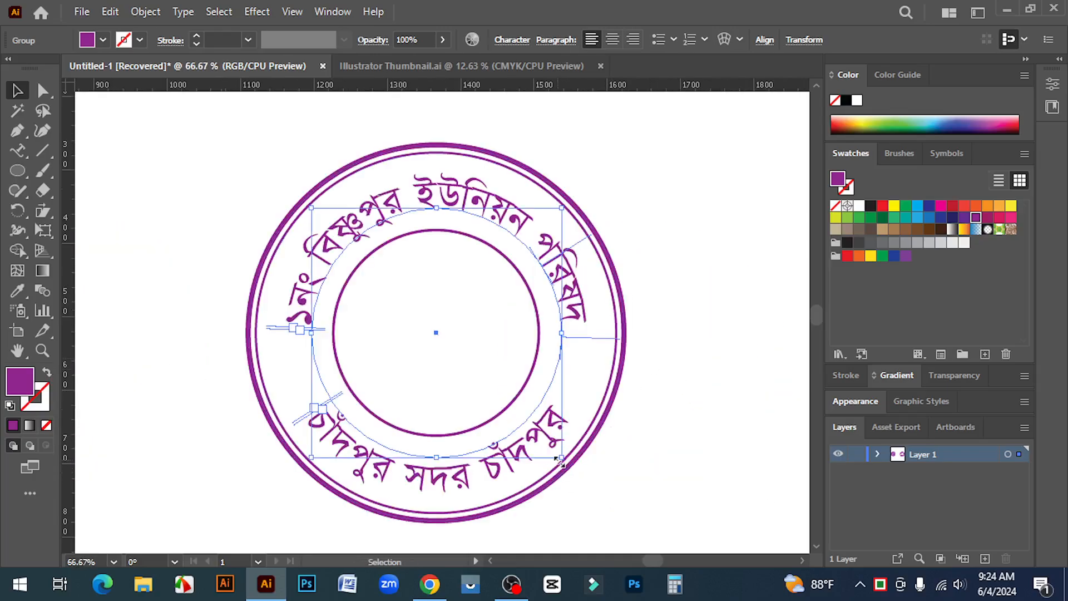
left_click_drag(560, 458, 563, 460)
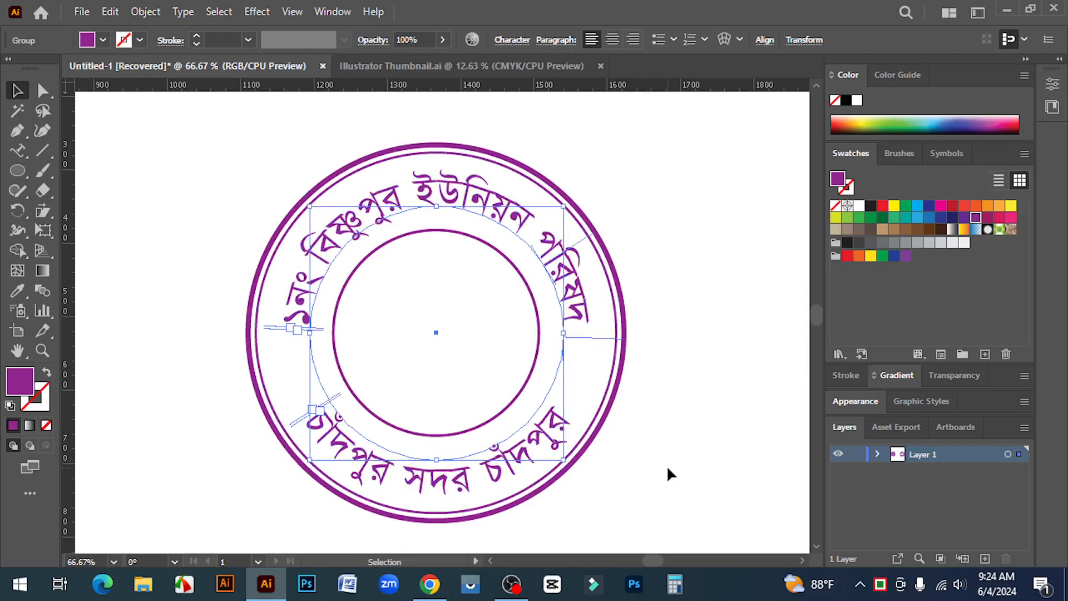
left_click(686, 427)
Compare the new seal with the reference seal, examining the stars between the upper and lower lettering
key("ctrl+minus")
key("ctrl+minus")
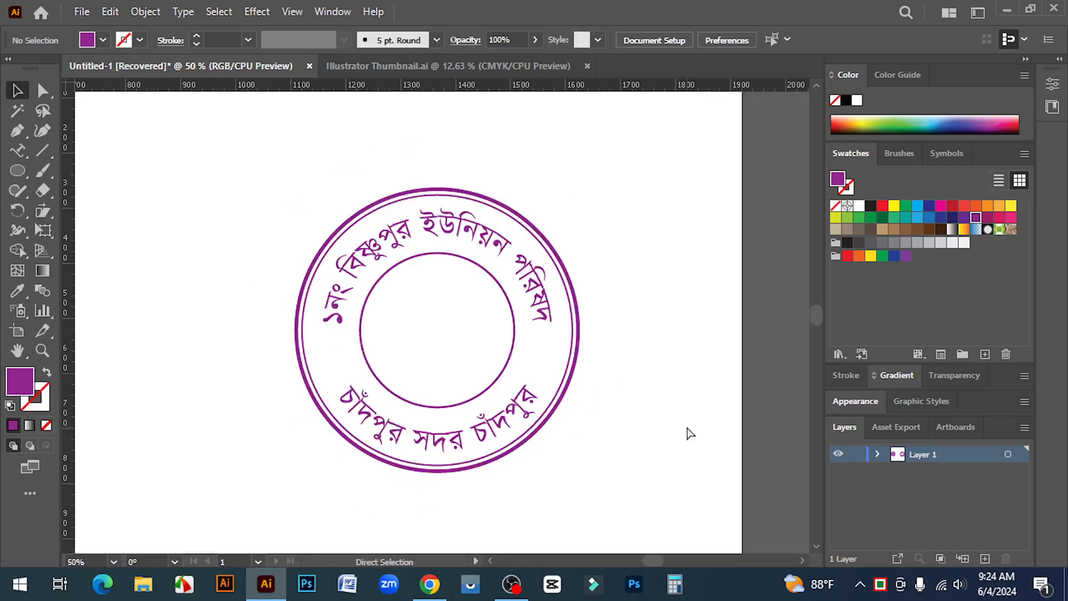
left_click(422, 326, "ctrl")
left_click_drag(383, 358, 619, 342)
left_click_drag(471, 312, 539, 322)
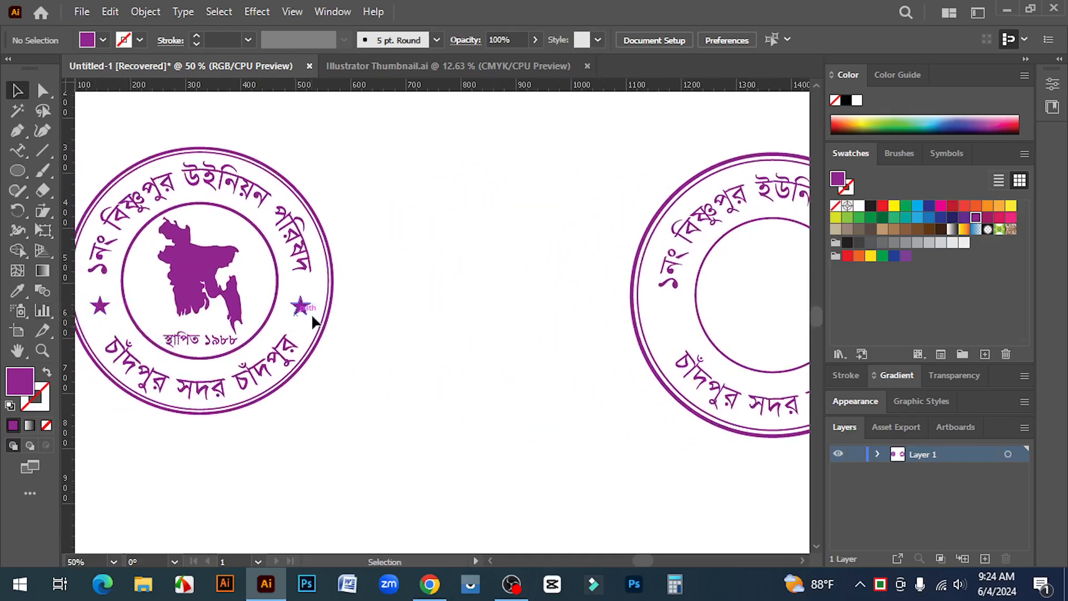
key("ctrl+0")
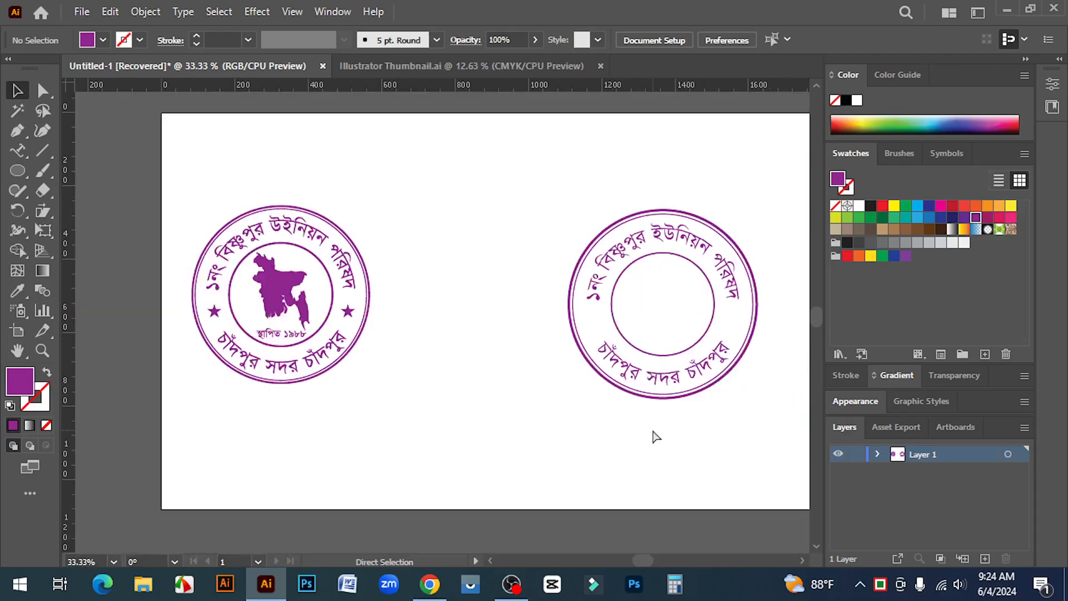
left_click(652, 311, "ctrl")
left_click_drag(434, 322, 460, 312)
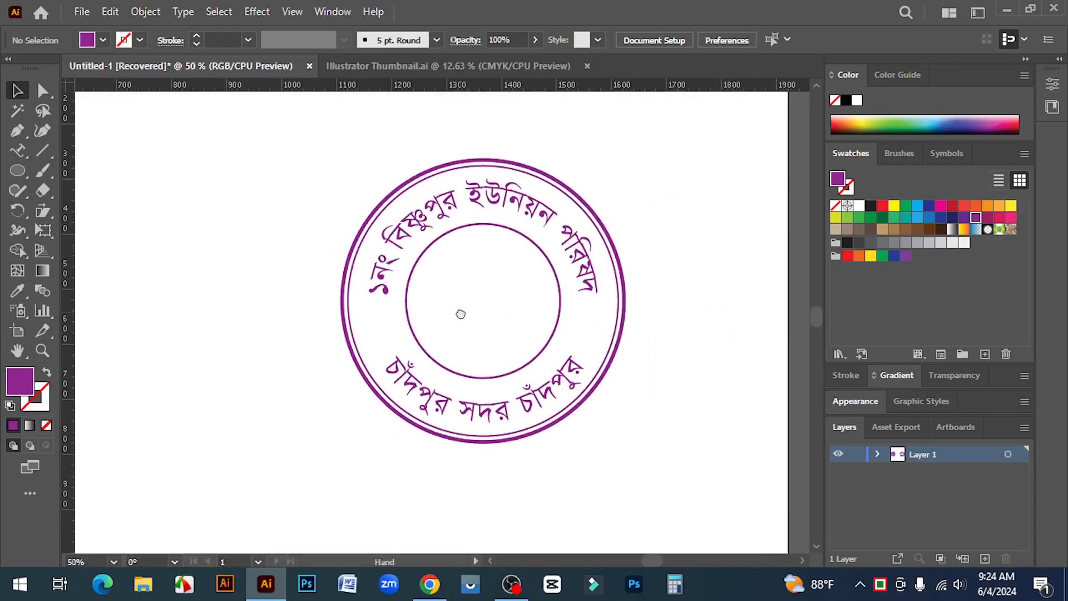
Draw a purple five-pointed star in the left gap between the two texts and place a matching one in the right gap
left_click_drag(22, 168, 90, 250)
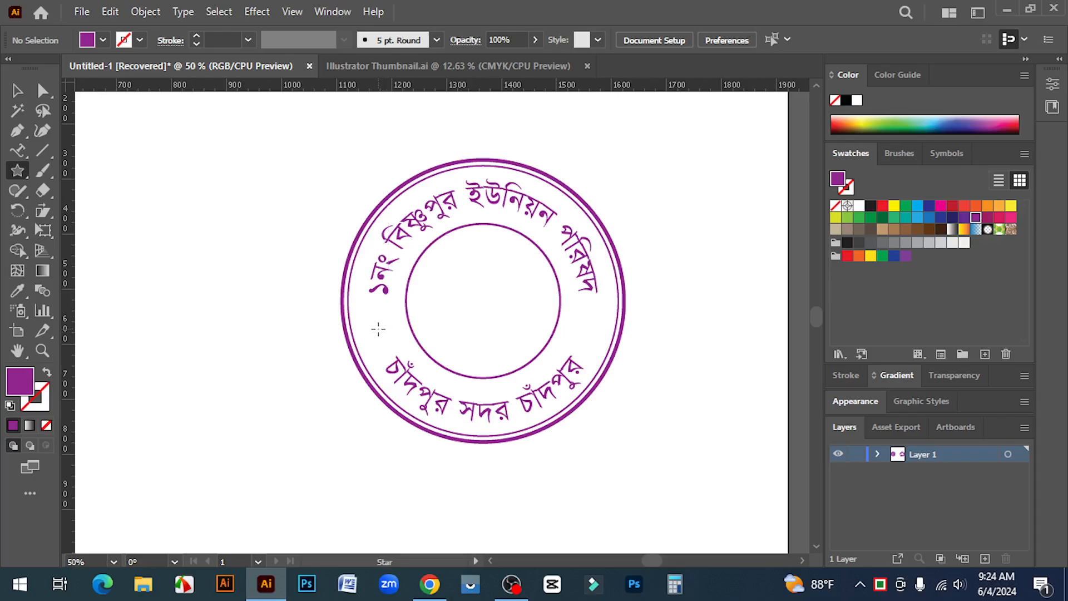
mouse_move(378, 328)
left_mouse_down()
mouse_move(388, 342)
mouse_move(609, 335)
left_mouse_up()
left_click(17, 90)
left_click(298, 392)
left_click(689, 434)
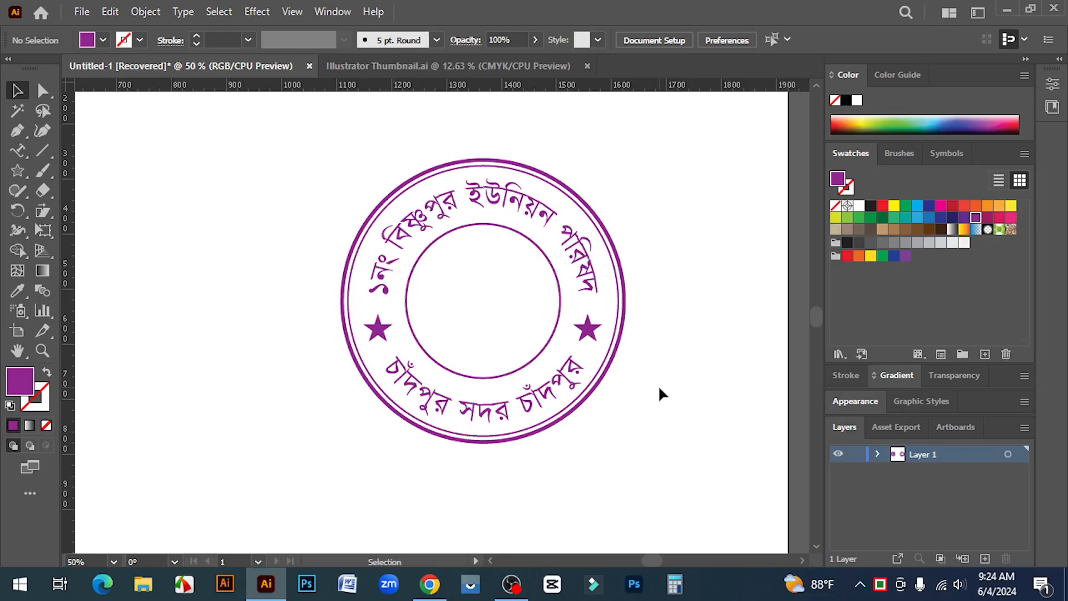
Examine the founding-year line beneath the map in the reference seal
key("ctrl+minus")
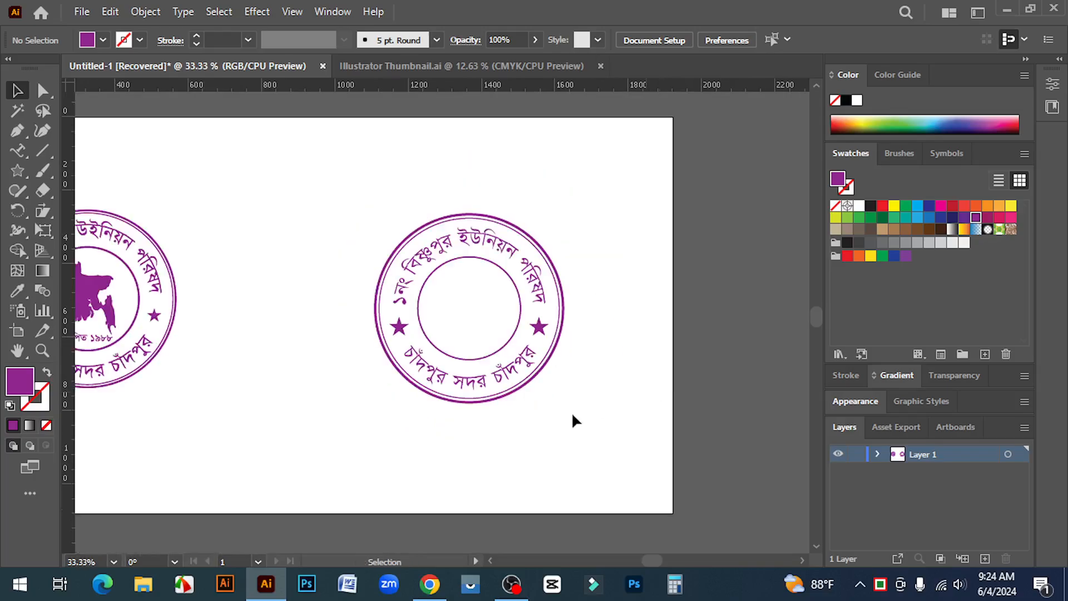
left_click(142, 316, "ctrl")
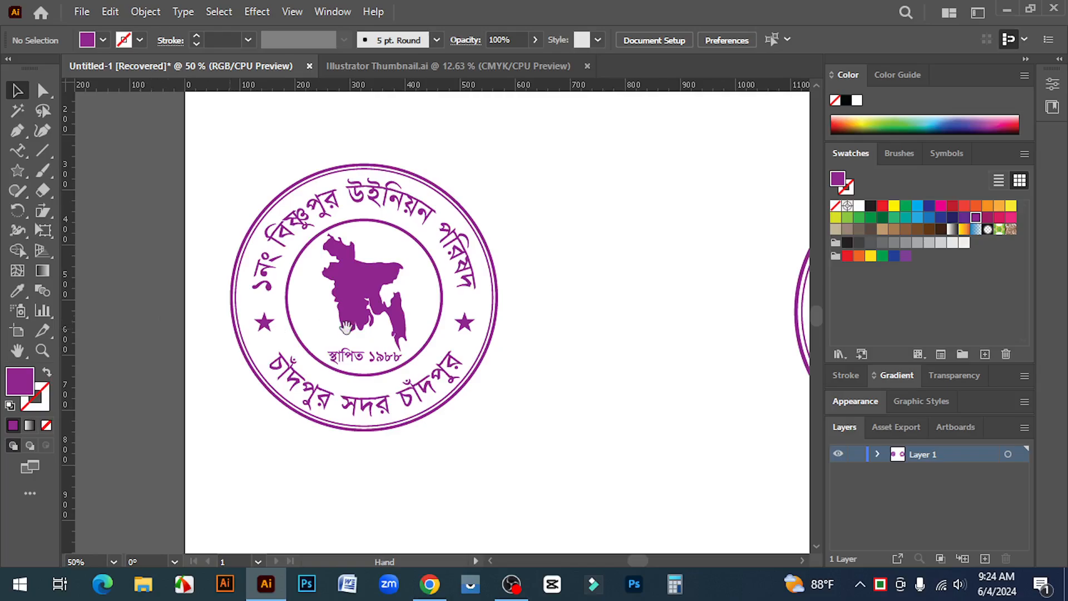
left_click_drag(370, 319, 299, 246)
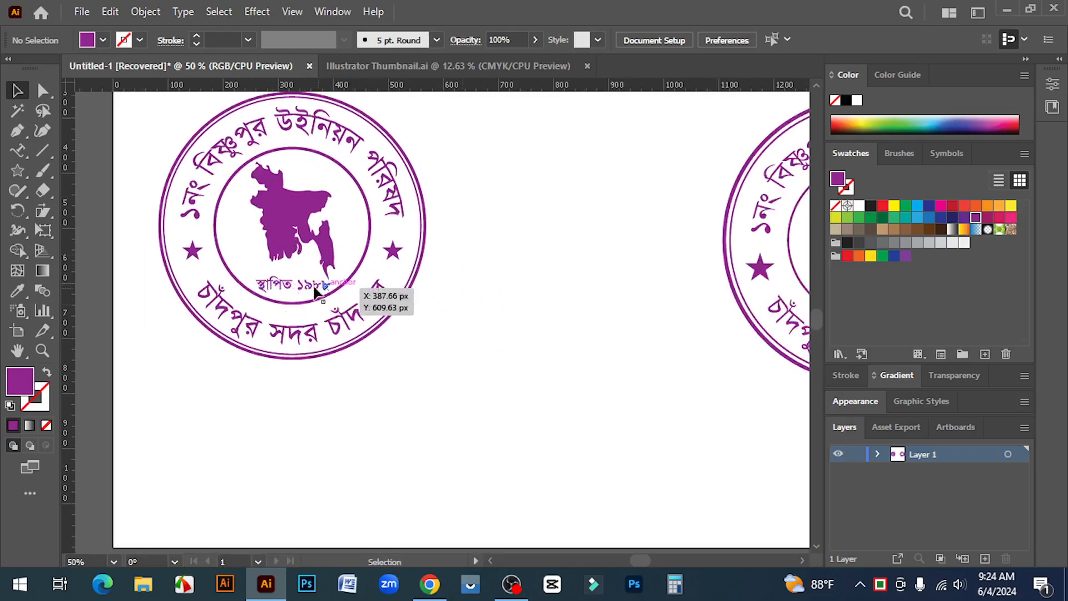
scroll(539, 365, "down", 2)
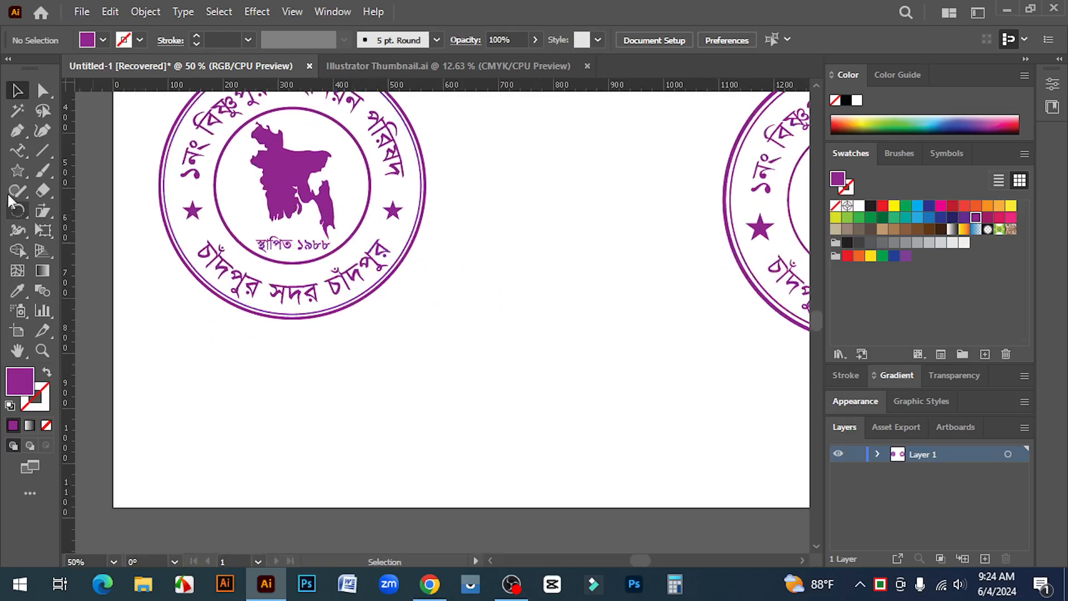
left_click(20, 154)
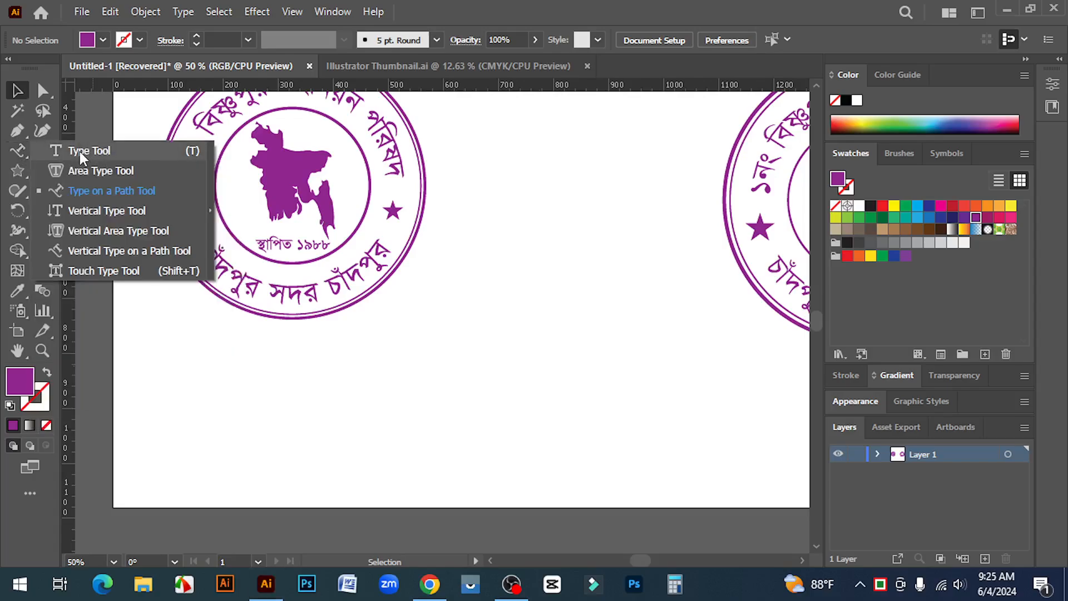
left_click(79, 151)
left_click(481, 366)
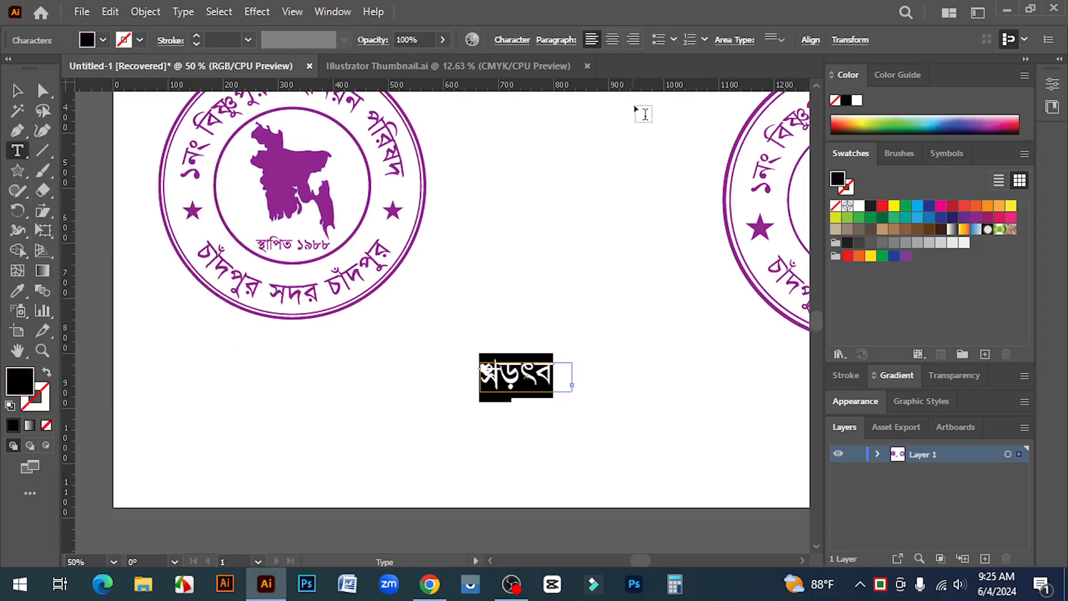
left_click(27, 92)
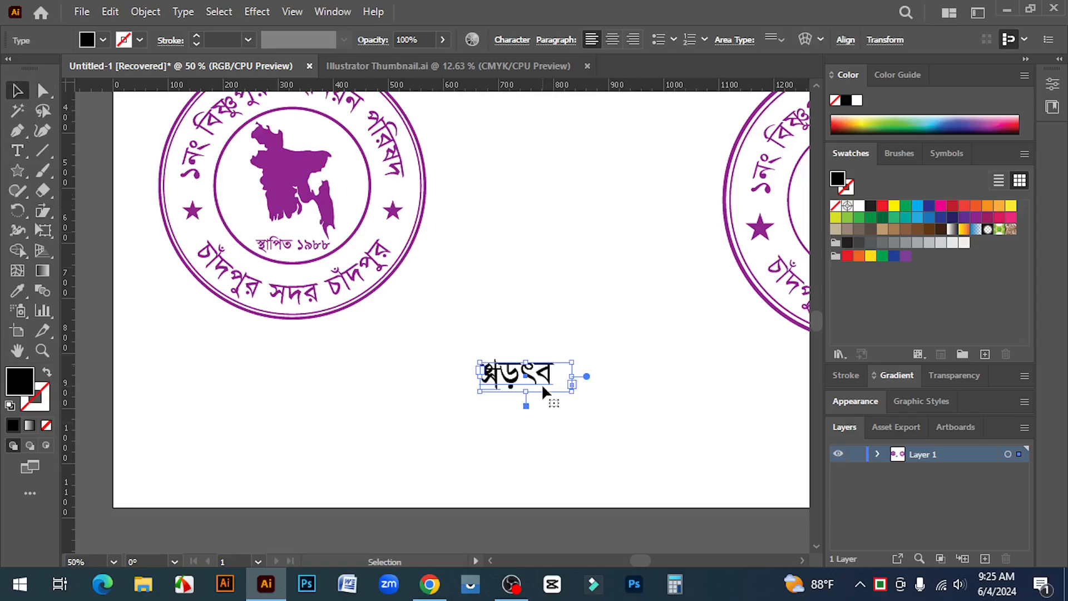
key("Delete")
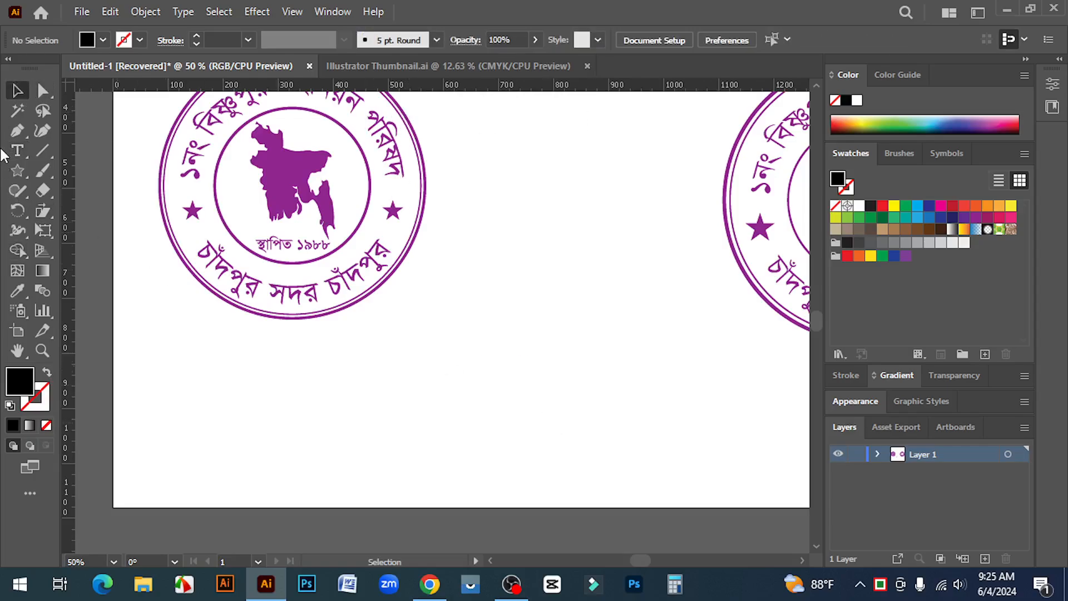
Add a straight text line reading "স্থাপিত: ১৯৮৮" in the empty area between and below the two seals
left_click(17, 150)
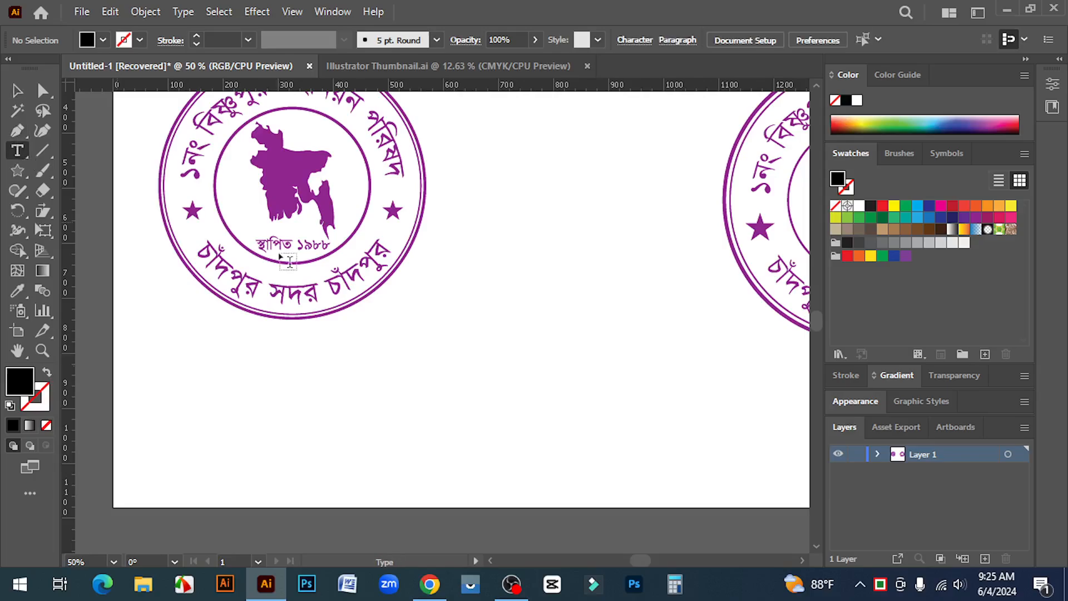
left_click(524, 355)
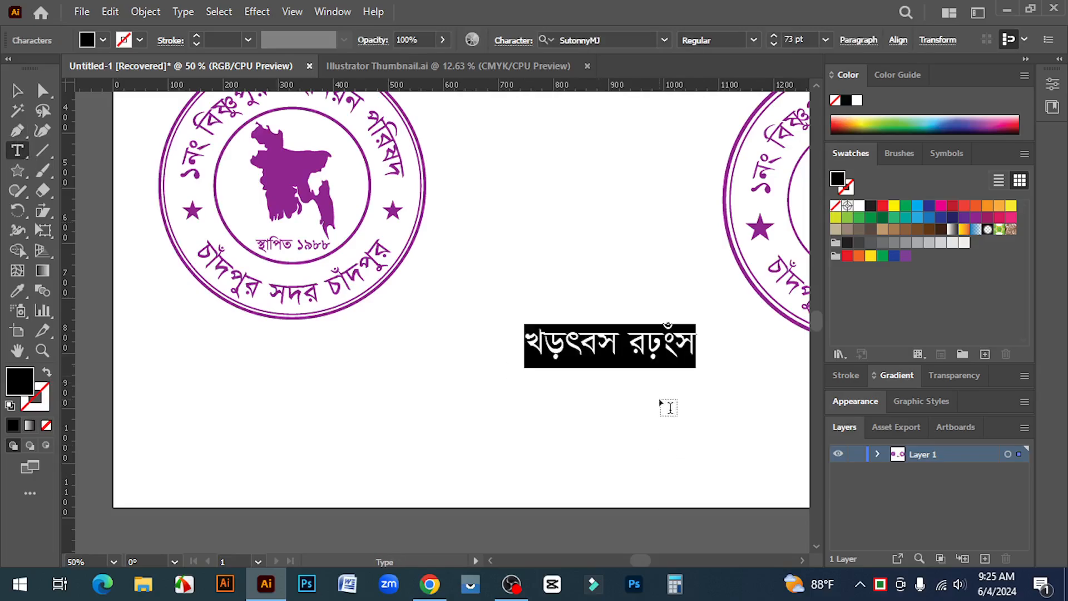
type("স্তঅ")
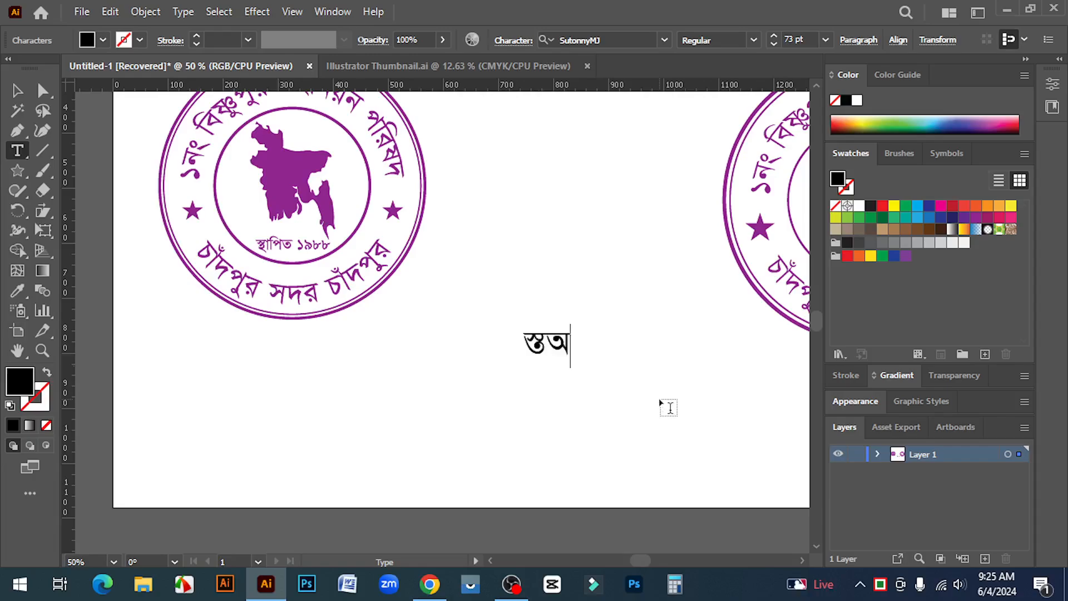
key("BackSpace")
key("BackSpace")
key("BackSpace")
type("স্থা")
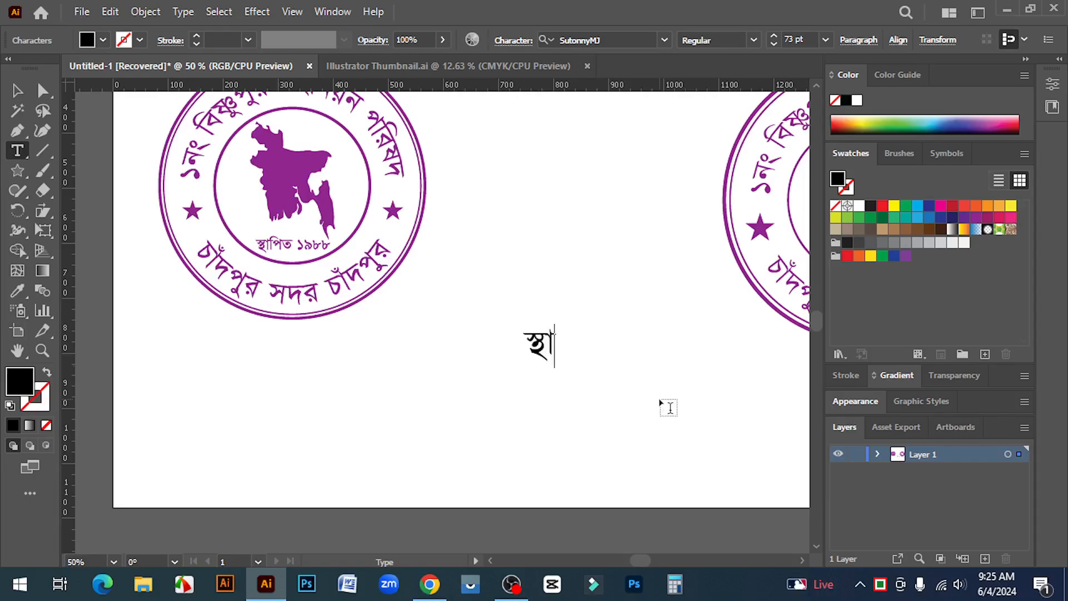
type("পিতঃ ")
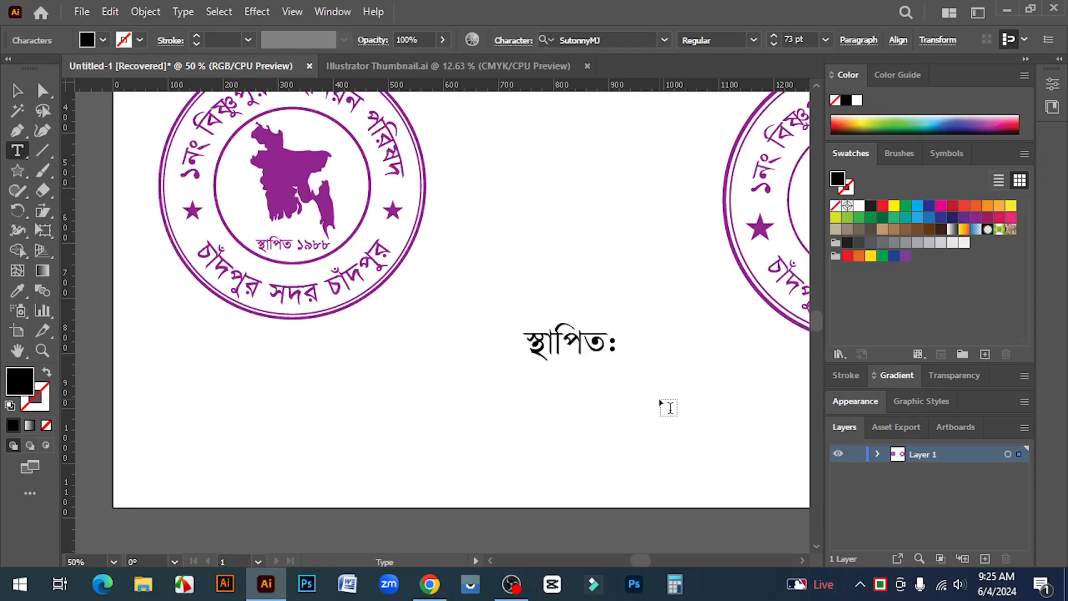
type("১৯৮৮")
Fill the founding-year text with the seal's purple and deselect it
left_click(16, 90)
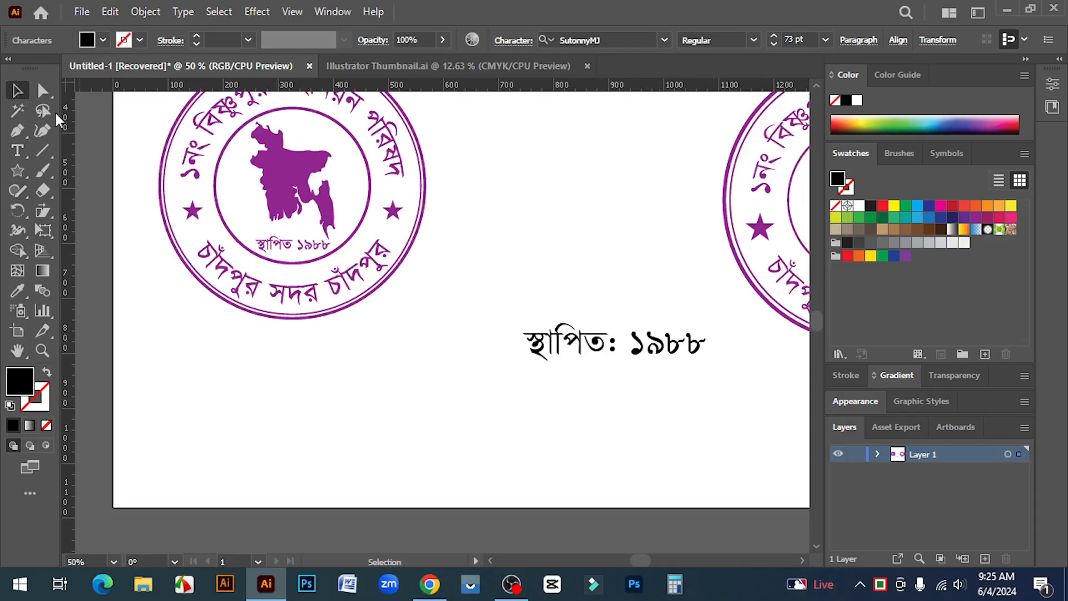
left_click(976, 218)
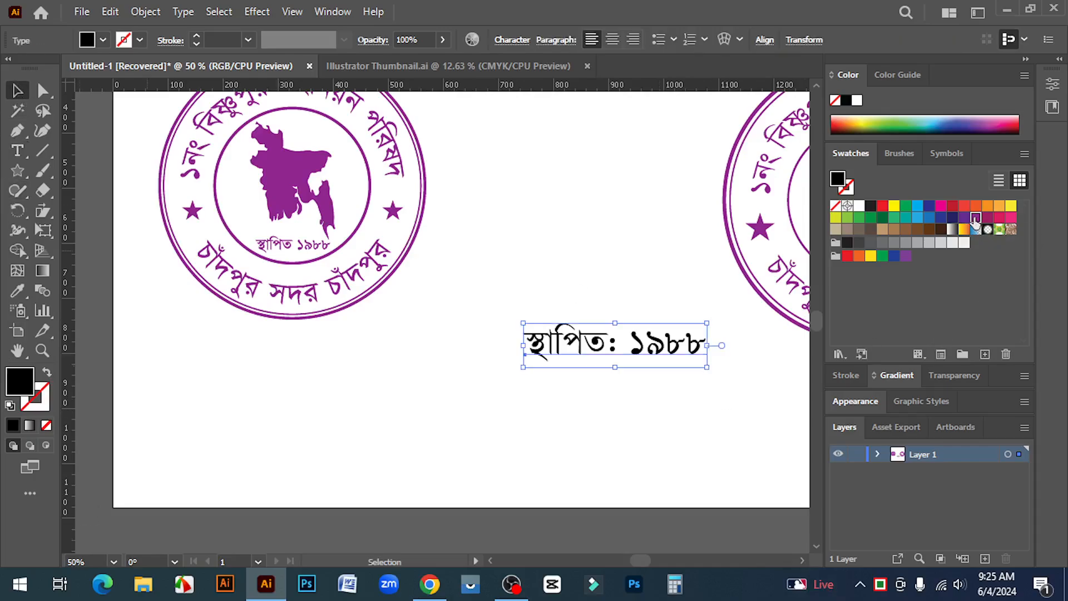
left_click(739, 385)
Place a vertical ruler guide through the centre of the new seal's inner circle
key("ctrl+minus")
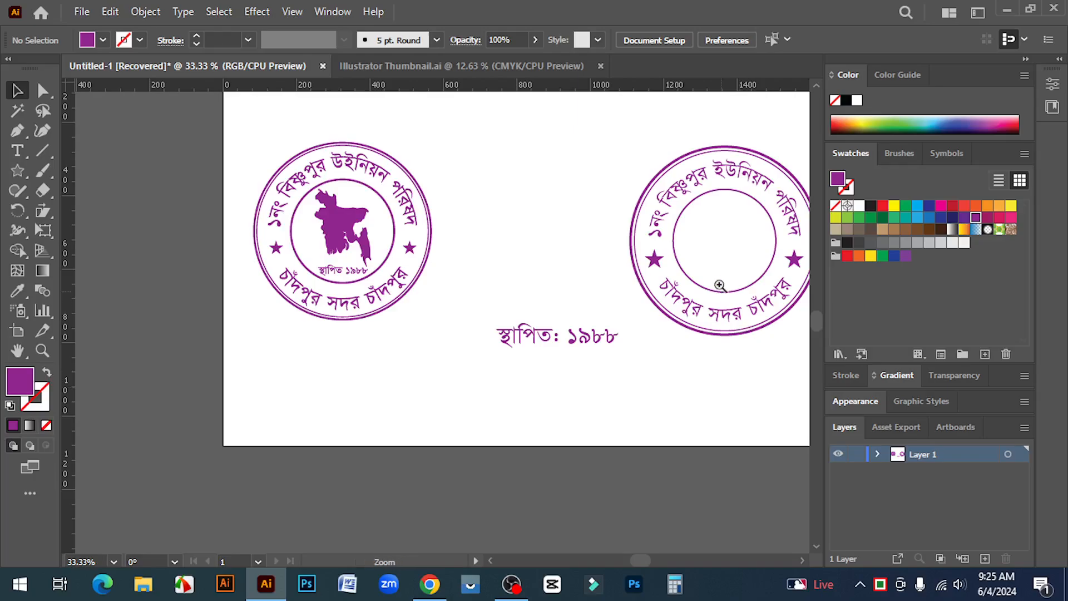
left_click(718, 283, "ctrl")
left_click(445, 184)
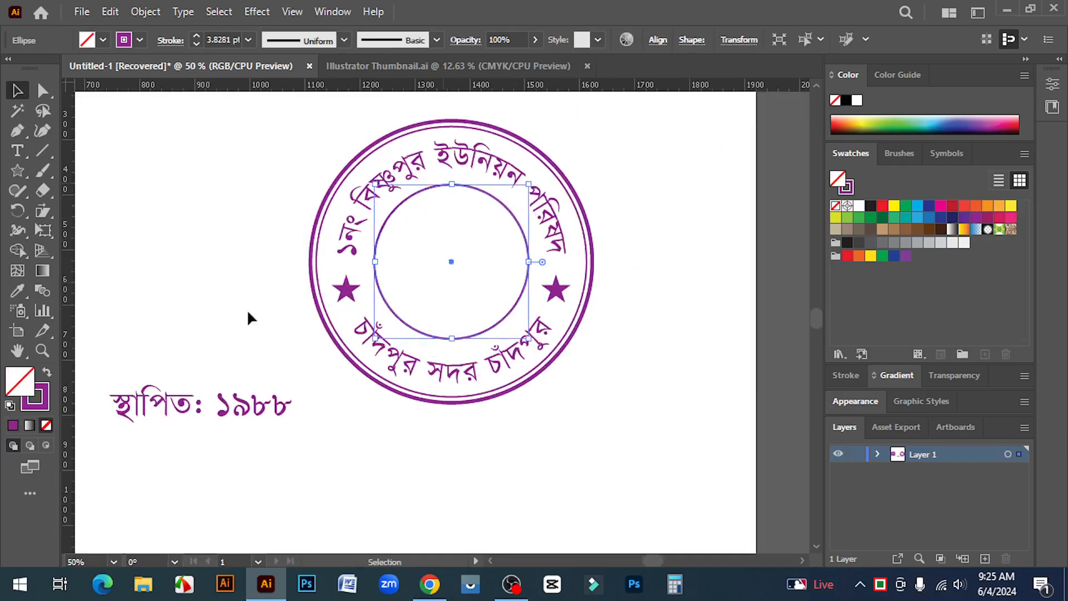
left_click_drag(68, 258, 451, 181)
Scale down the founding-year text and centre it on the guide in the lower part of the new seal's inner circle
left_click(234, 409)
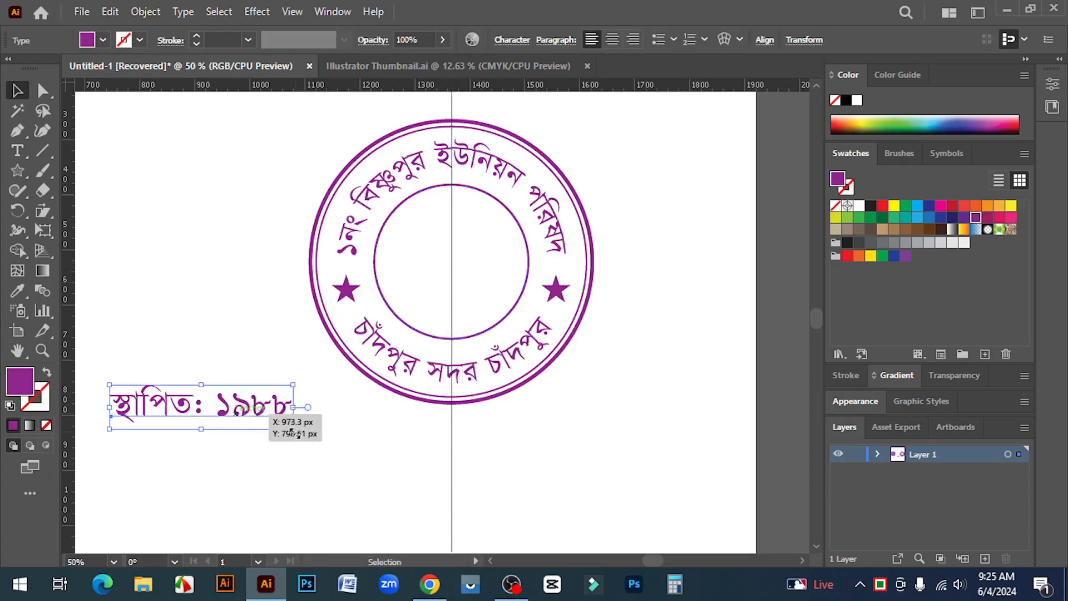
left_click_drag(295, 426, 275, 420)
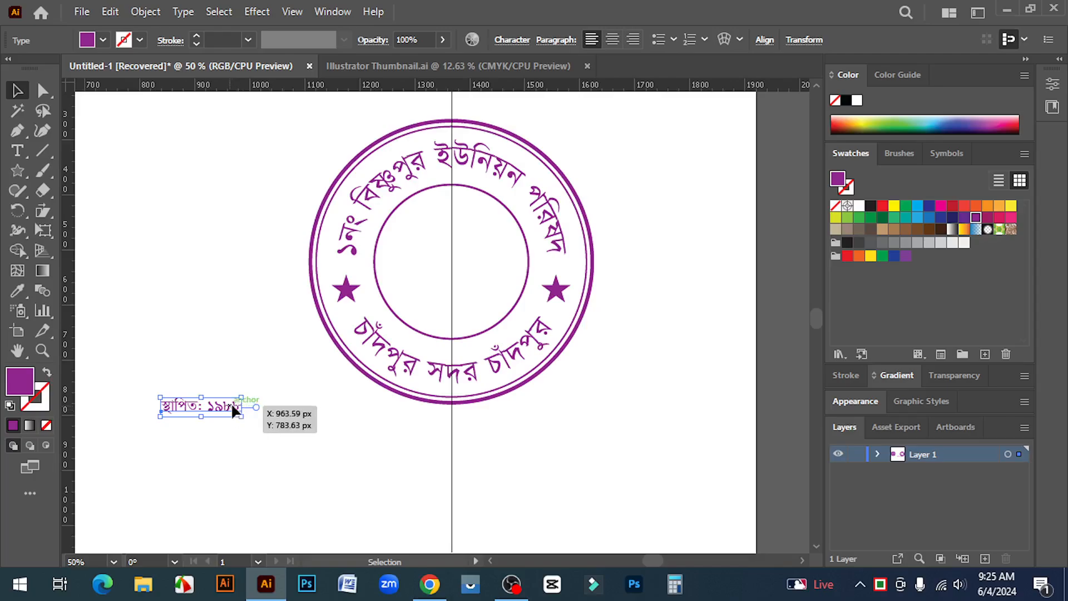
left_click_drag(231, 404, 590, 384)
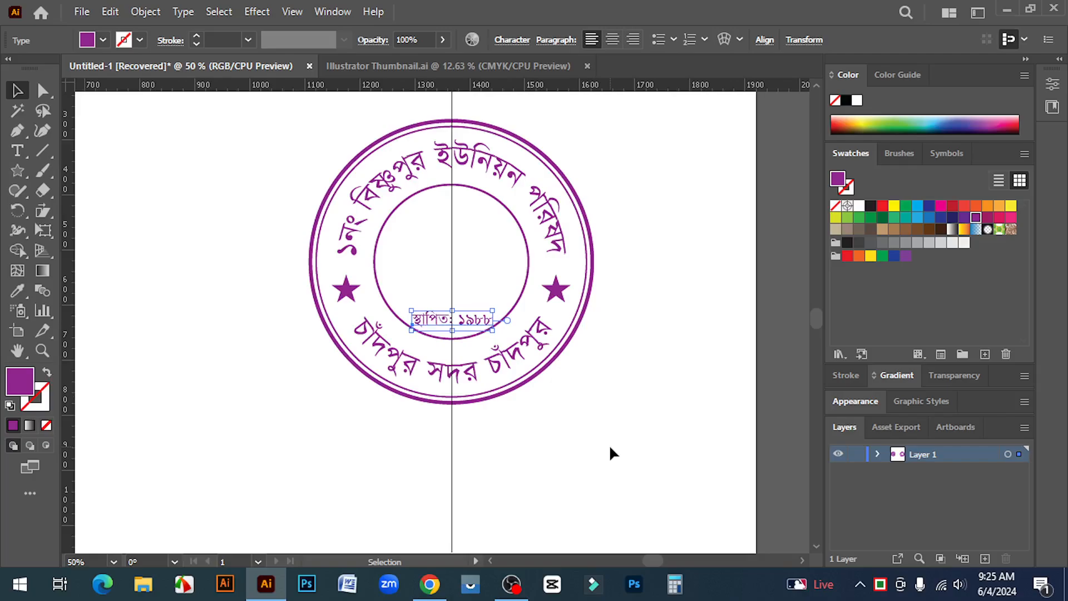
left_click(610, 453)
Look over the map silhouette in the reference seal and switch to Chrome
key("ctrl+minus")
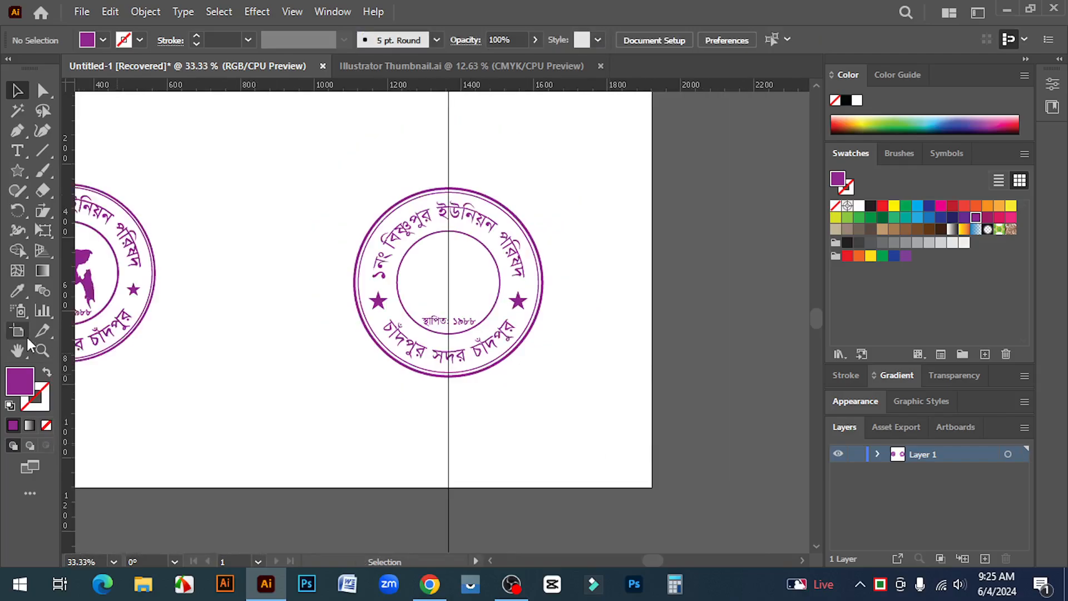
key("ctrl+minus")
left_click(177, 289, "ctrl")
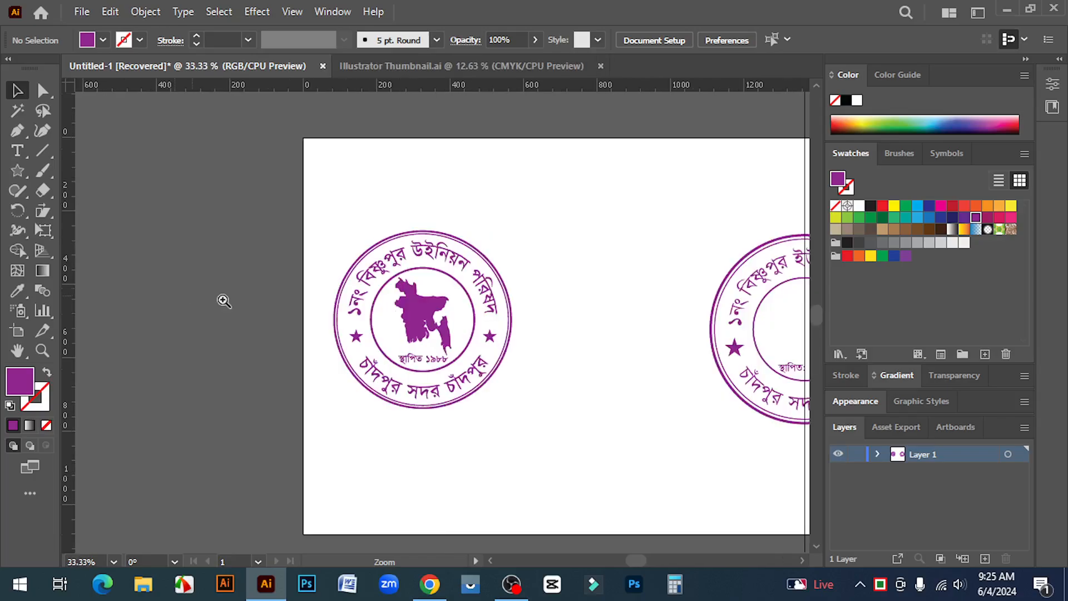
left_click_drag(486, 332, 412, 272)
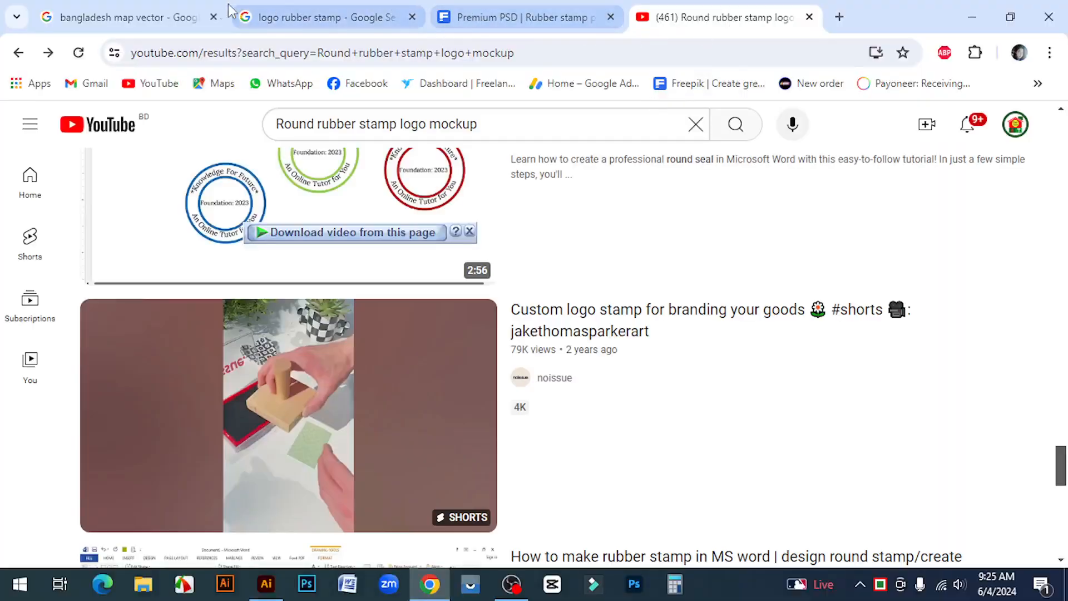
Open the "bangladesh map vector" image results and examine the Pixabay map preview and its related images
left_click(87, 22)
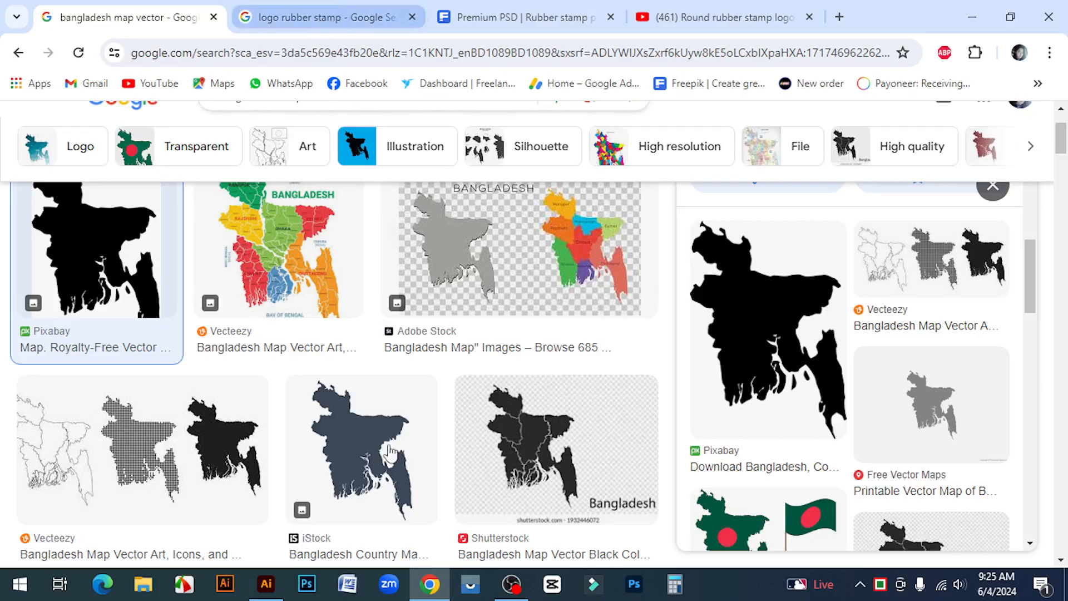
scroll(335, 203, "up", 2)
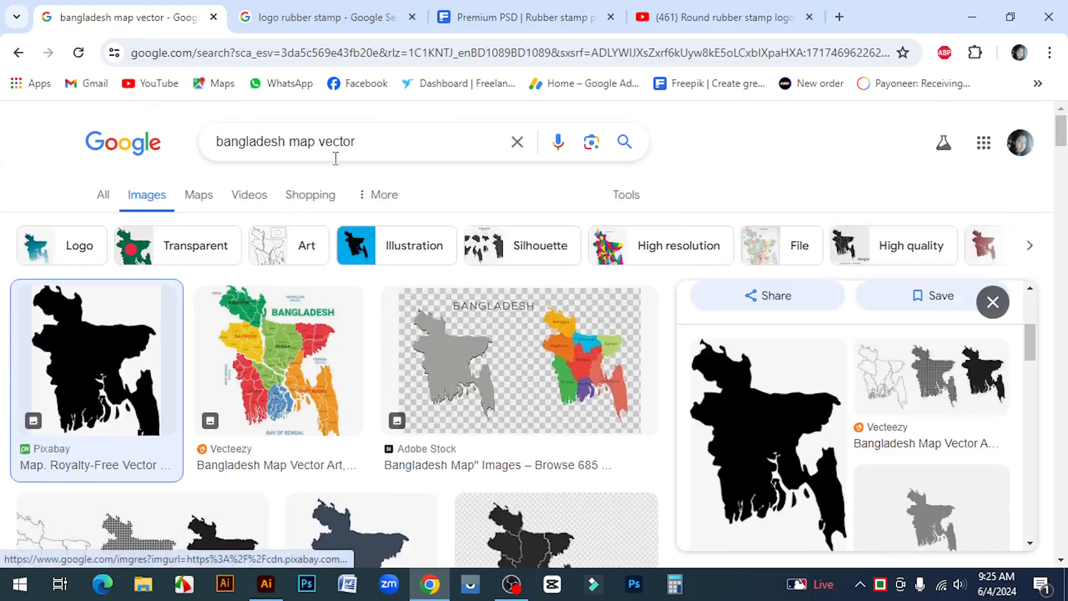
left_click_drag(356, 141, 215, 144)
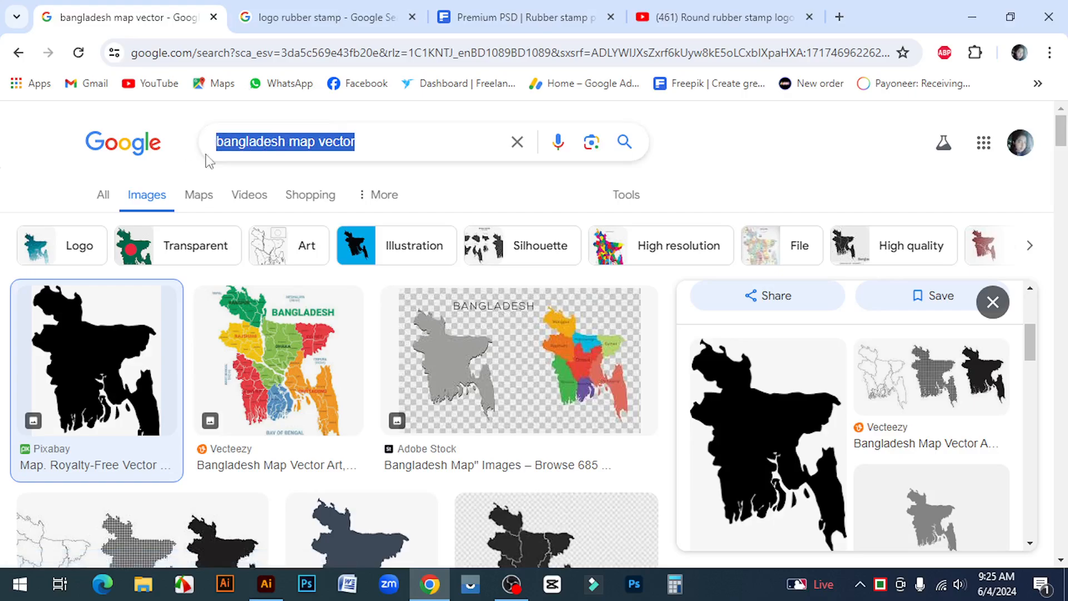
left_click(391, 143)
scroll(866, 434, "up", 5)
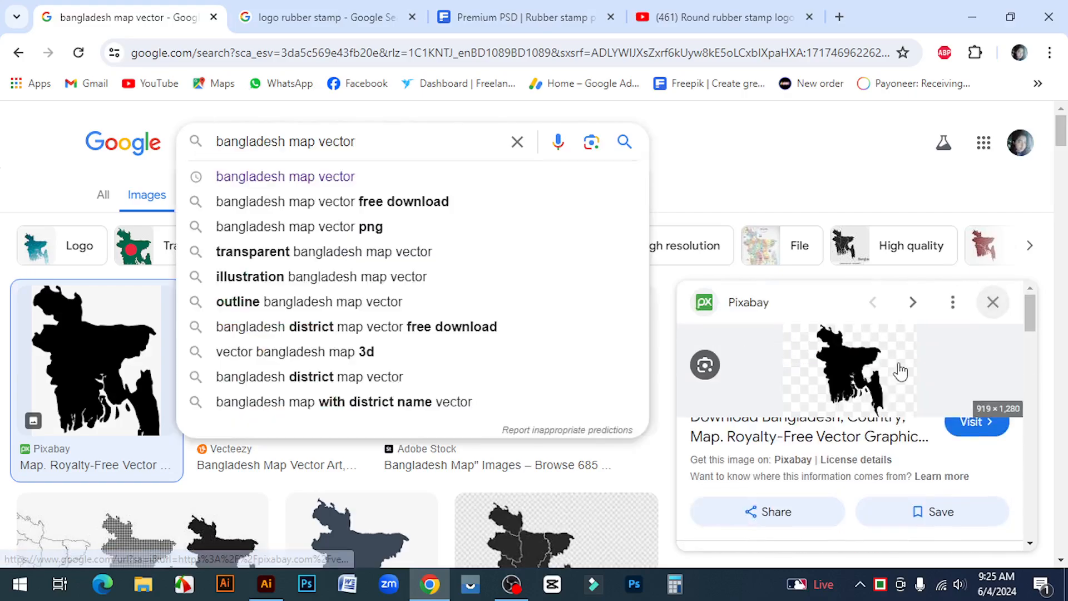
scroll(834, 434, "down", 5)
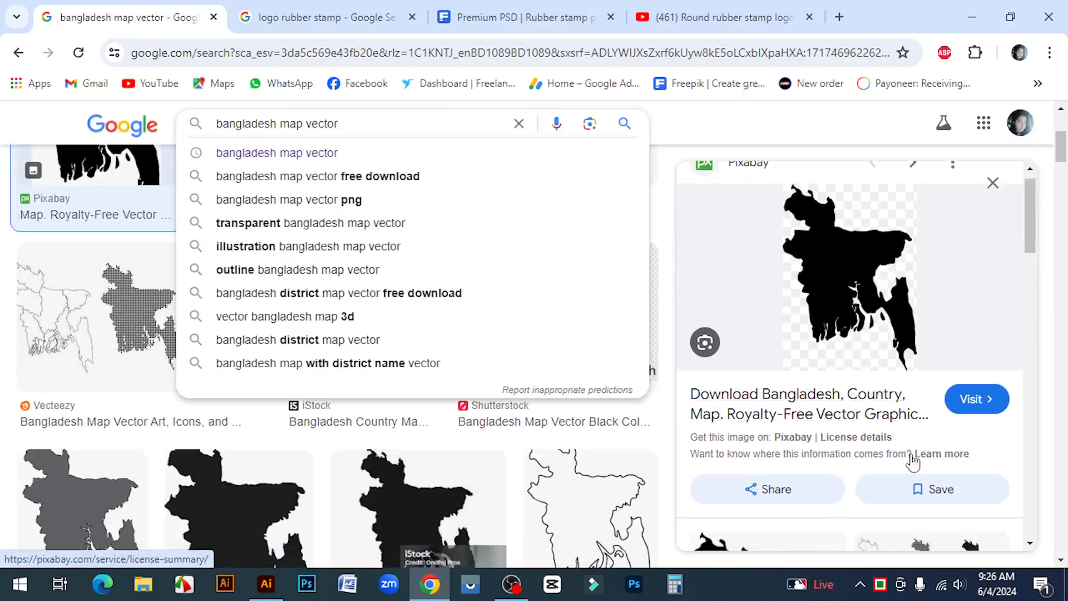
scroll(916, 457, "down", 1)
scroll(920, 452, "up", 2)
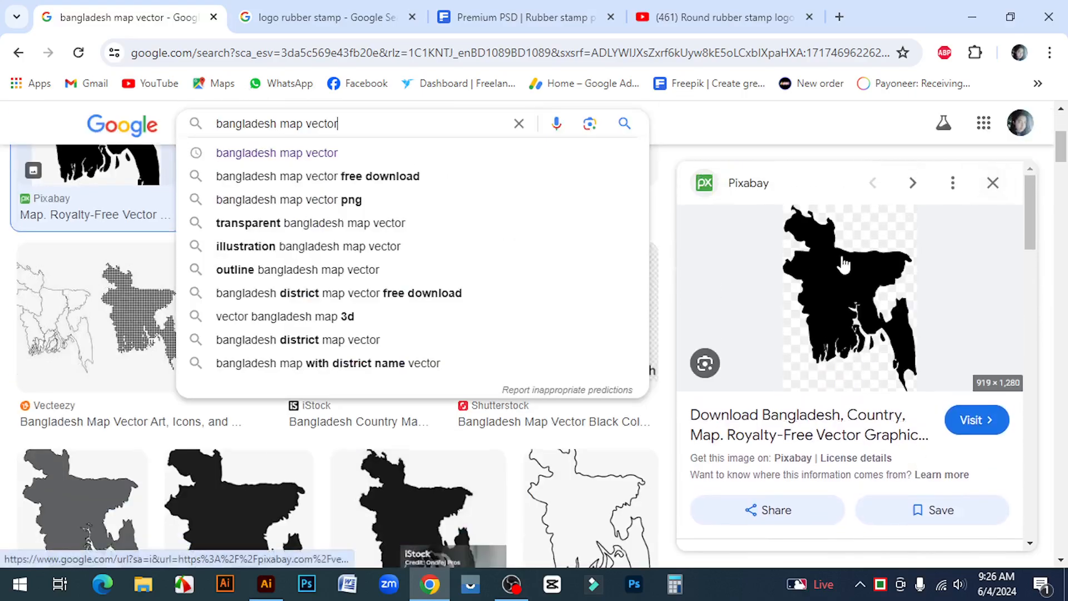
scroll(843, 266, "down", 5)
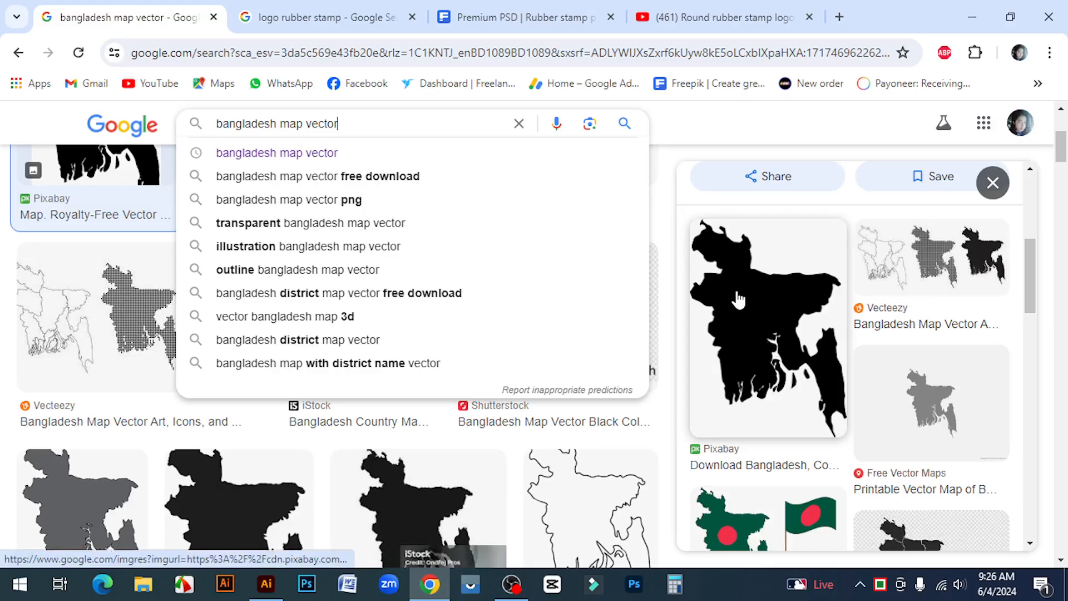
Copy the black Bangladesh map silhouette from the related images of the Pixabay result
right_click(738, 299)
scroll(784, 255, "down", 1)
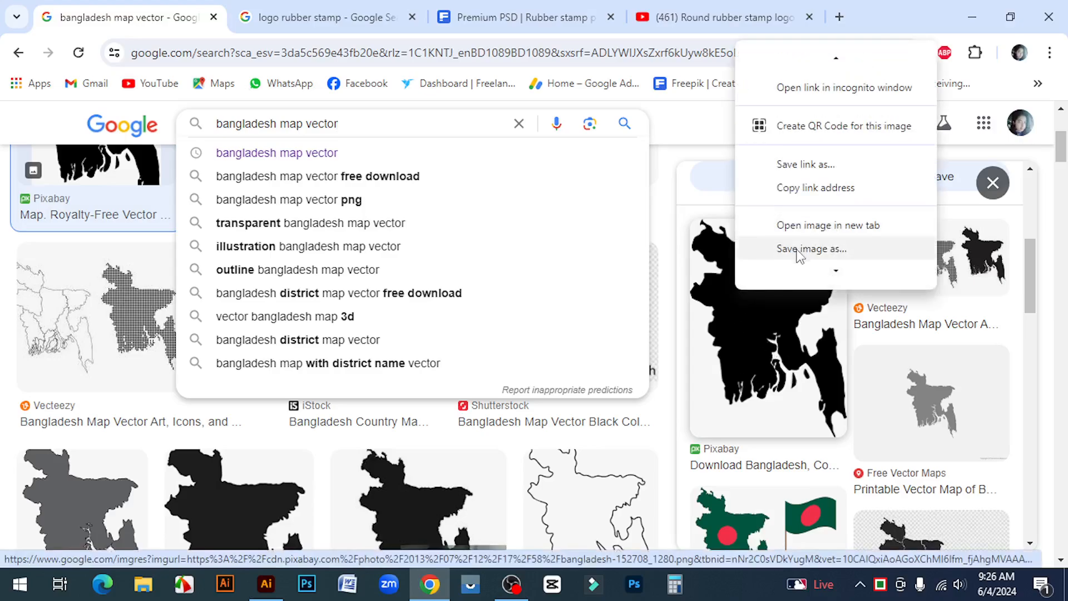
scroll(799, 250, "down", 2)
left_click(796, 227)
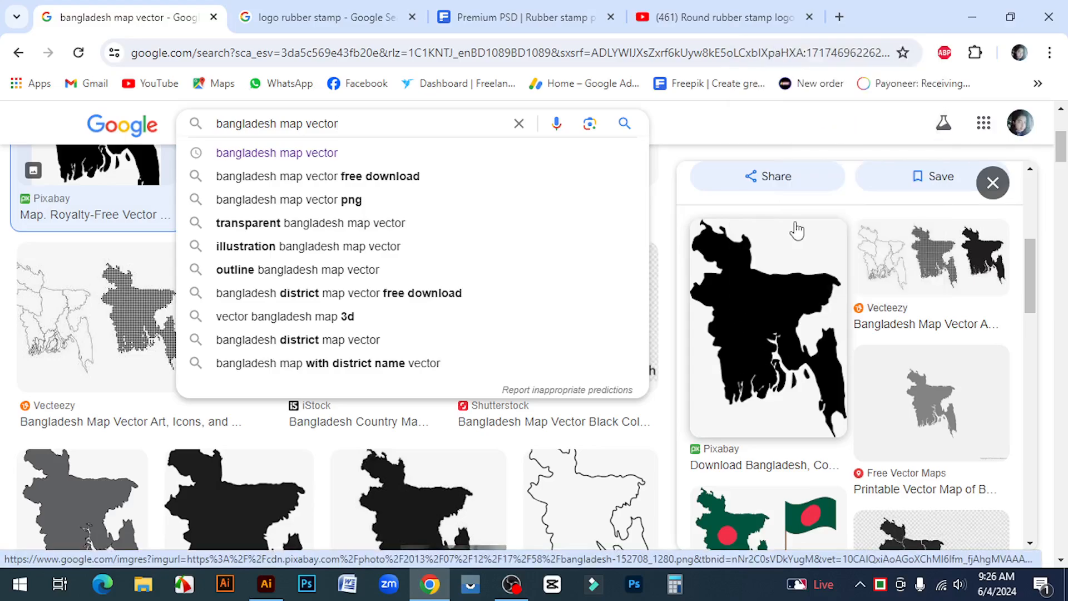
Switch to Illustrator, paste the map image and enlarge it proportionally about its centre to about twice its size
left_click(266, 583)
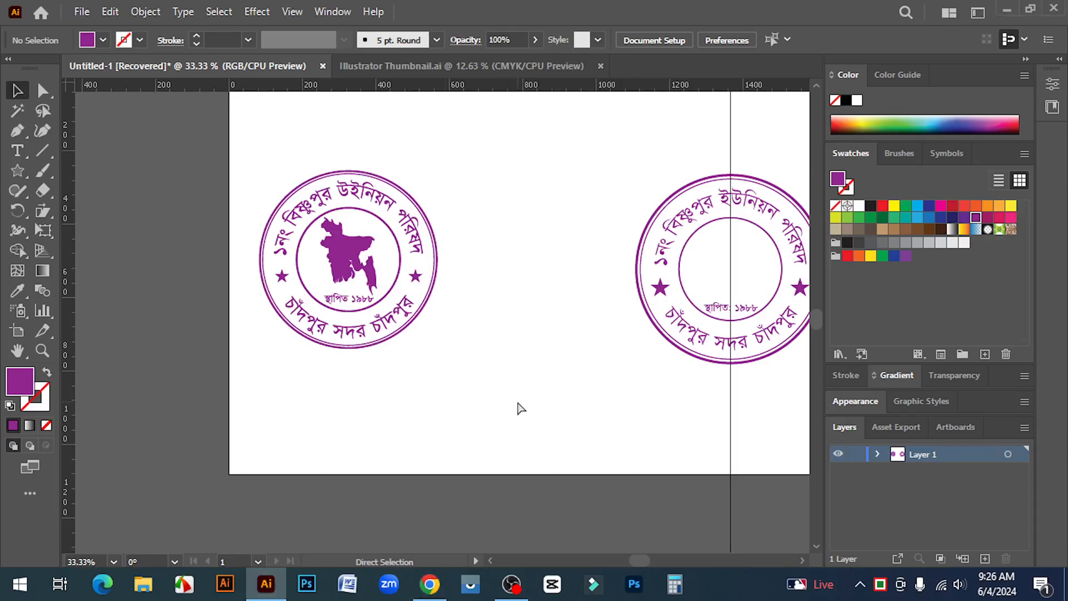
key("ctrl+v")
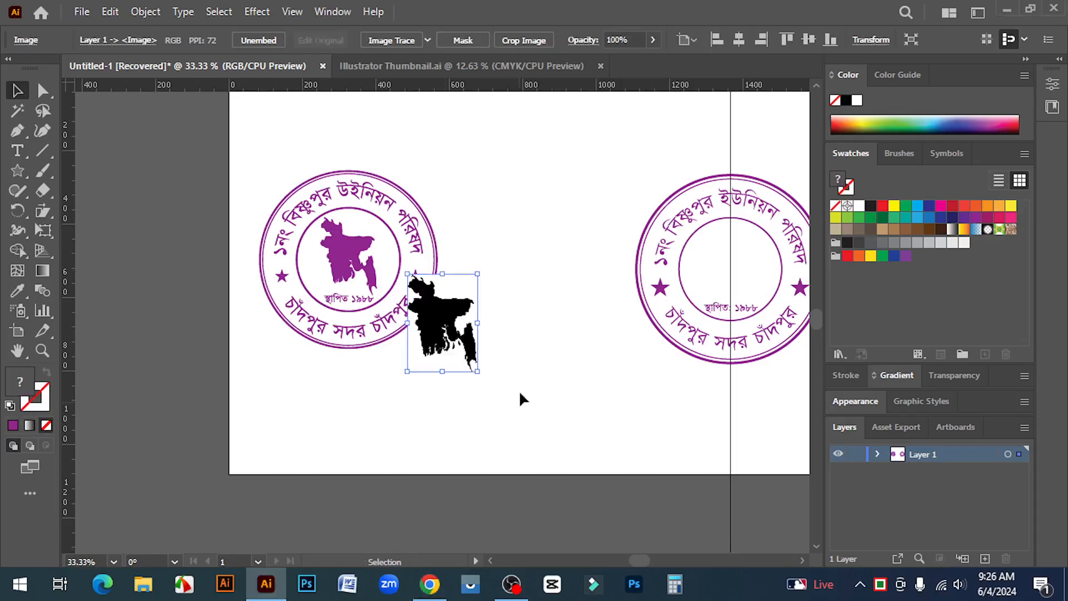
left_click_drag(480, 375, 520, 435)
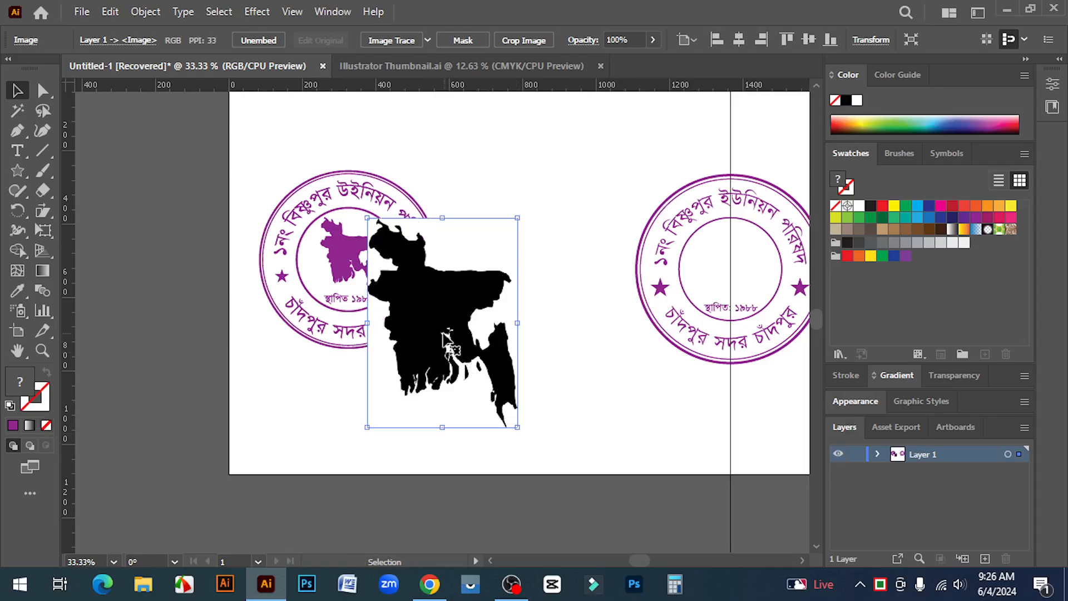
Place the map image beside the reference seal, then trace it with the Sketched Art preset and expand it into paths
mouse_move(450, 331)
left_mouse_down()
mouse_move(547, 356)
mouse_move(535, 350)
left_mouse_up()
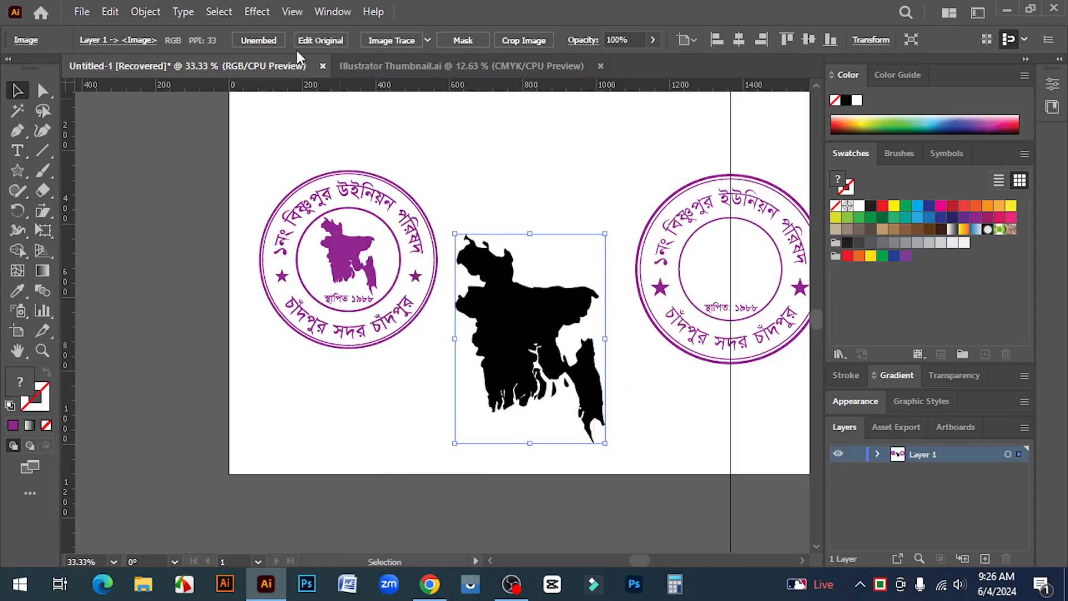
left_click(427, 40)
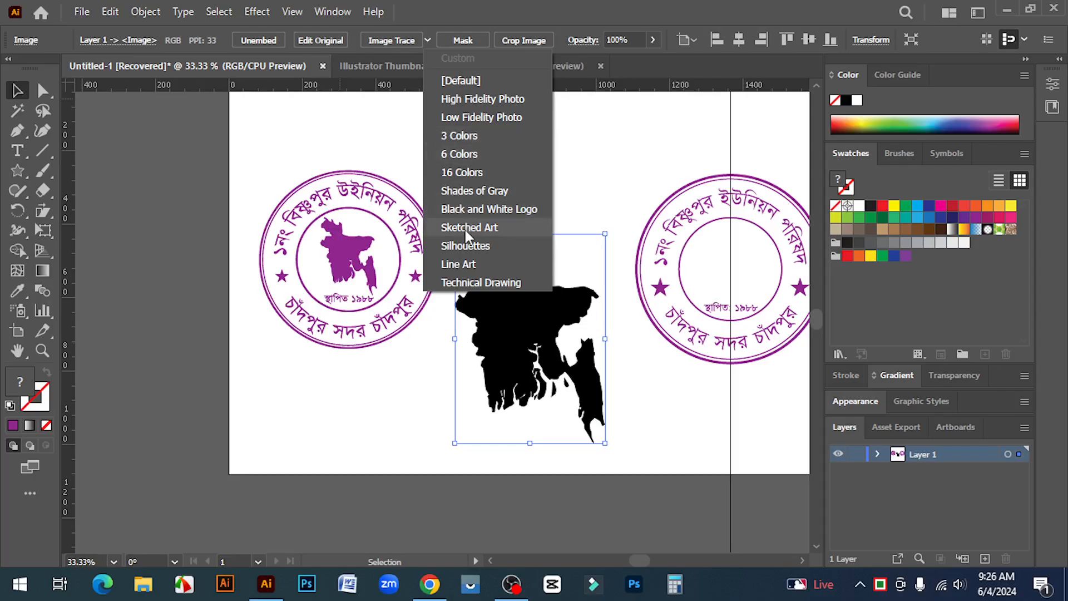
left_click(483, 227)
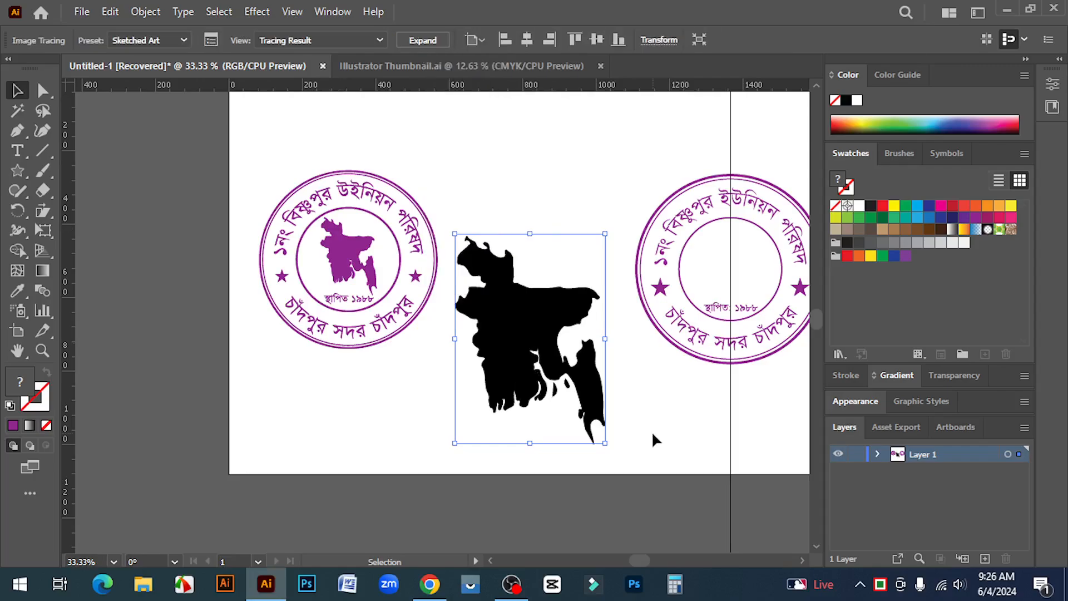
left_click(415, 41)
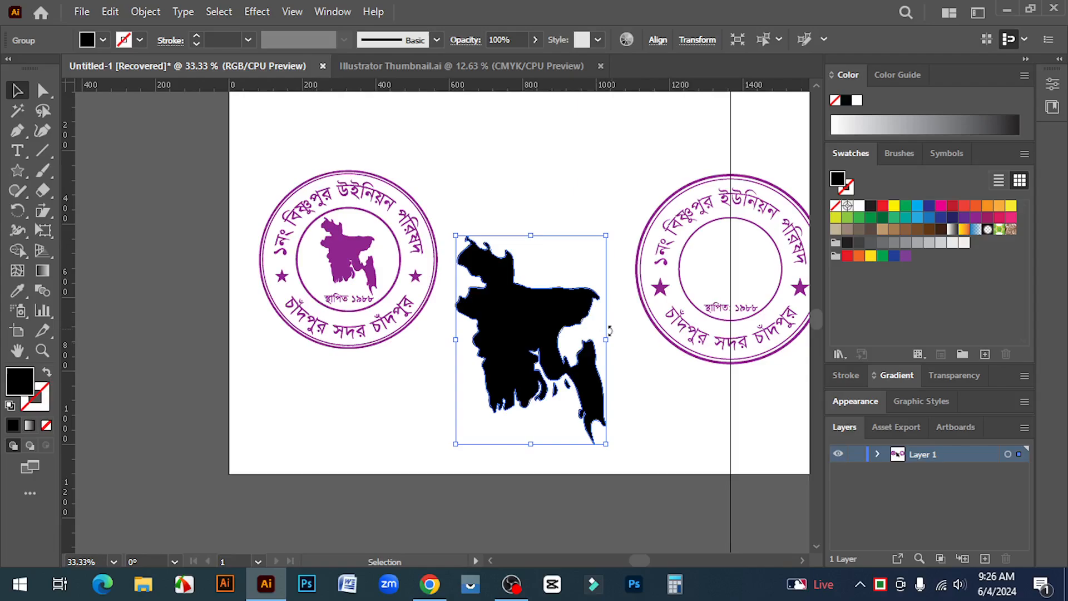
left_click(653, 425)
Scale the traced map down proportionally about its centre to about half size and move it into the new seal's inner circle
left_click(524, 352)
left_click_drag(606, 443, 567, 389)
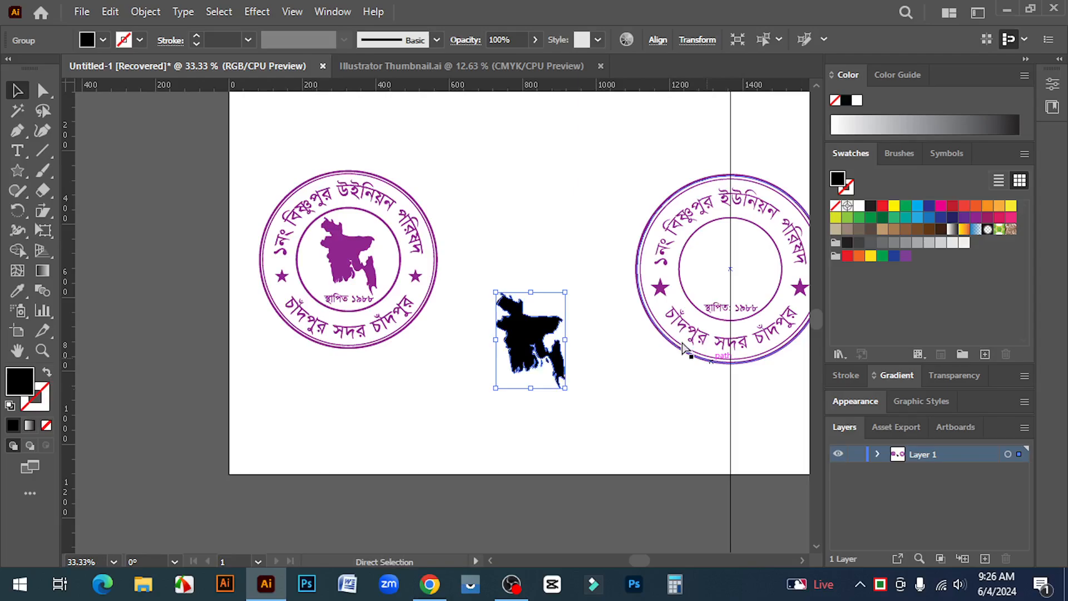
key("ctrl+space")
left_click(701, 282)
left_click_drag(200, 389, 511, 296)
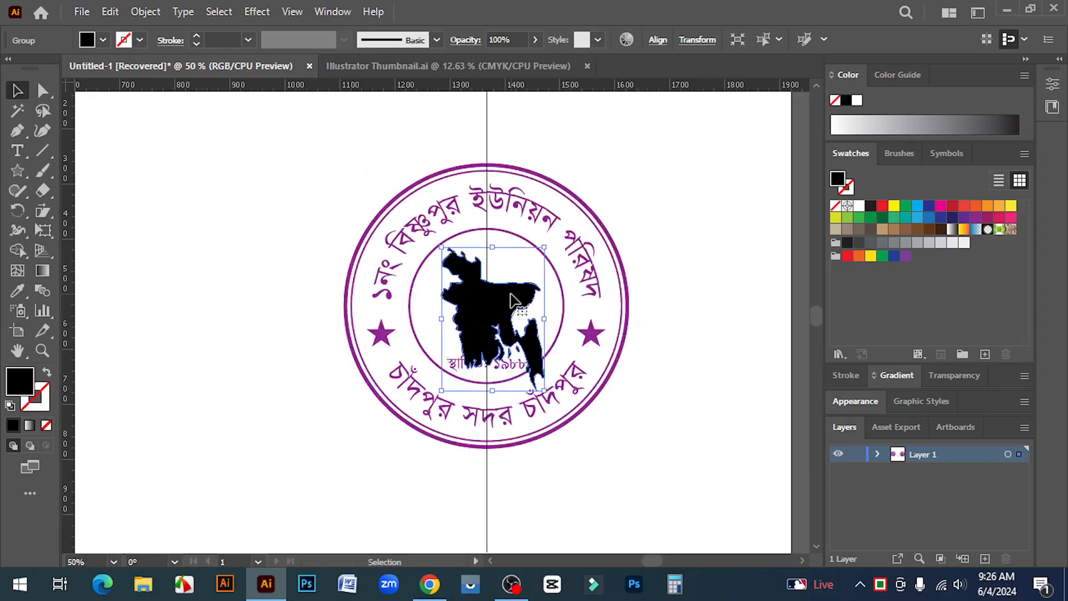
Nudge the map left onto the vertical guide and shrink it proportionally to fit inside the inner circle above the founding-year line
key("Left")
key("Left")
key("Left")
key("Left")
key("Left")
key("Left")
key("Left")
key("Left")
key("Left")
key("Left")
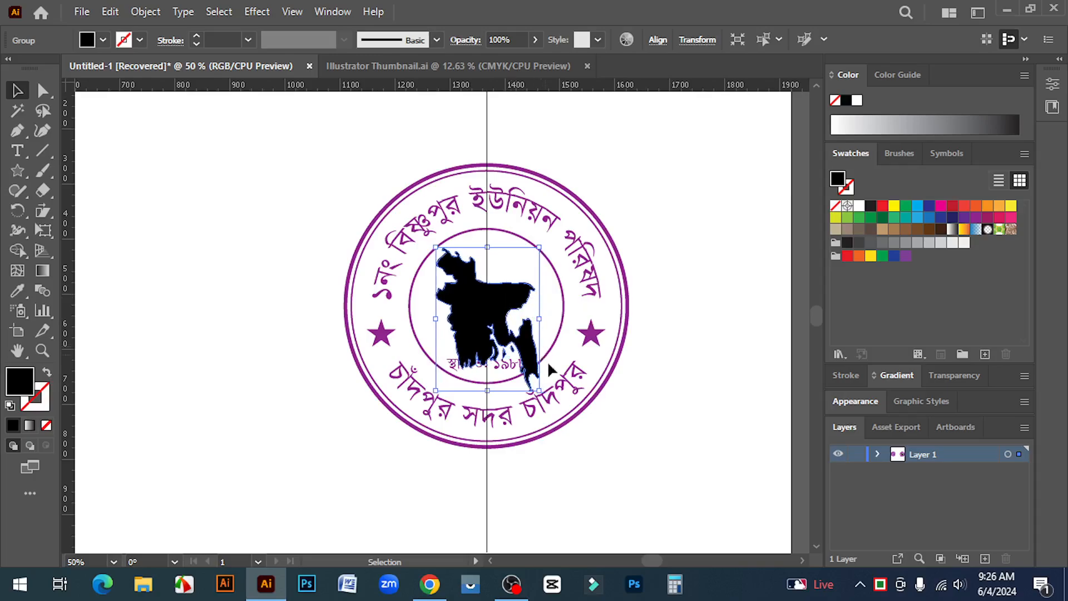
left_click_drag(538, 390, 517, 357)
key("a")
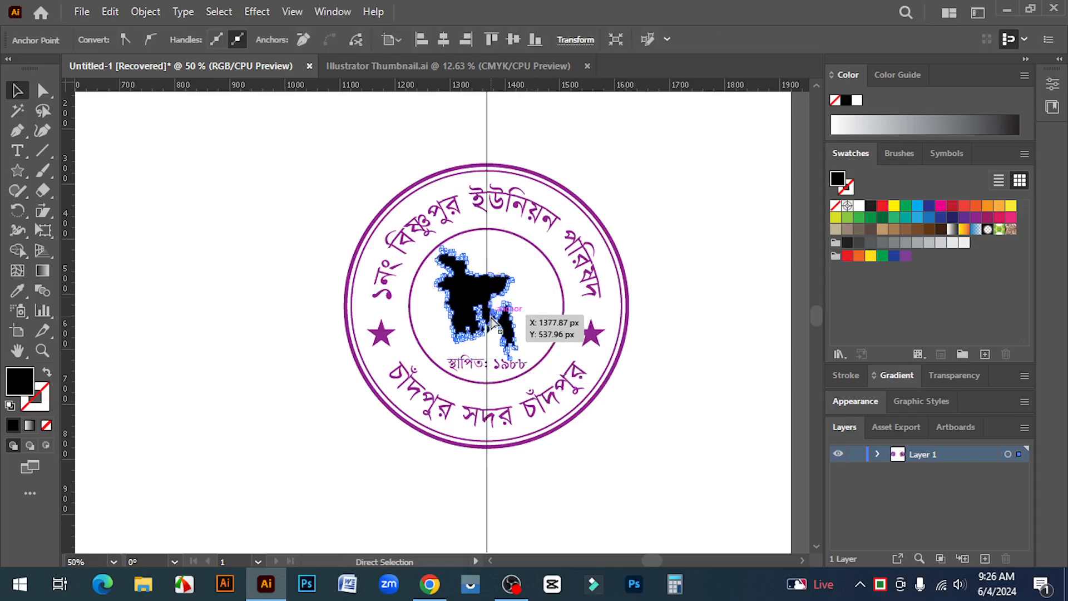
left_click(734, 395)
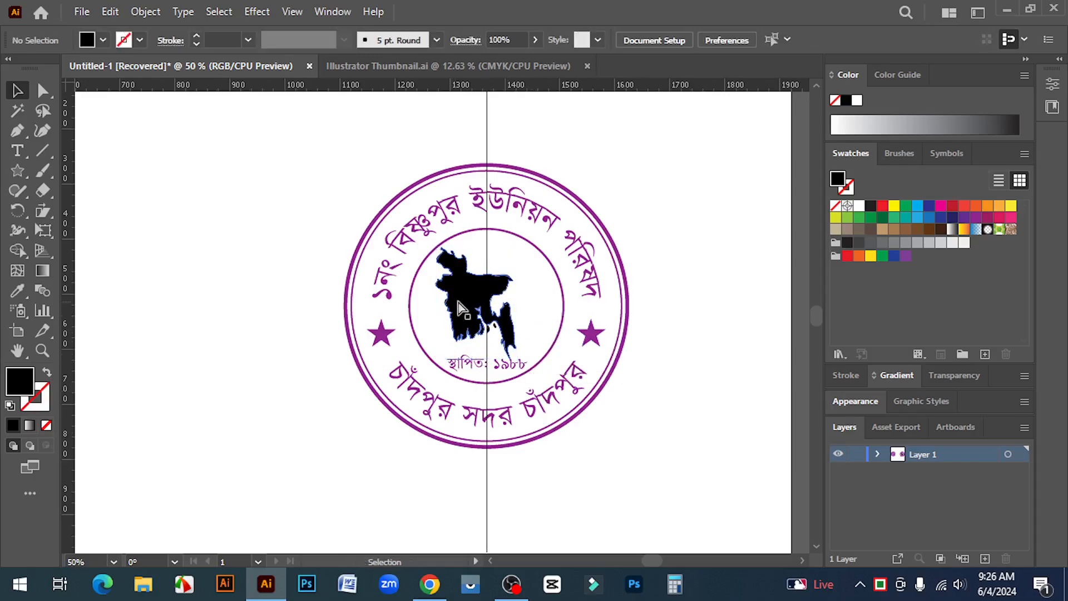
Nudge the map right until it is horizontally centred on the seal's vertical guide
left_click(471, 303, "ctrl")
left_click(418, 303, "ctrl")
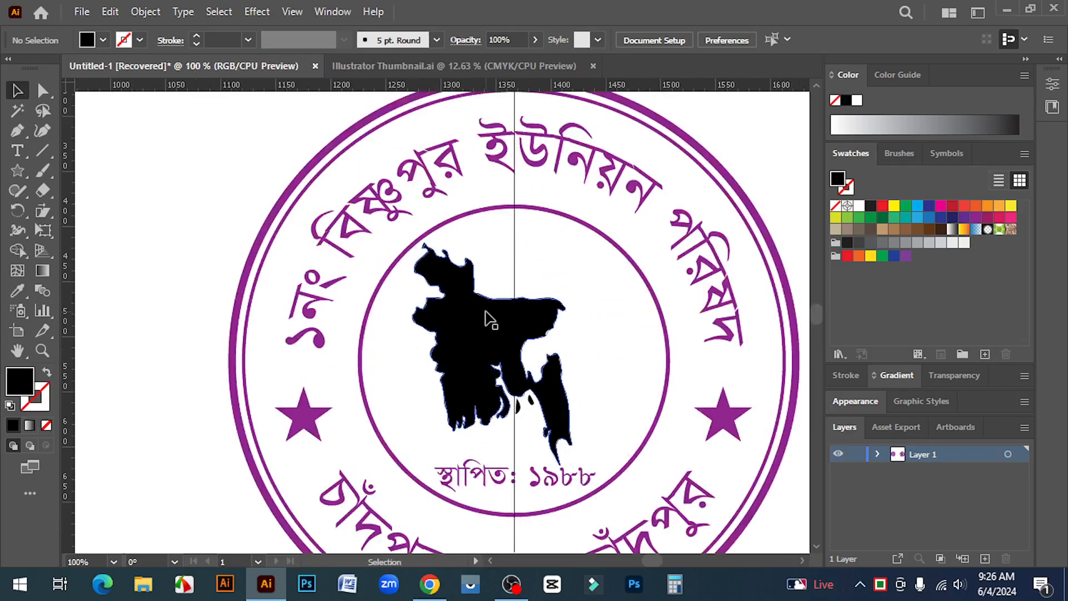
left_click(487, 319)
key("Right")
key("Right")
key("Right")
key("Right")
key("Right")
key("Right")
key("Right")
key("Right")
key("Right")
key("Right")
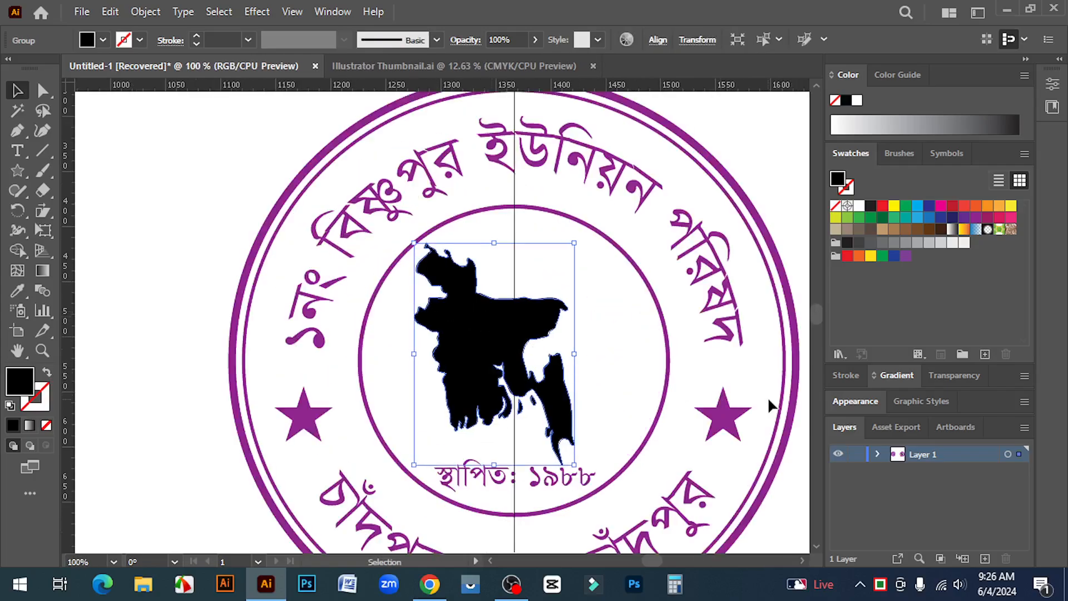
key("Right")
key("Right")
key("Right")
key("Right")
key("Right")
key("Right")
key("Right")
key("Right")
key("Right")
key("Right")
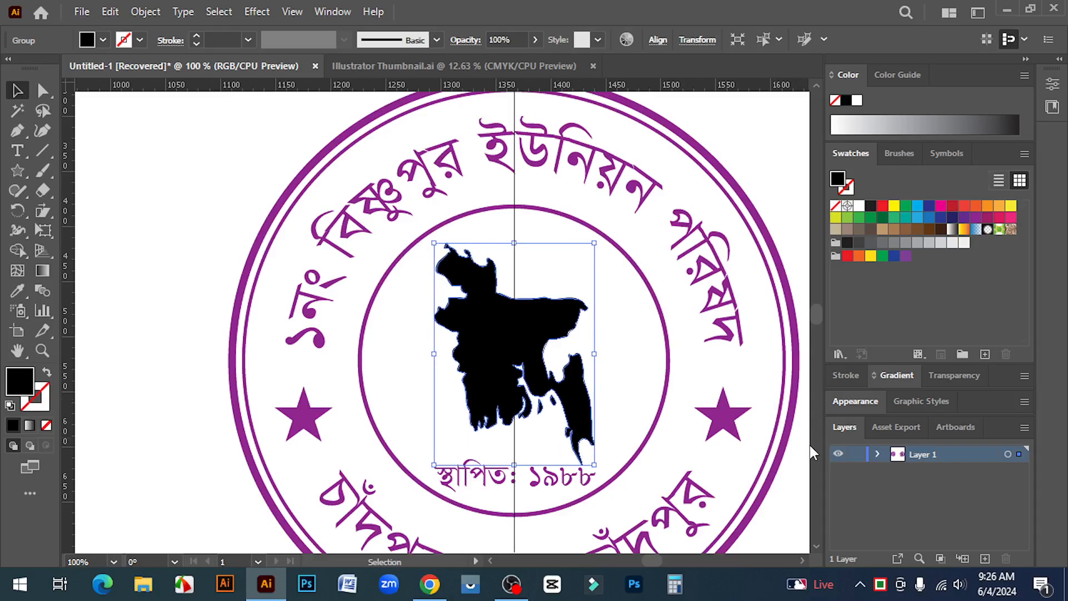
Add a horizontal guide through the inner circle's centre and nudge the map down to centre it vertically
left_click(666, 334)
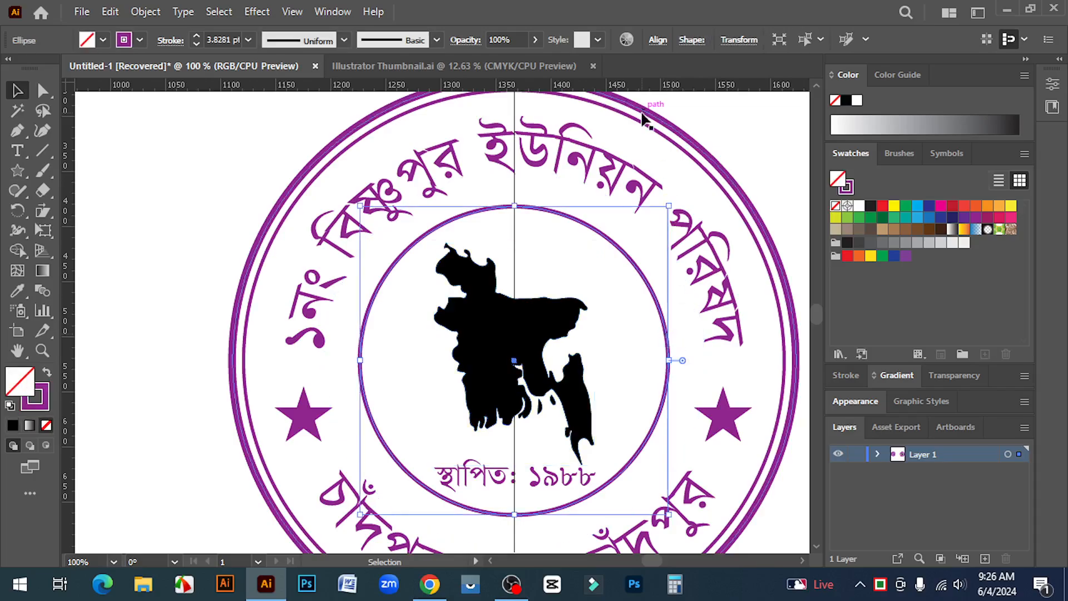
left_click_drag(648, 87, 680, 360)
left_click(542, 325)
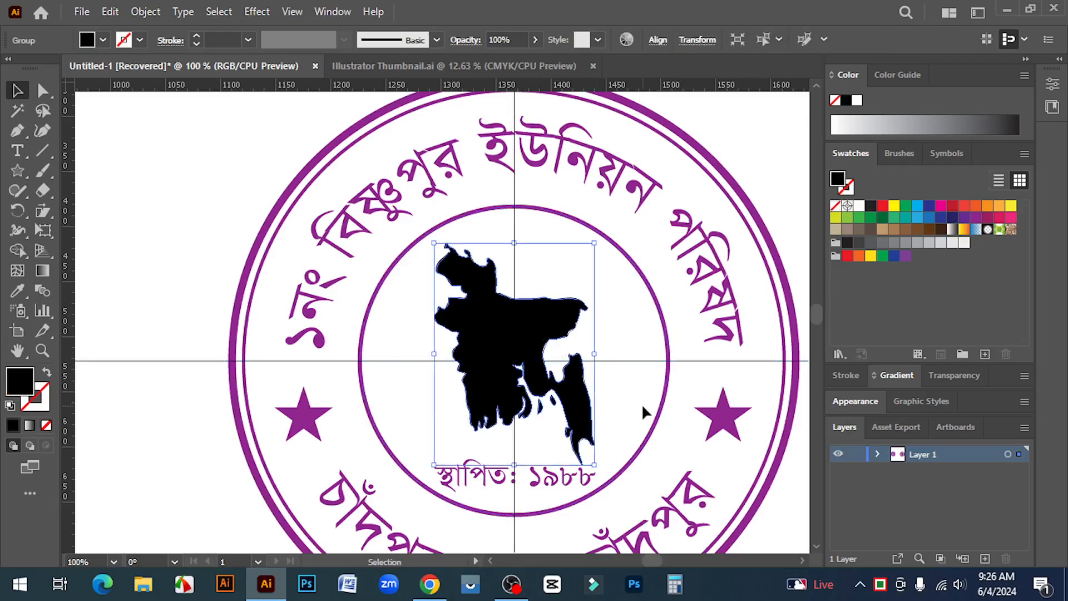
key("Down")
key("Down")
key("Down")
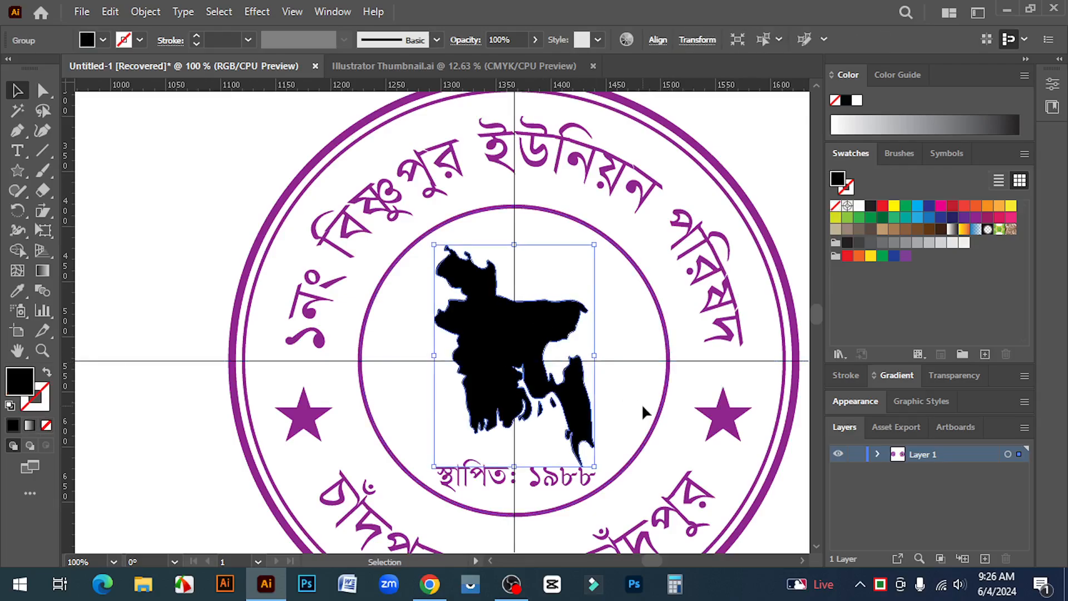
left_click(783, 187)
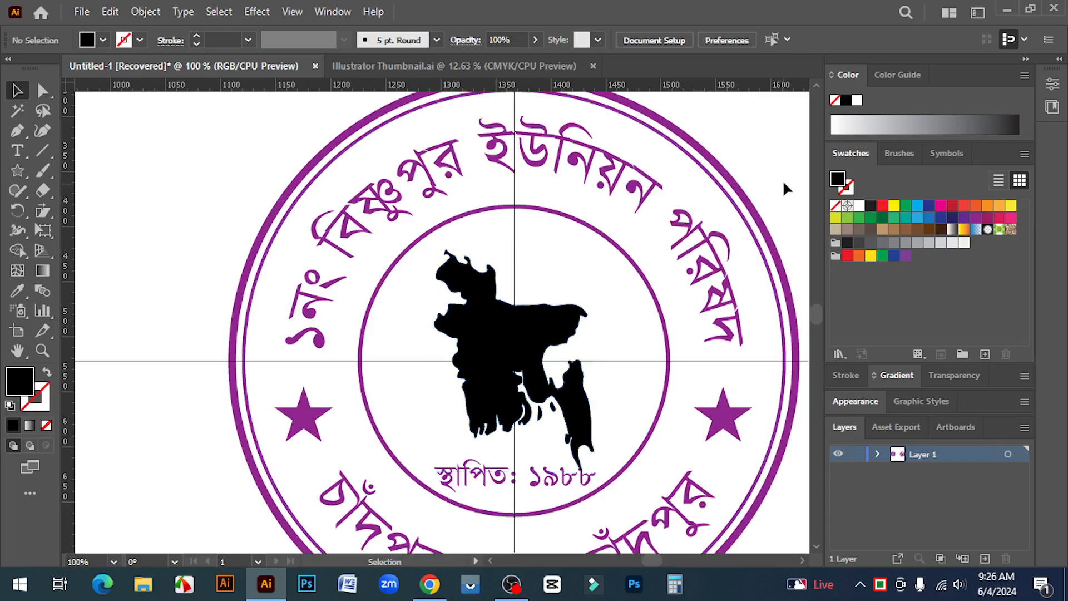
Nudge the founding-year line slightly down to give the map's lower tip more room
scroll(782, 184, "down", 2)
left_click(538, 421)
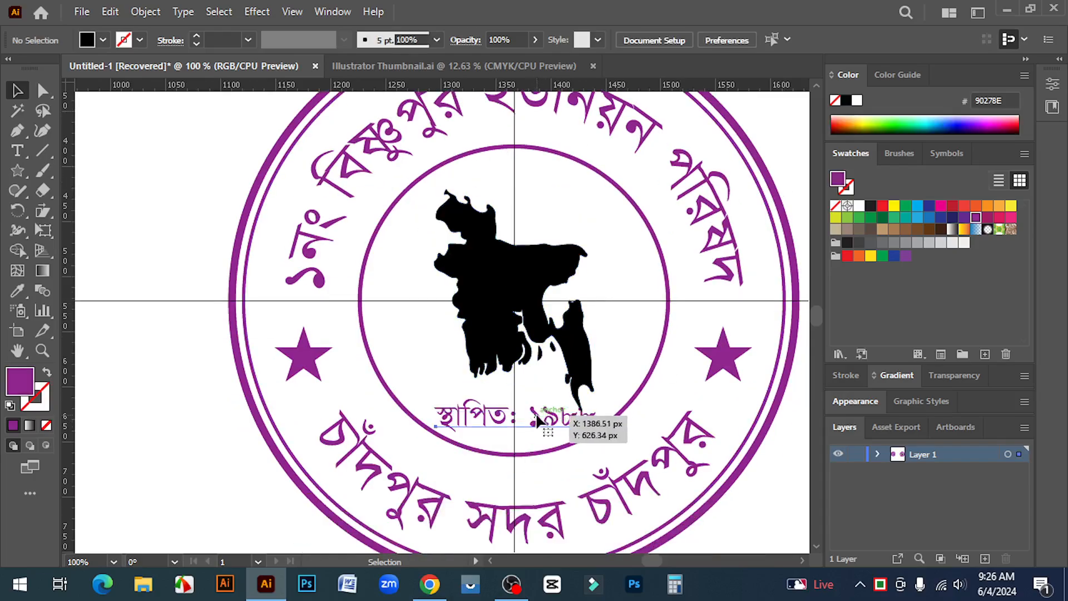
key("Down")
key("Down")
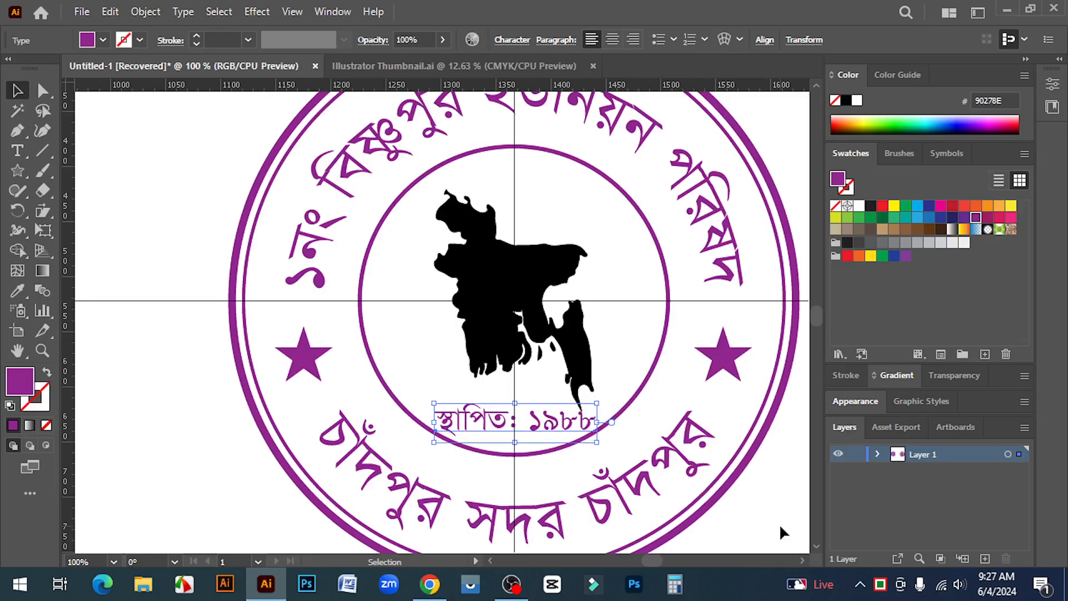
left_click(778, 545)
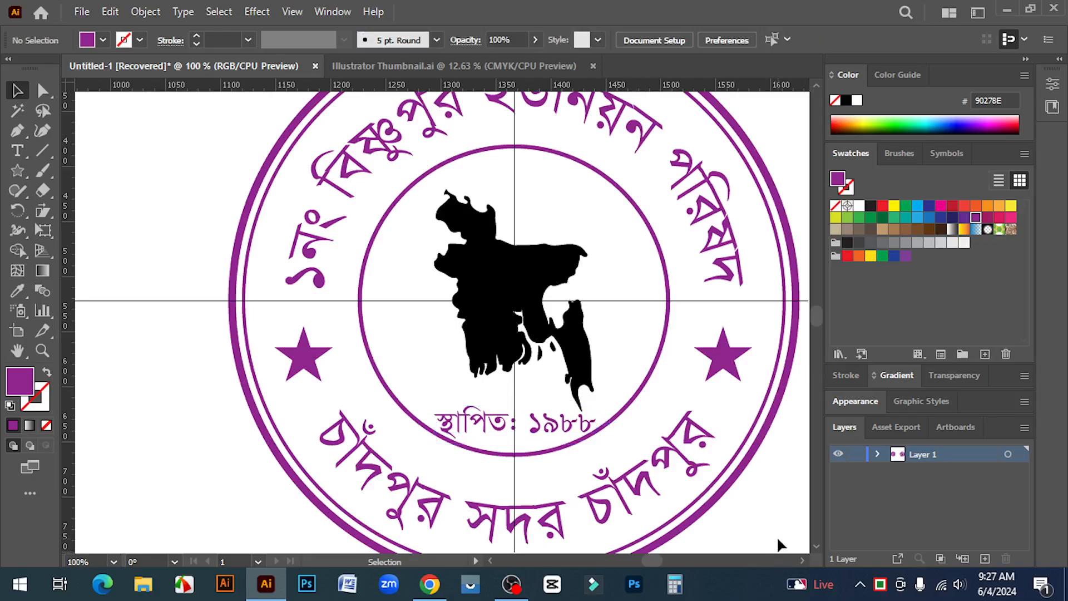
Nudge the map up and the founding-year line slightly down to leave a clear gap between them
left_click(529, 291)
key("Up")
key("Up")
key("Up")
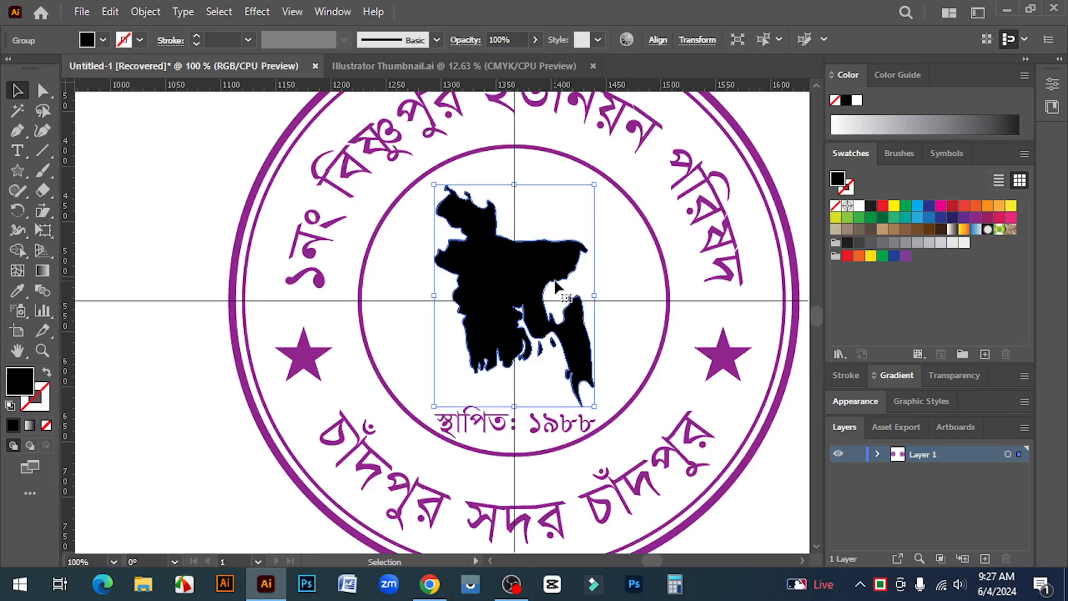
left_click(545, 433)
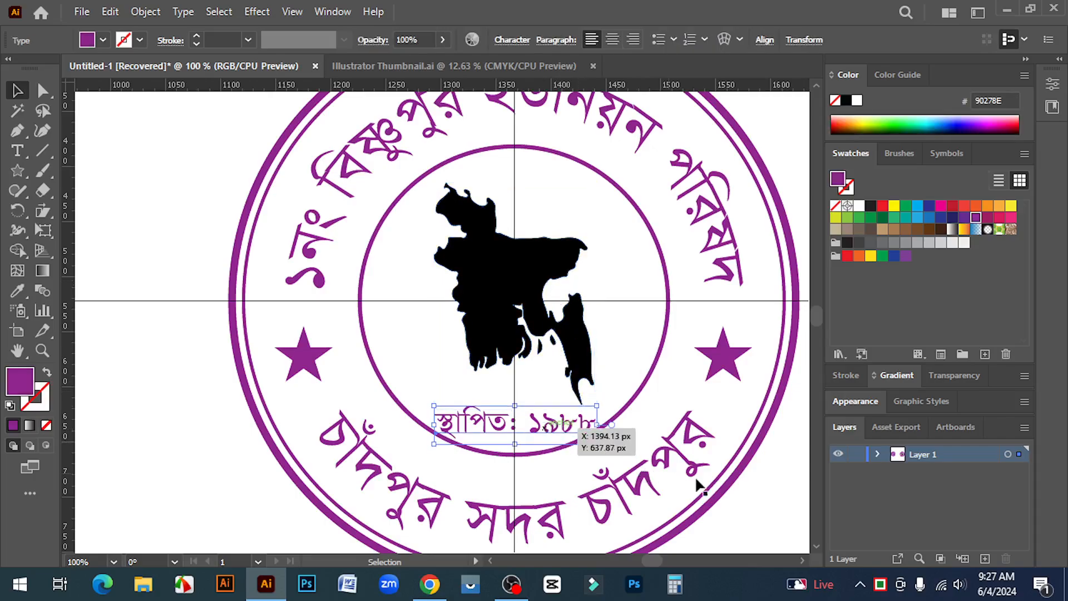
left_click(753, 492)
Delete the horizontal and vertical guides crossing the new seal
scroll(754, 491, "down", 2)
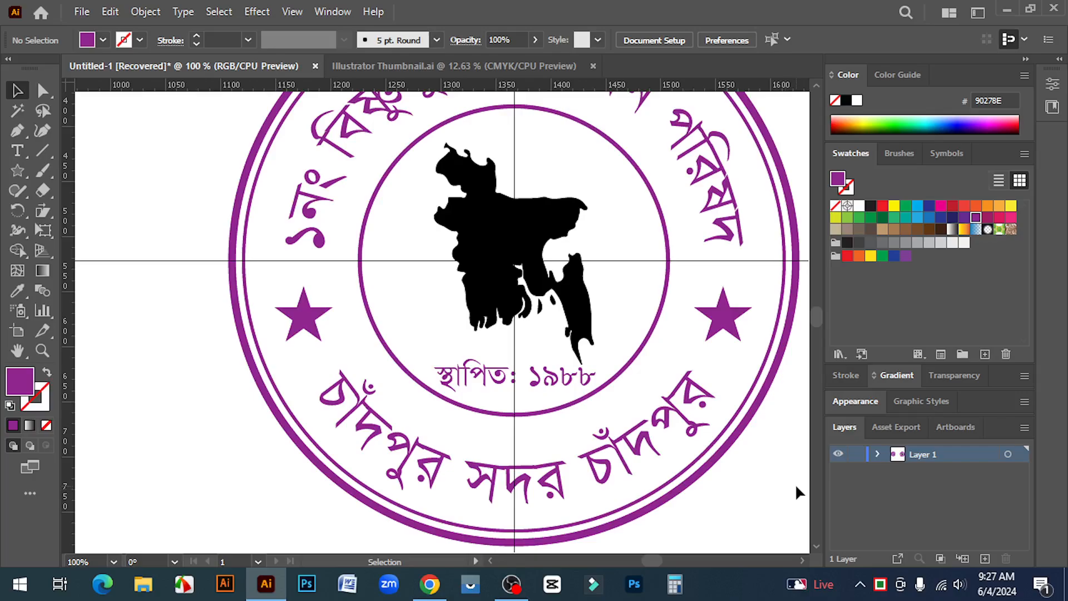
key("ctrl+minus")
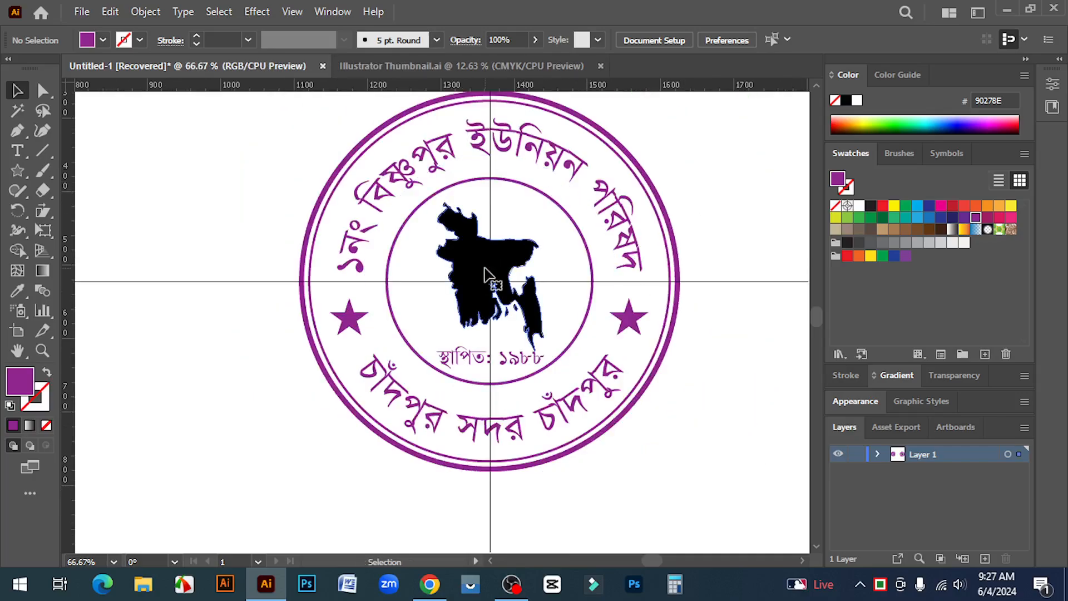
left_click(492, 284)
left_click(600, 325)
left_click(511, 263)
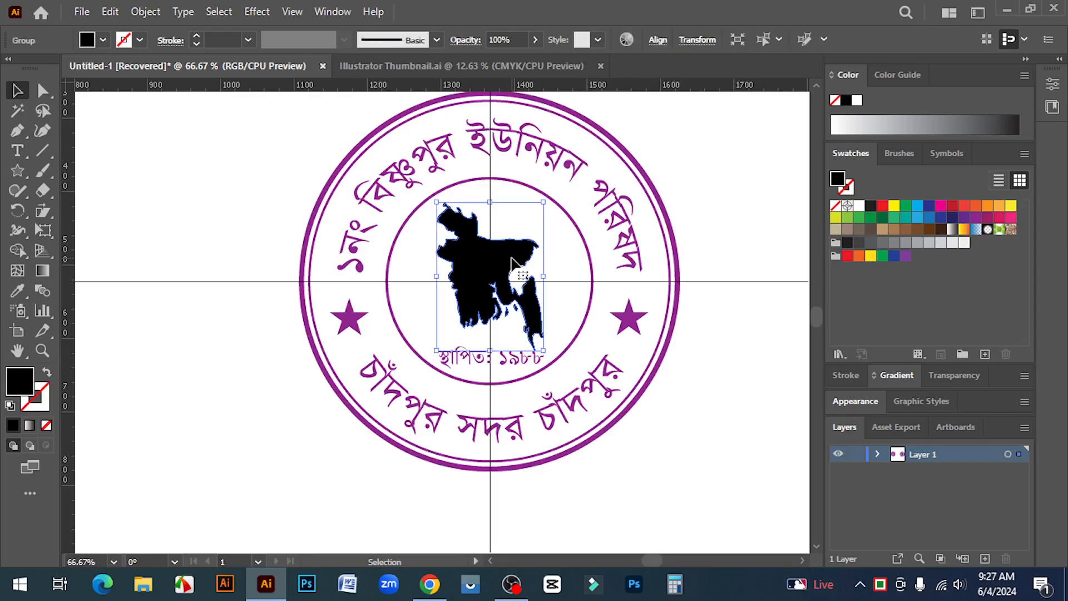
left_click_drag(725, 235, 766, 382)
key("Delete")
left_click_drag(458, 504, 557, 536)
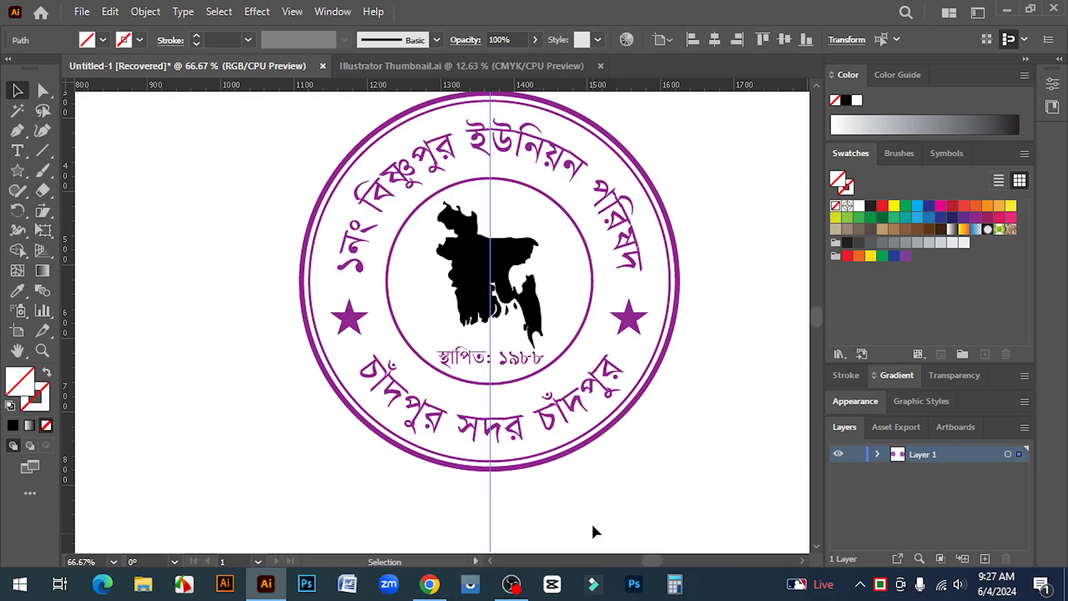
key("Delete")
Fill the black map with the seal's purple swatch, 90278E
left_click(517, 260)
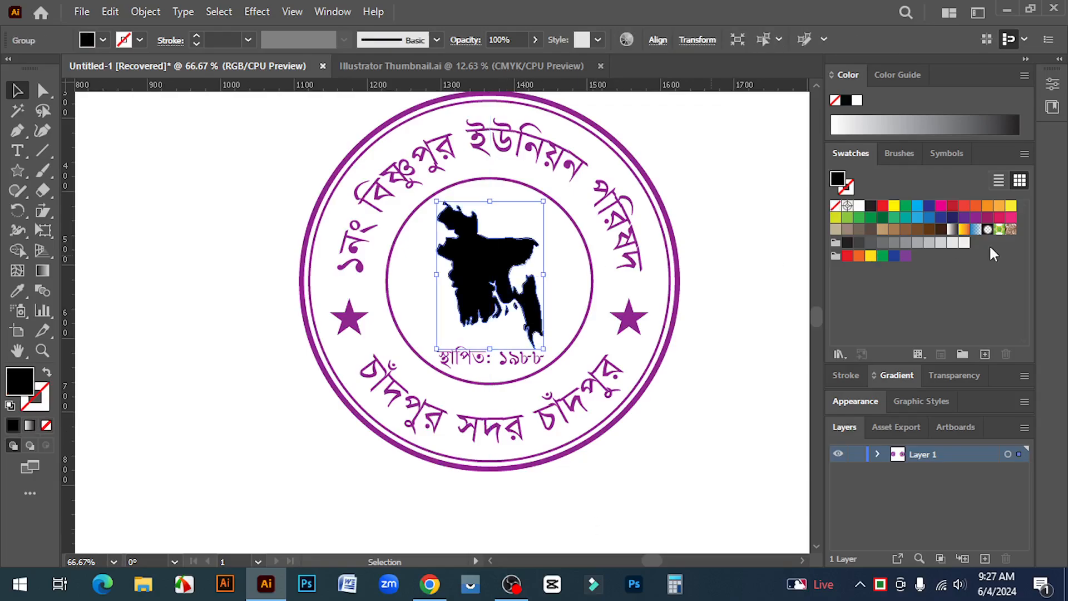
left_click(975, 218)
left_click(721, 370)
Set the stroke weight of the new seal's inner circle to 7 pt to match its outermost circle
key("ctrl+minus")
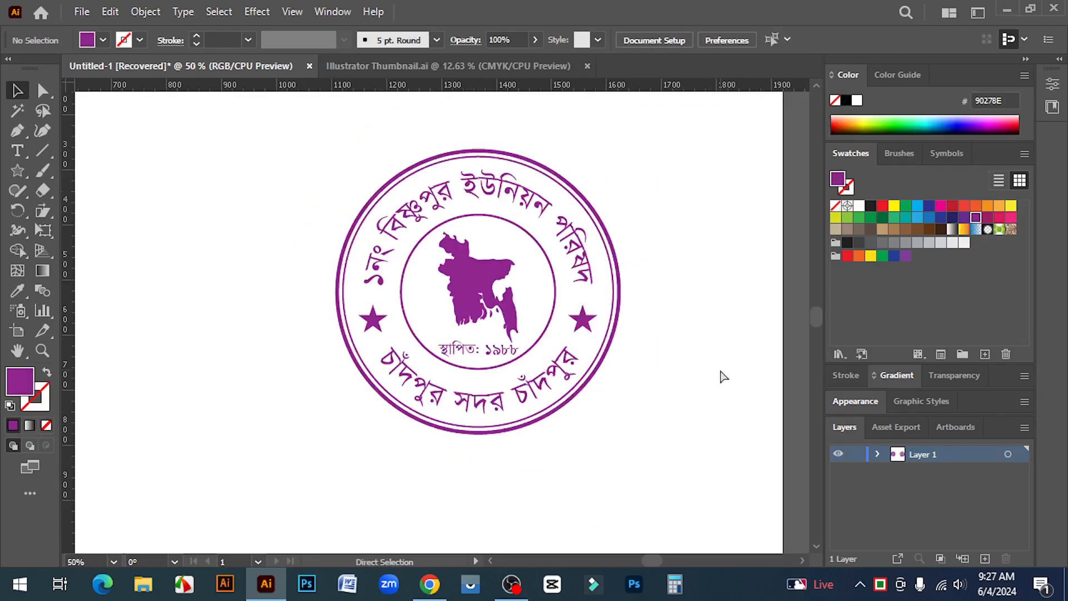
key("ctrl+minus")
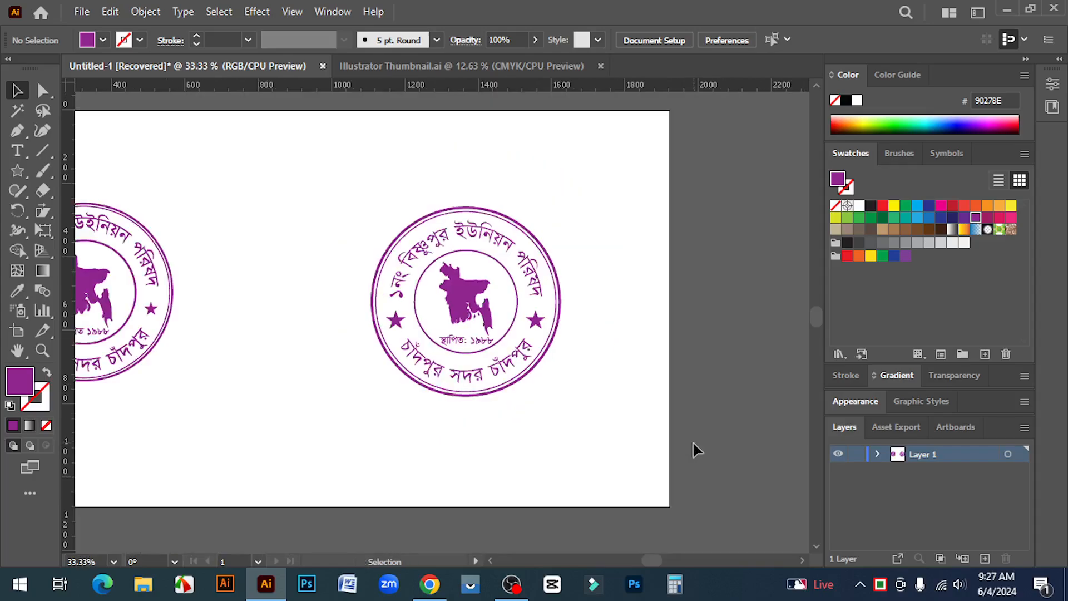
left_click_drag(333, 350, 429, 343)
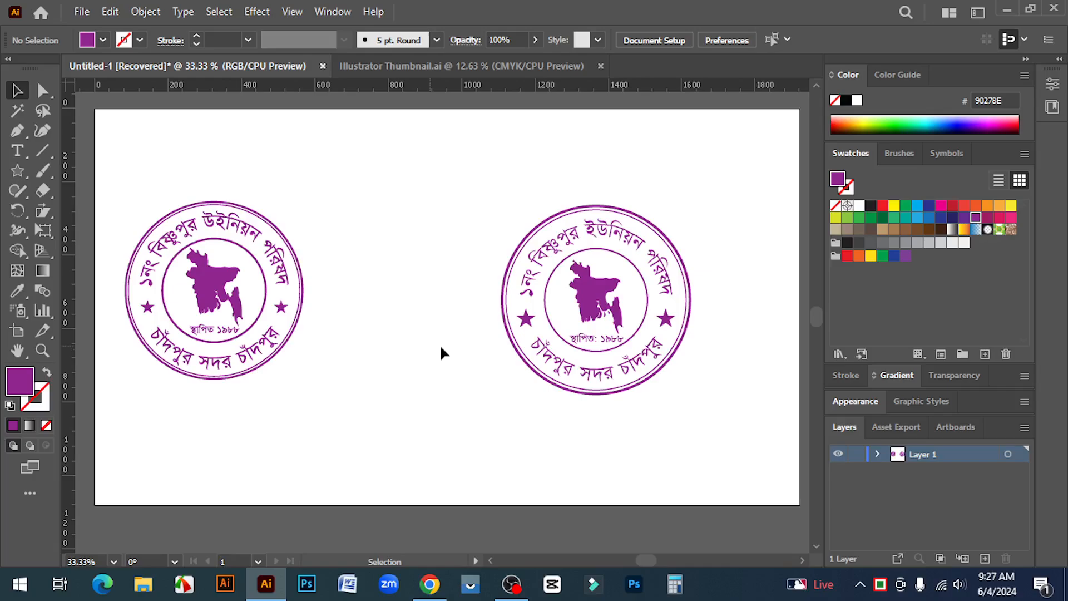
left_click(612, 248)
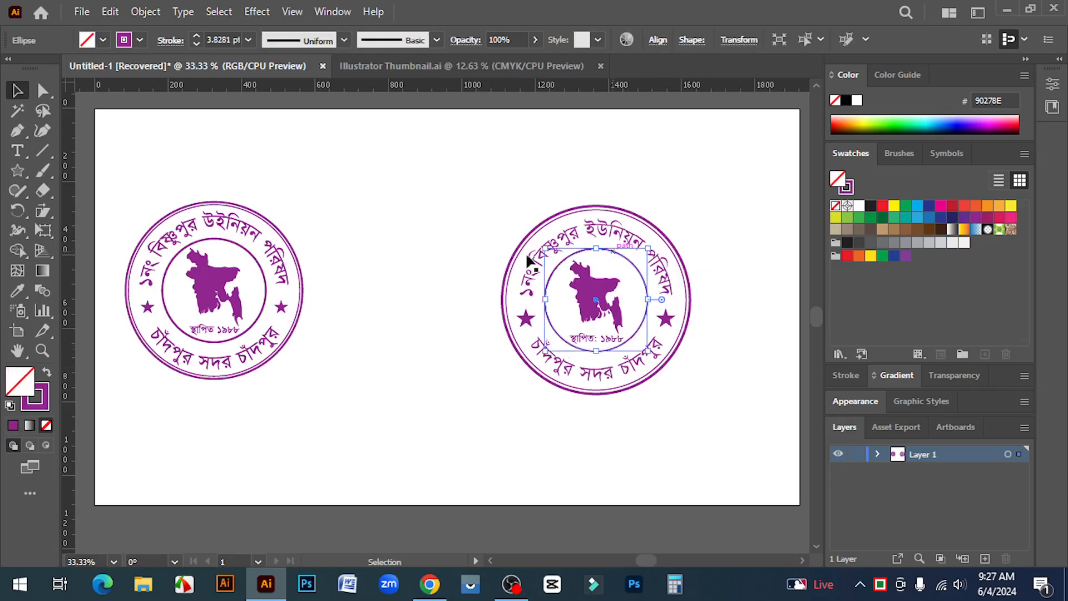
left_click(566, 206)
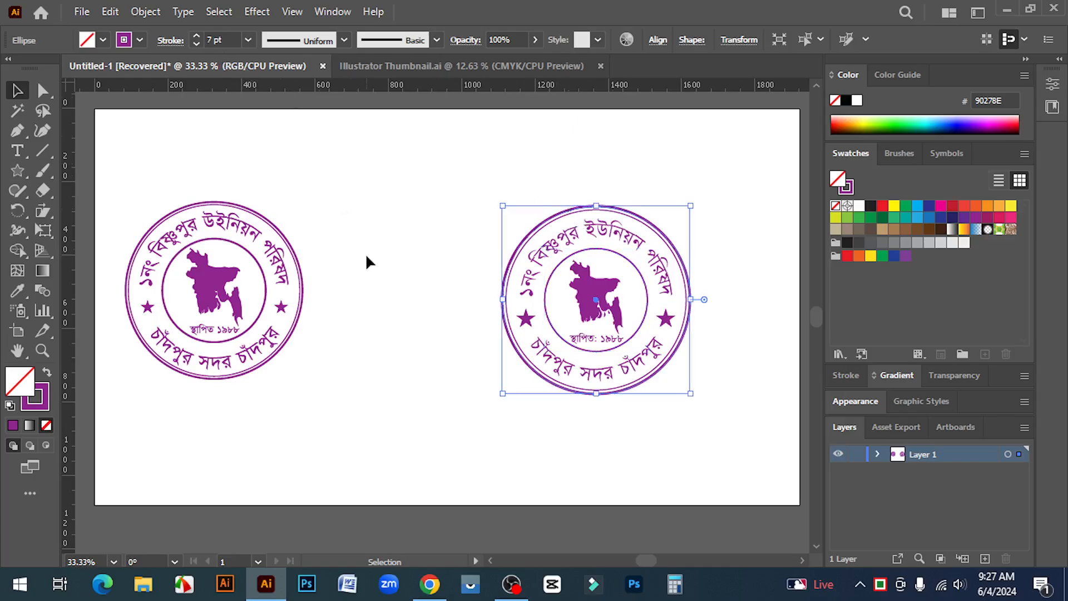
left_click(541, 282)
left_click(549, 272)
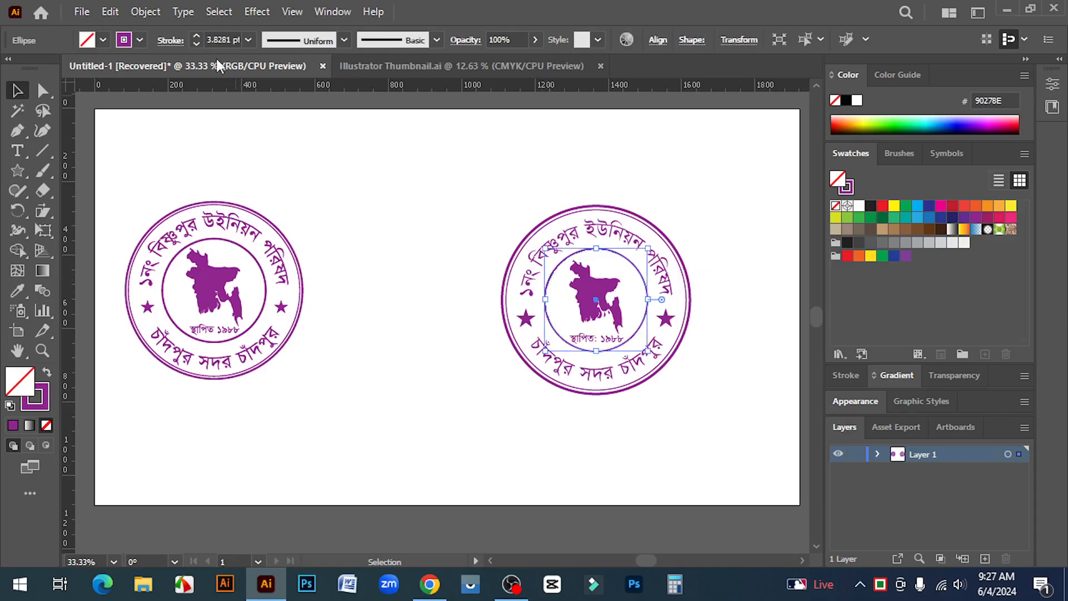
left_click(197, 36)
left_click(196, 37)
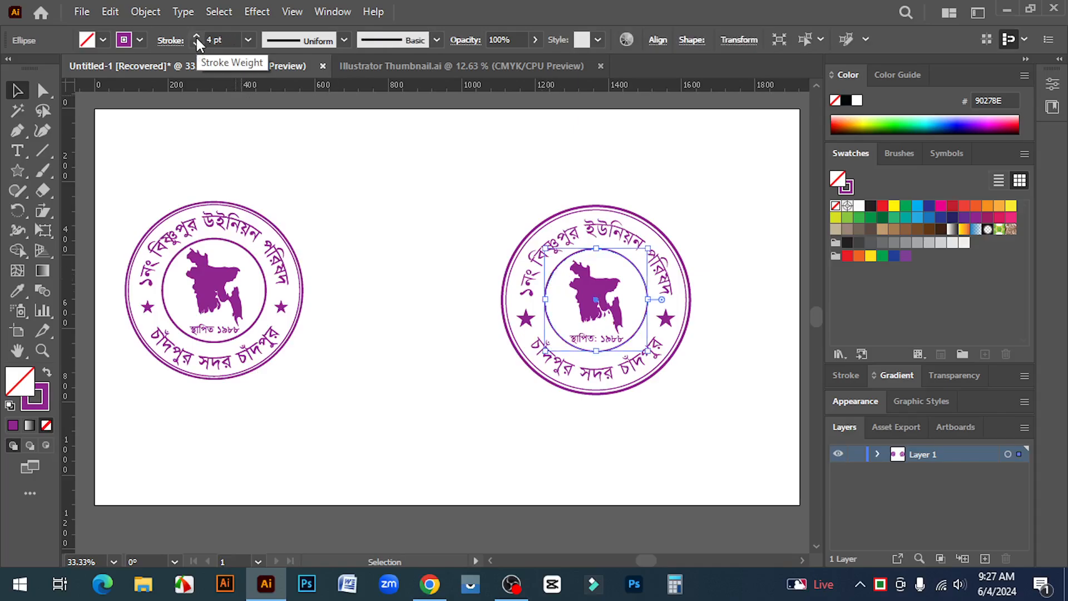
left_click(196, 35)
left_click(196, 35)
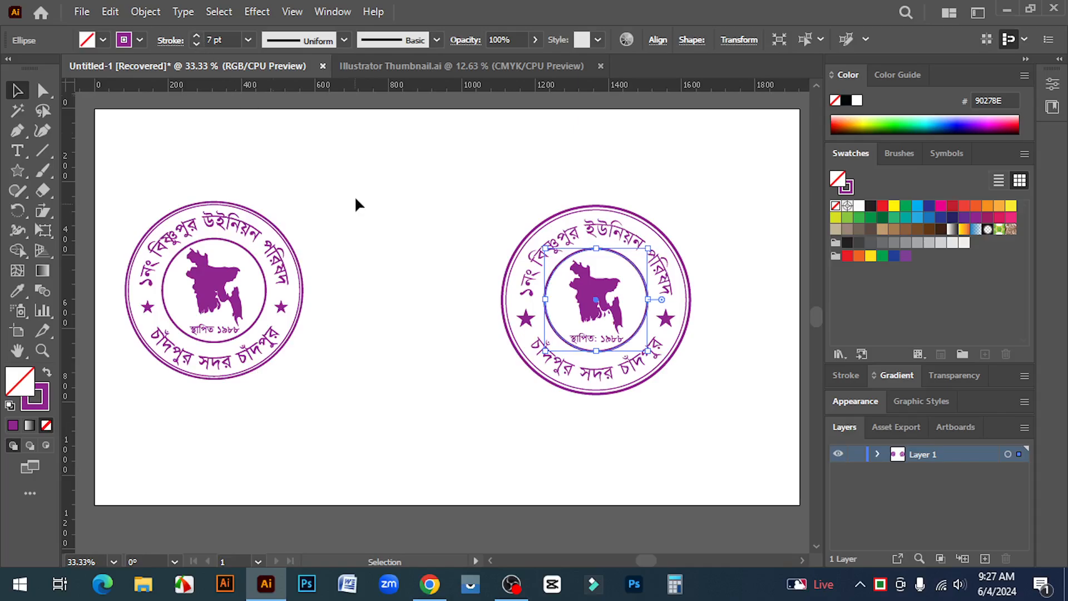
left_click(356, 201)
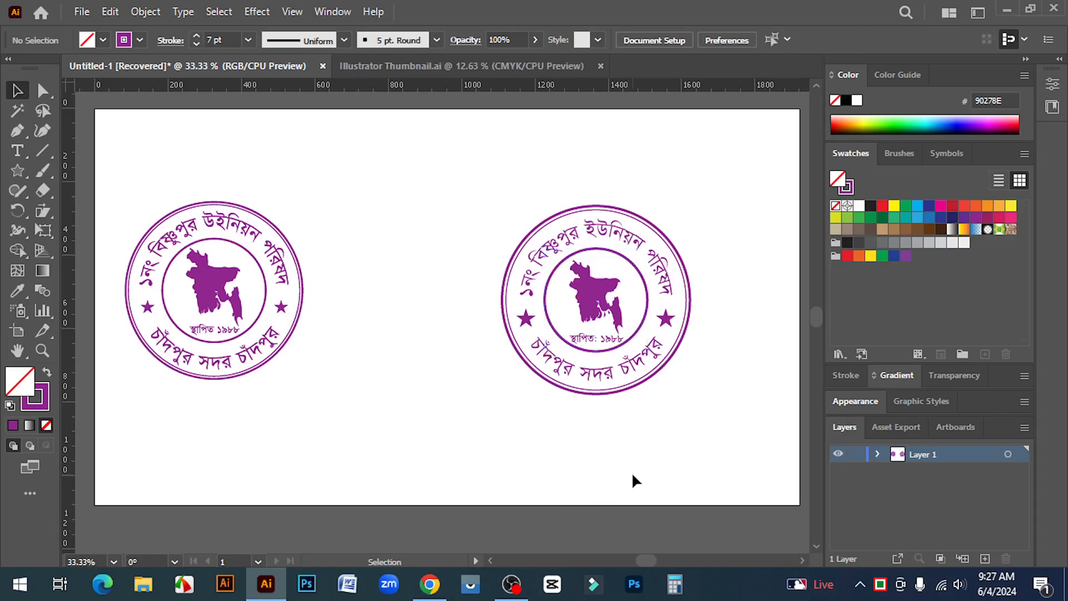
Move the reference seal beside the new seal, aligning their centres horizontally and leaving a small gap between them
left_click_drag(121, 189, 305, 436)
left_click_drag(218, 286, 391, 287)
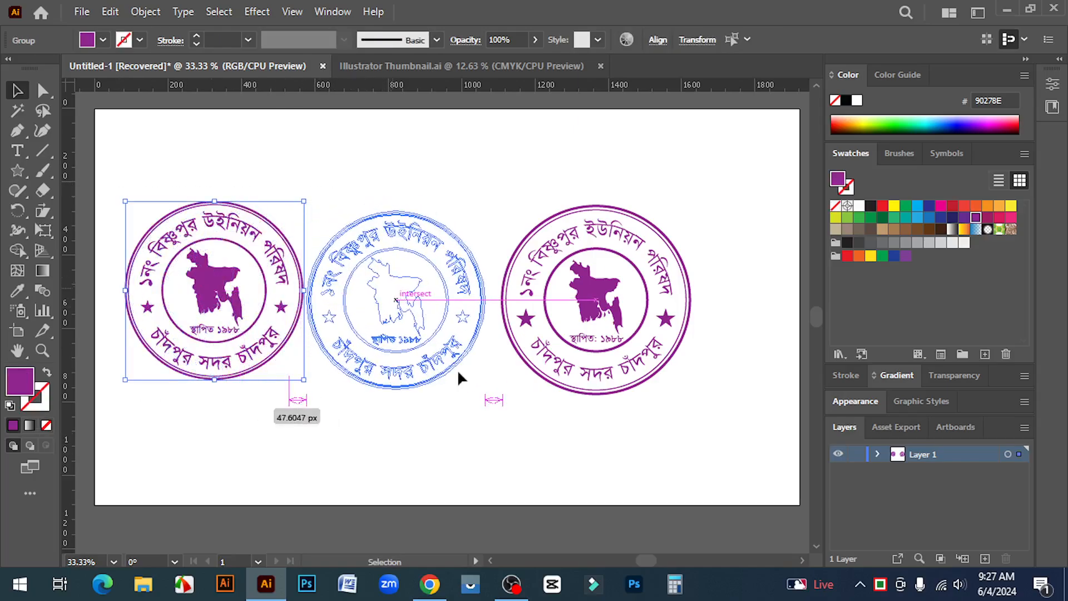
left_click(487, 439)
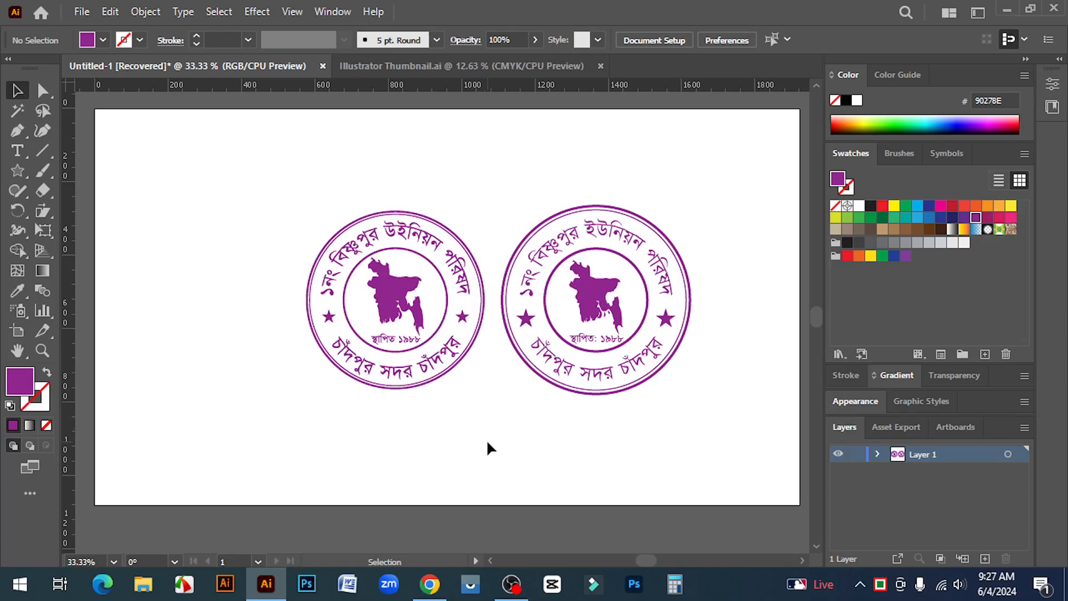
left_click_drag(280, 181, 733, 454)
left_click(733, 442)
scroll(734, 439, "down", 1)
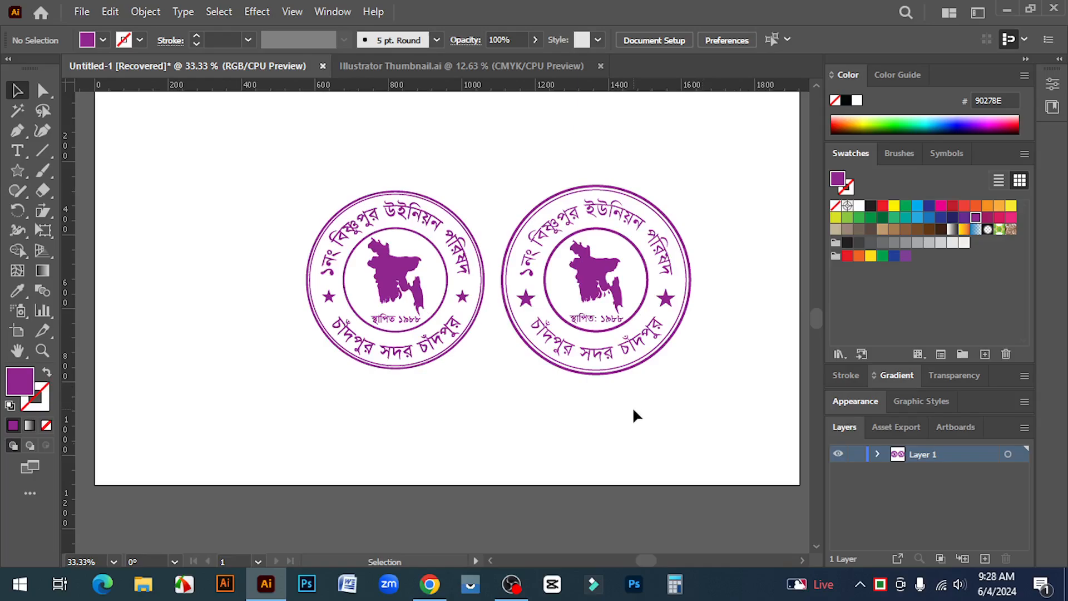
mouse_move(504, 177)
left_mouse_down()
mouse_move(578, 245)
mouse_move(705, 396)
mouse_move(506, 160)
mouse_move(517, 198)
mouse_move(709, 412)
mouse_move(698, 376)
mouse_move(514, 171)
left_mouse_up()
left_click(515, 175)
scroll(481, 225, "up", 3)
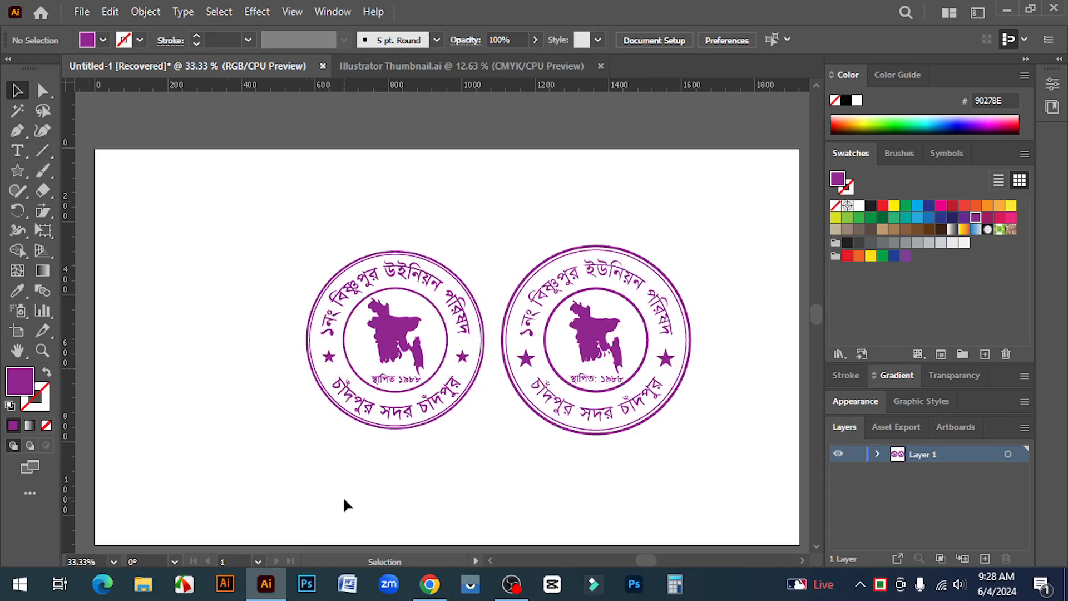
scroll(345, 504, "down", 1)
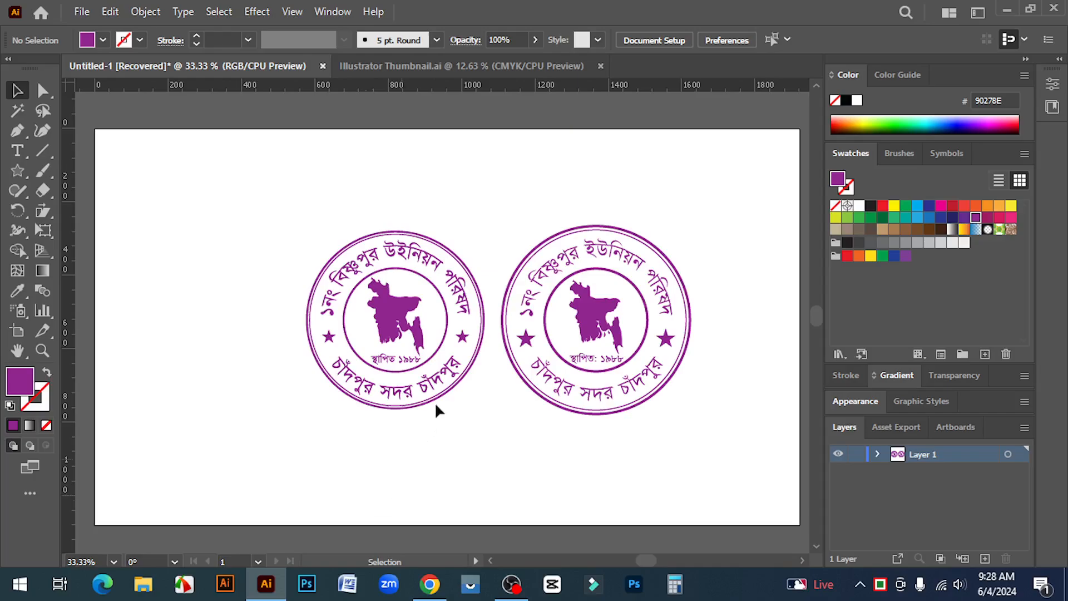
scroll(750, 259, "down", 1)
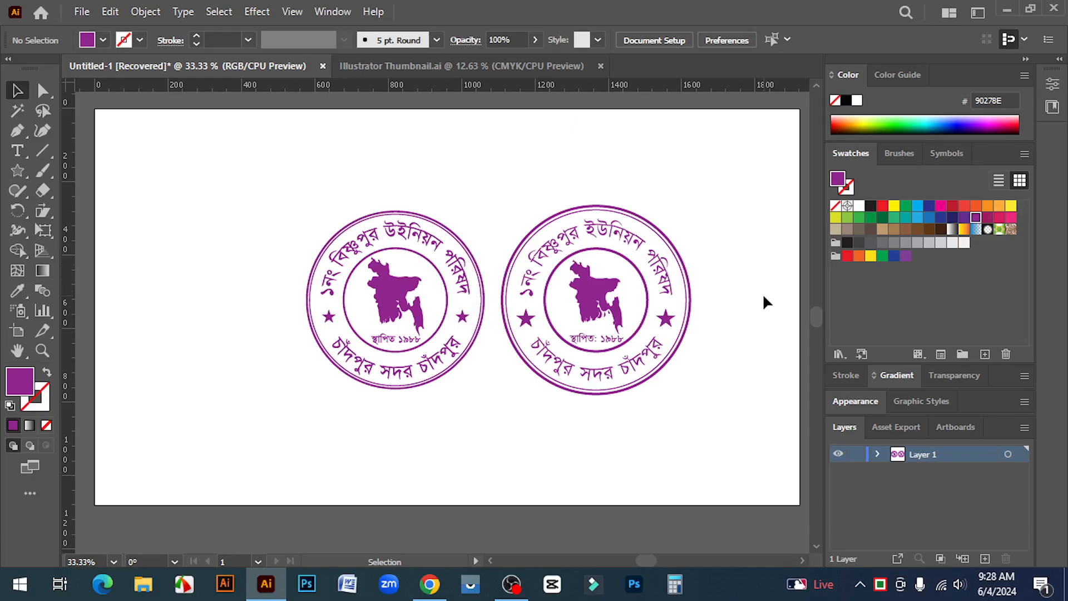